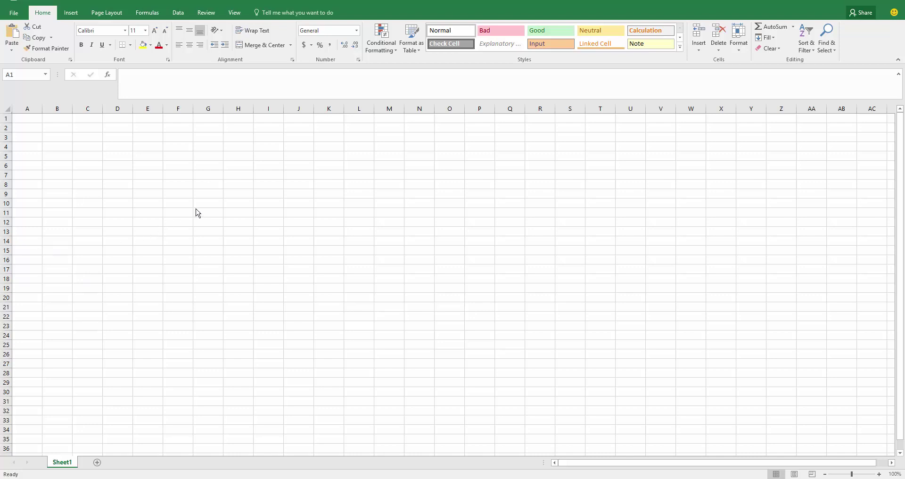
left_click(174, 183)
left_click(34, 120)
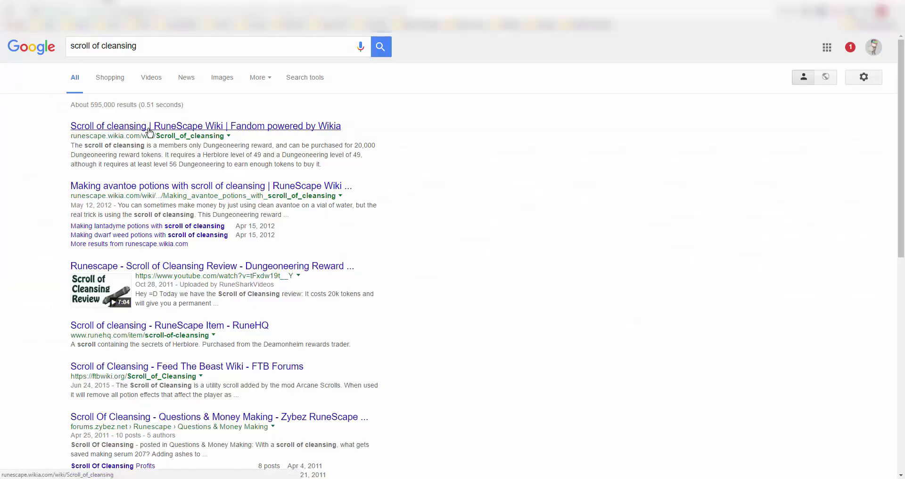
Step: Open the RuneScape Wiki article on the scroll of cleansing and examine the note on its actual herb-saving rate
left_click(155, 130)
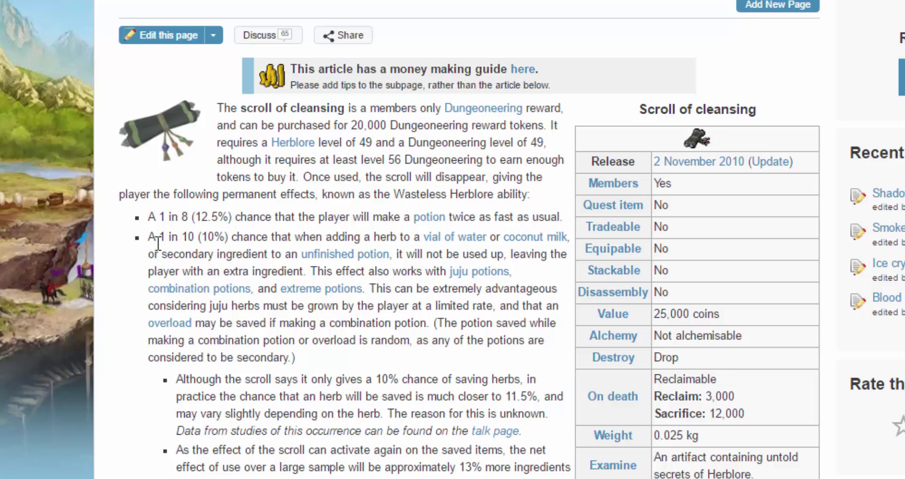
key("ctrl+a")
left_click(99, 284)
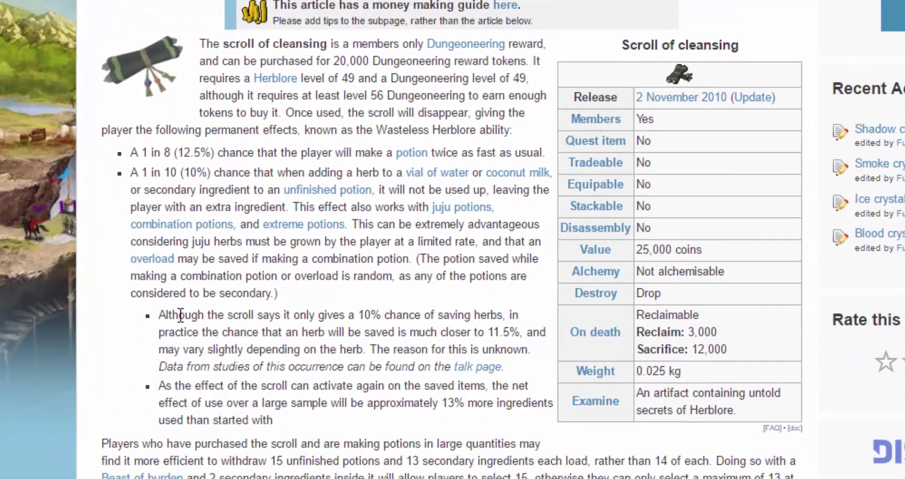
left_click_drag(176, 380, 509, 434)
left_click_drag(484, 338, 491, 335)
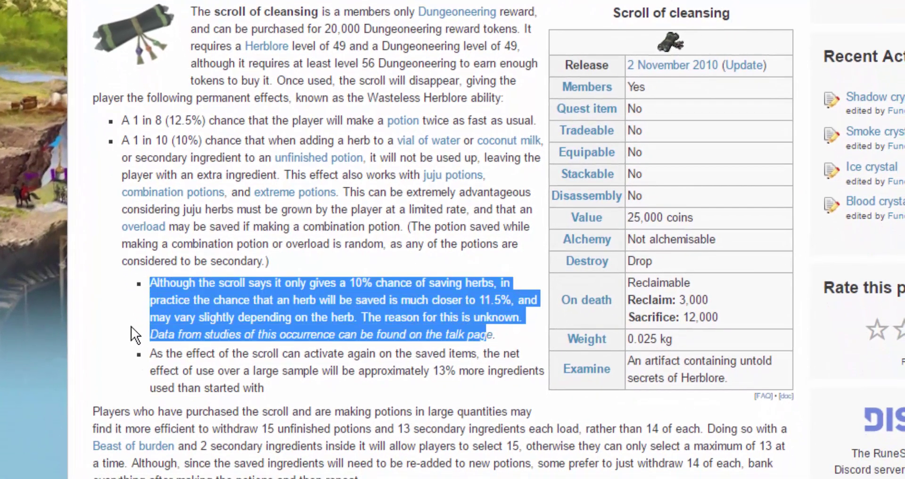
left_click(130, 326)
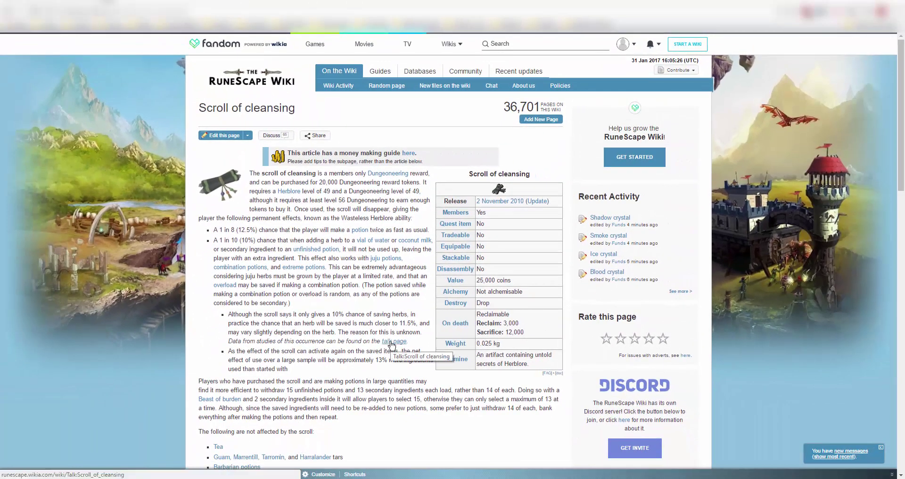
Step: Open the article's talk page and read the Data Collection section through the derivation of the saved-herb percentage
left_click(392, 342)
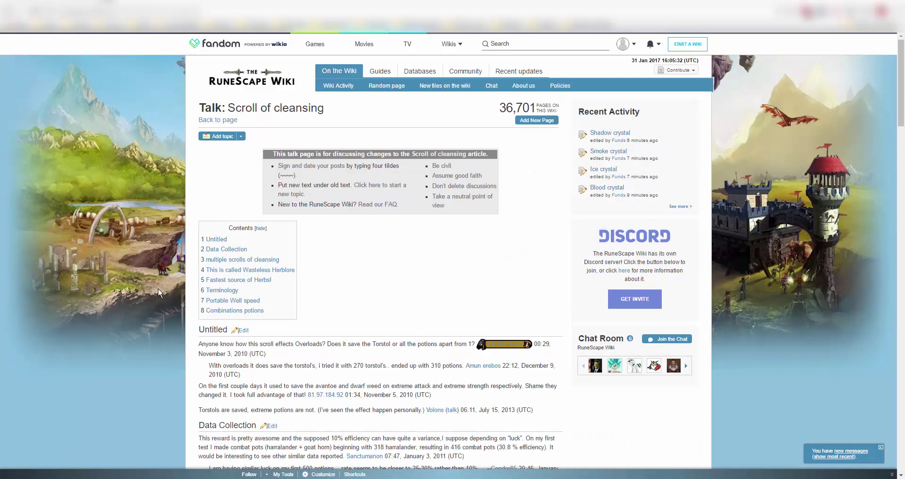
scroll(160, 289, "down", 3)
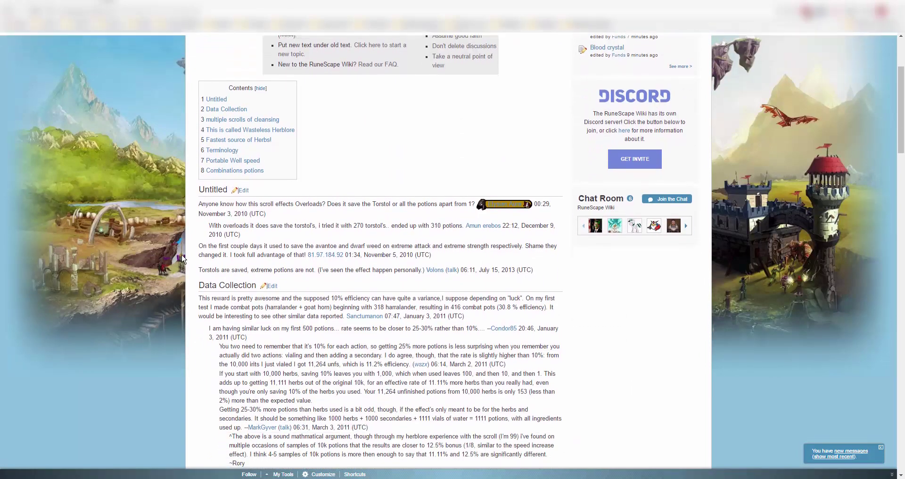
scroll(181, 258, "down", 3)
scroll(203, 228, "down", 4)
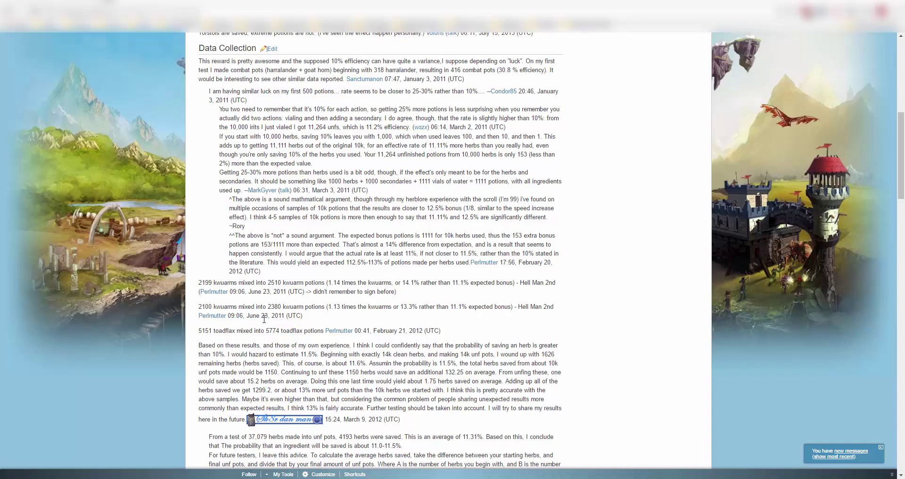
scroll(264, 320, "down", 2)
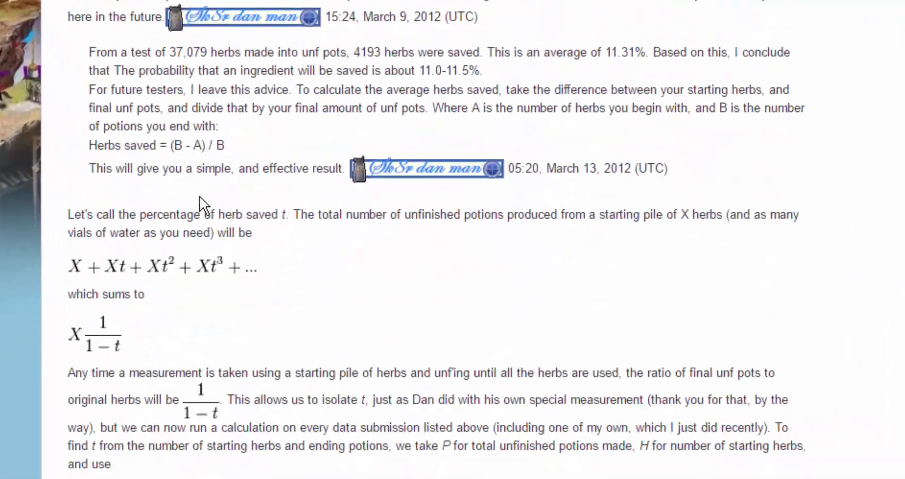
scroll(78, 226, "down", 3)
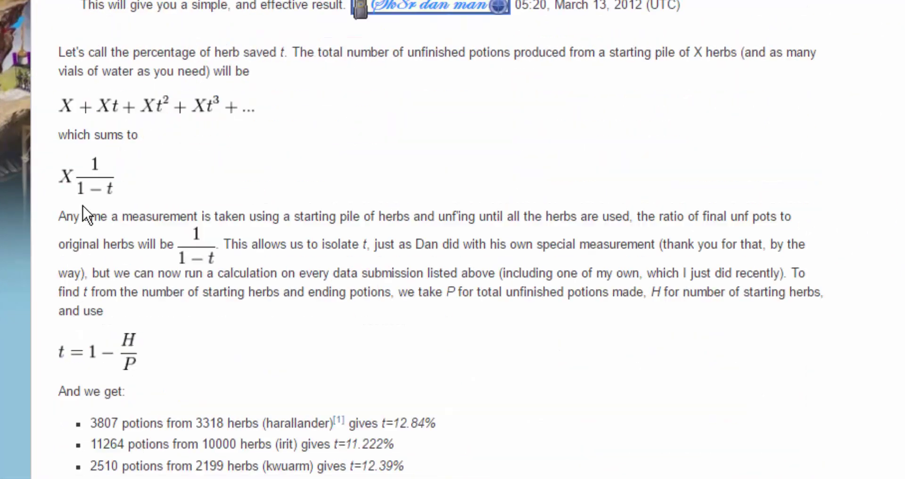
scroll(83, 206, "down", 1)
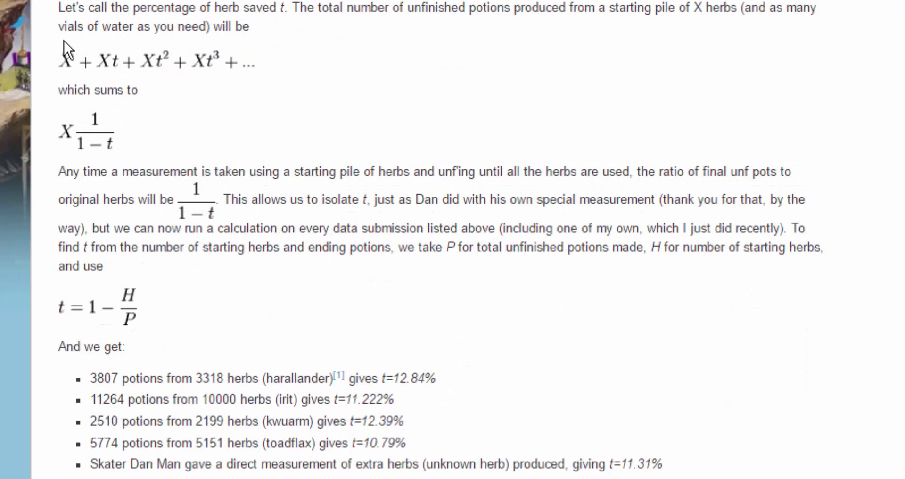
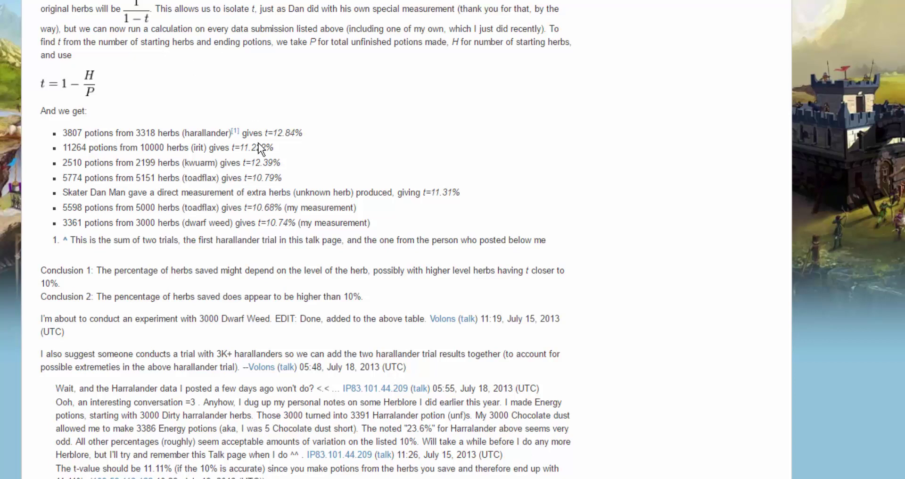
Step: Examine the list of herb trial results and skim the discussions that follow it on the talk page
left_click_drag(63, 133, 415, 224)
left_click(412, 222)
scroll(414, 206, "up", 2)
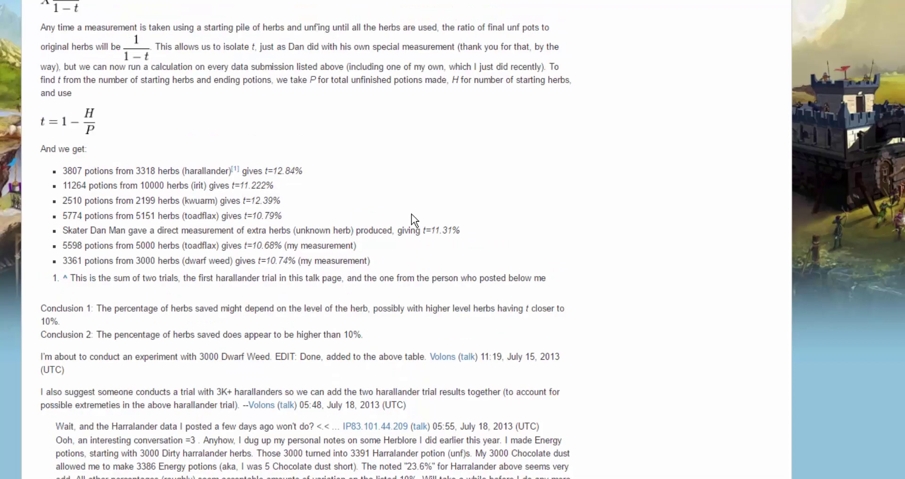
scroll(413, 218, "down", 2)
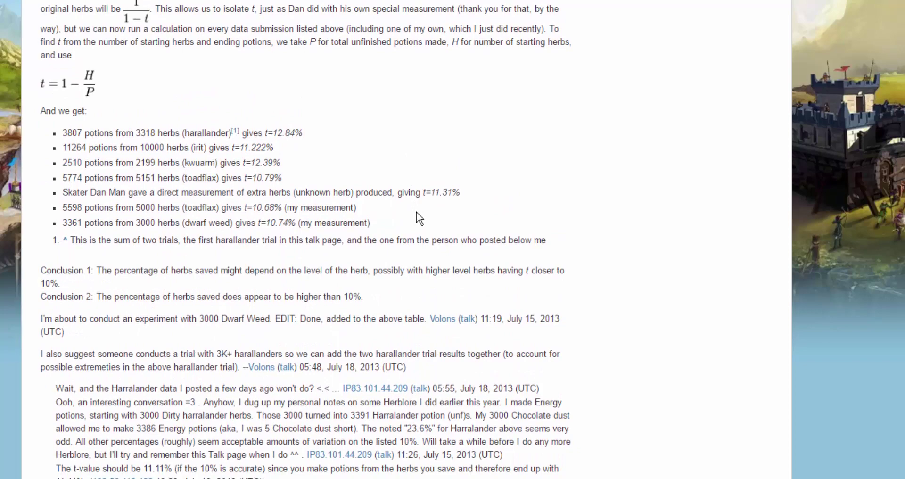
scroll(420, 290, "down", 1)
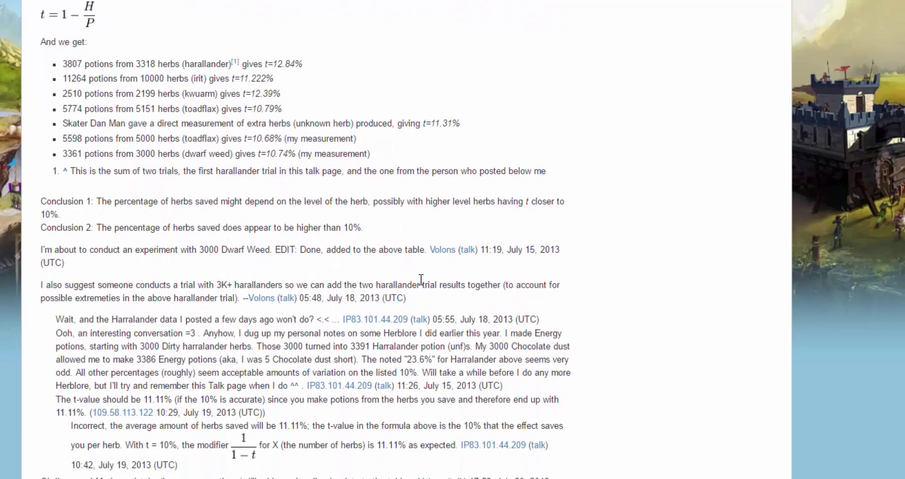
scroll(438, 260, "down", 3)
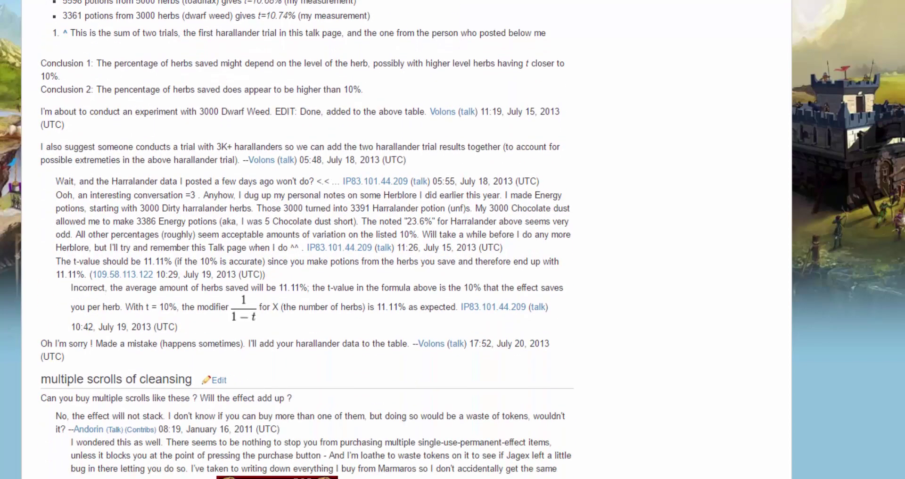
scroll(438, 259, "down", 10)
scroll(18, 239, "up", 10)
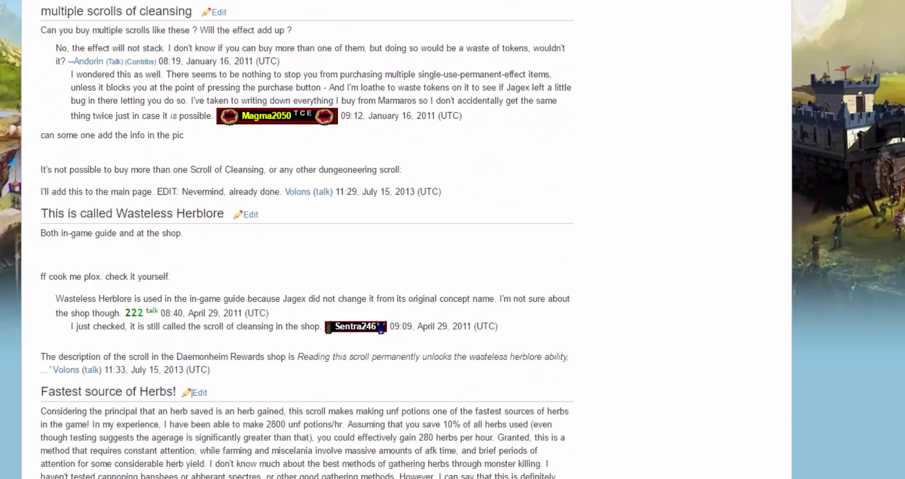
Step: Return to the formula t = 1 − H/P above the trial results and highlight it for review
scroll(18, 238, "up", 3)
scroll(13, 202, "up", 1)
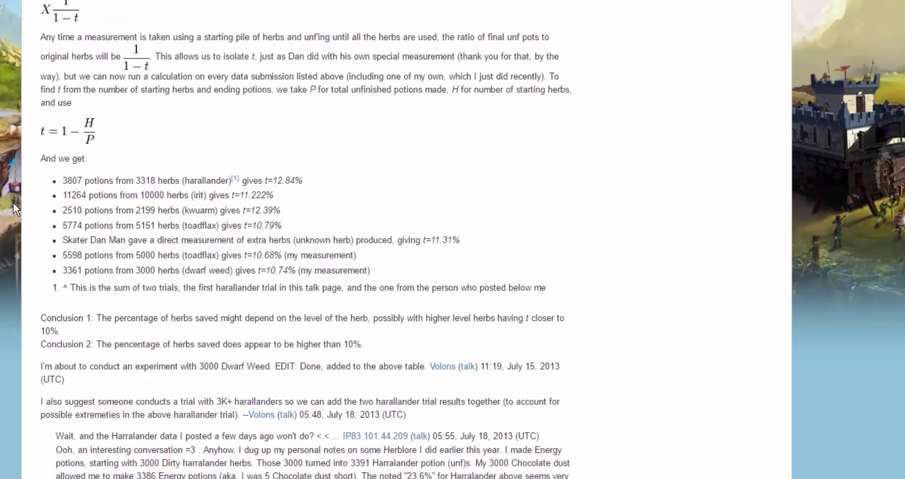
scroll(63, 190, "up", 1)
left_click_drag(132, 202, 66, 174)
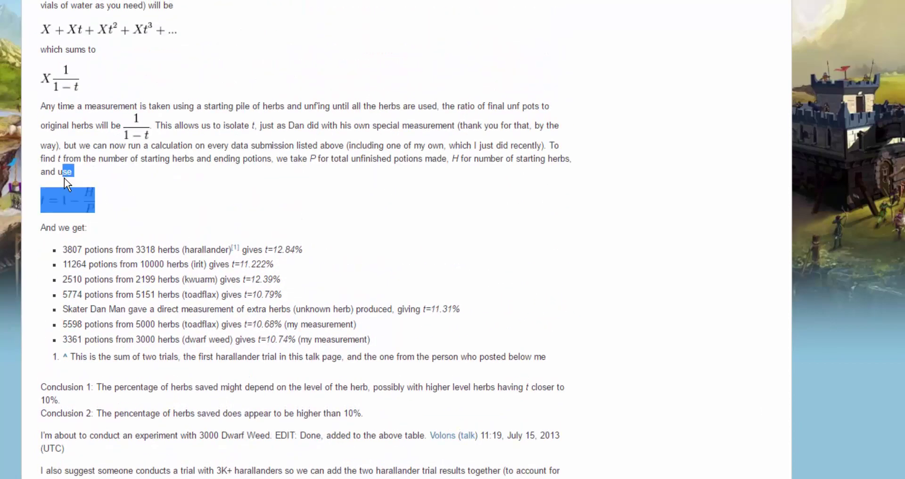
left_click(206, 202)
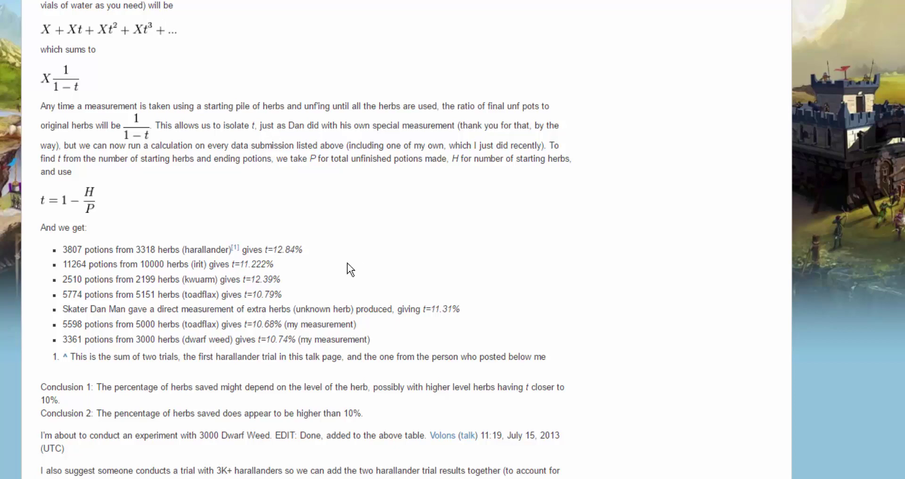
Step: Highlight the dwarf weed and 5000-herb toadflax trial results in turn to examine their t values
scroll(347, 266, "down", 4)
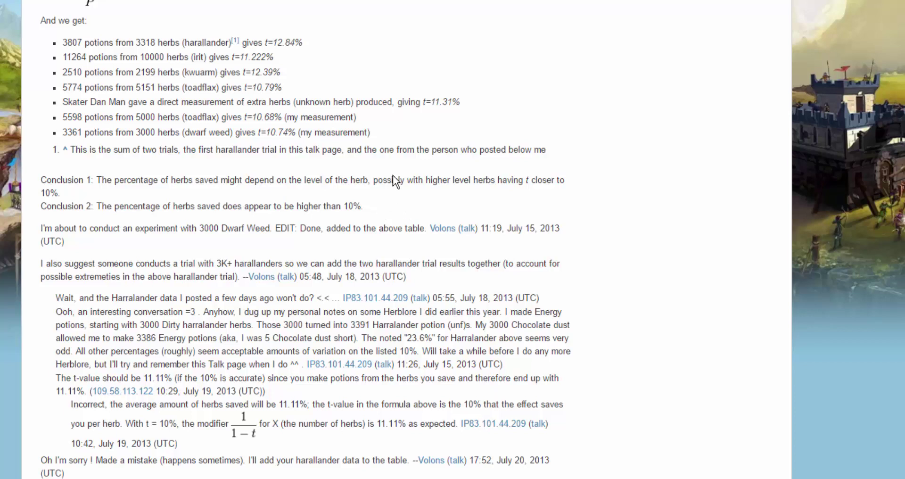
left_click_drag(272, 136, 373, 137)
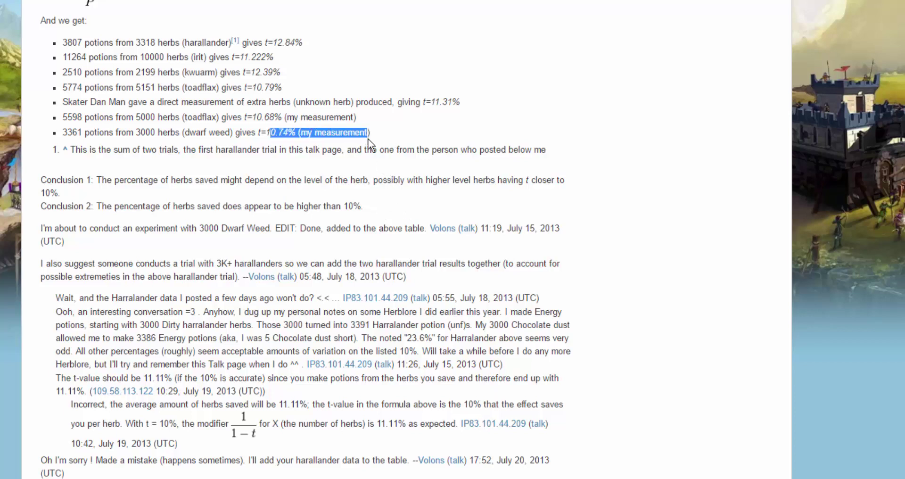
left_click(393, 137)
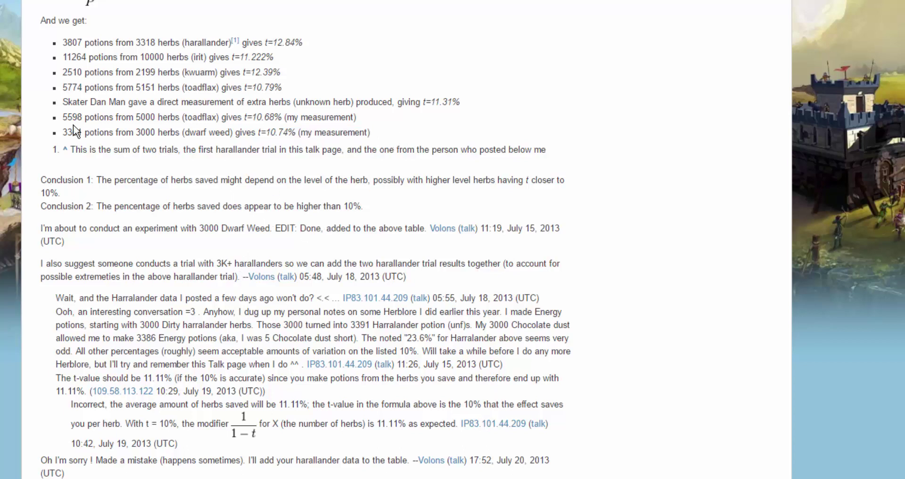
left_click_drag(62, 133, 304, 128)
left_click(365, 132)
triple_click(382, 132)
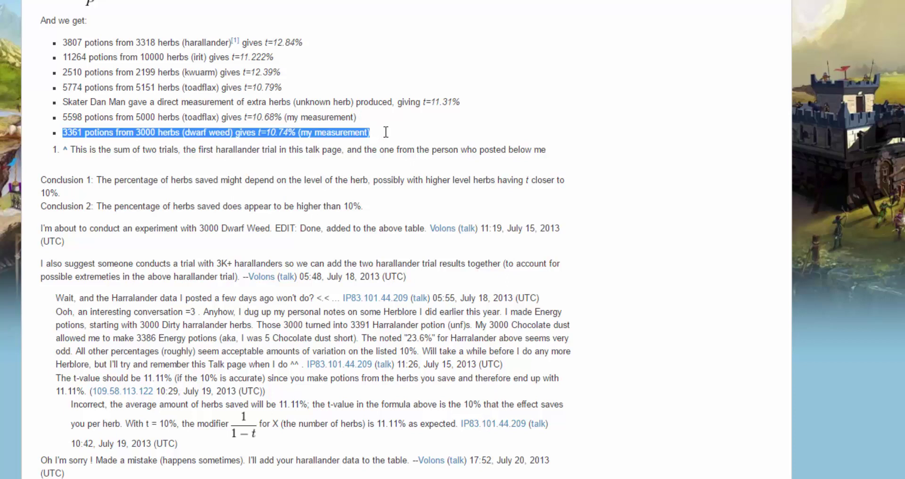
left_click_drag(265, 132, 315, 133)
left_click(381, 129)
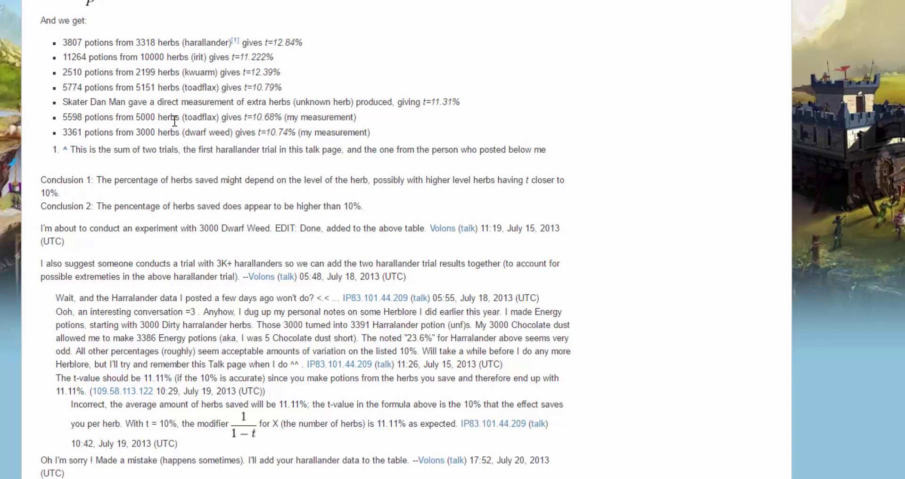
left_click_drag(184, 118, 355, 117)
left_click(355, 117)
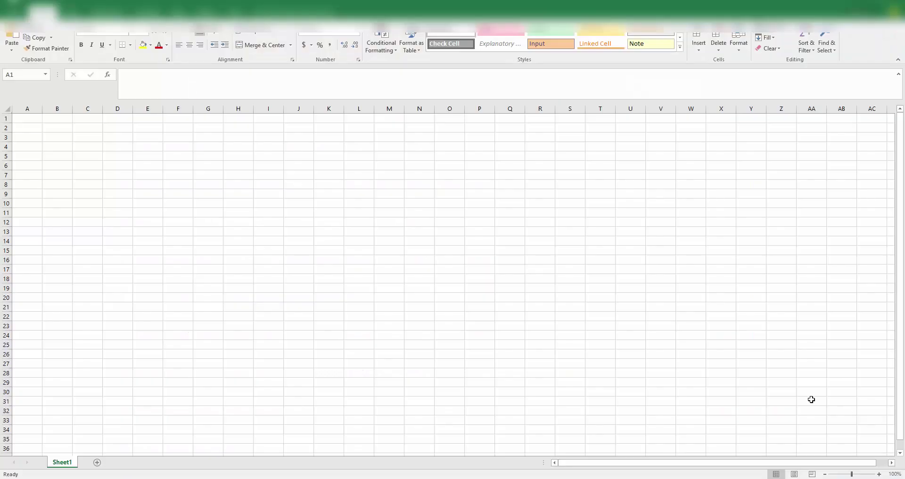
left_click(56, 146)
left_click(33, 119)
left_click(87, 146)
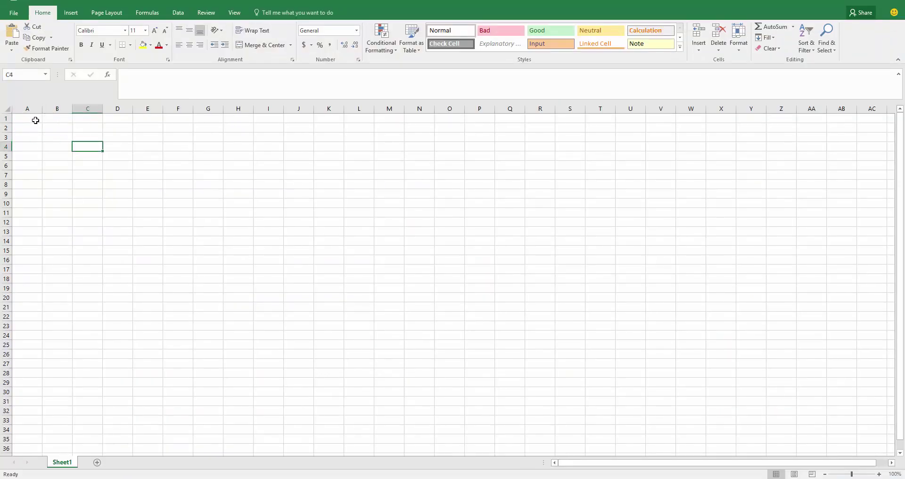
left_click(34, 120)
left_click(173, 164)
left_click(41, 120)
Step: Enter the heading "Scroll of cleansing" in cell B1 and fit column B to its text
left_click(56, 119)
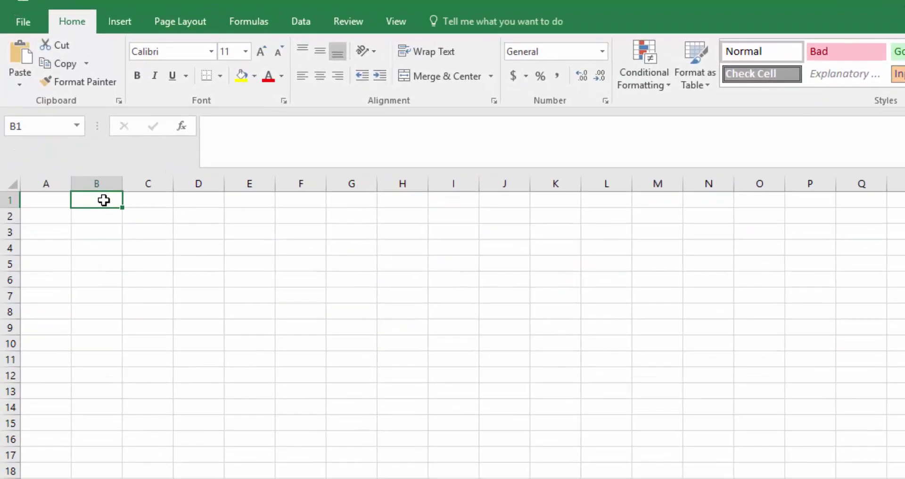
type("Scroll of cleansing")
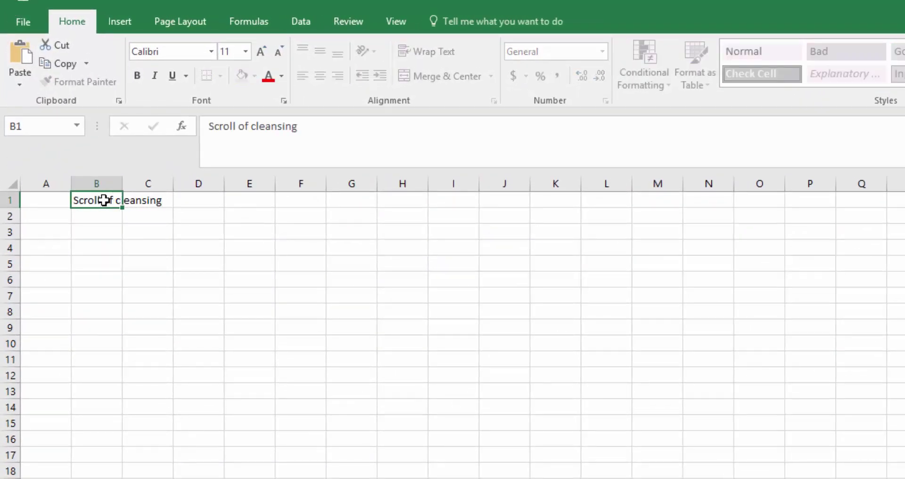
key("Return")
double_click(122, 181)
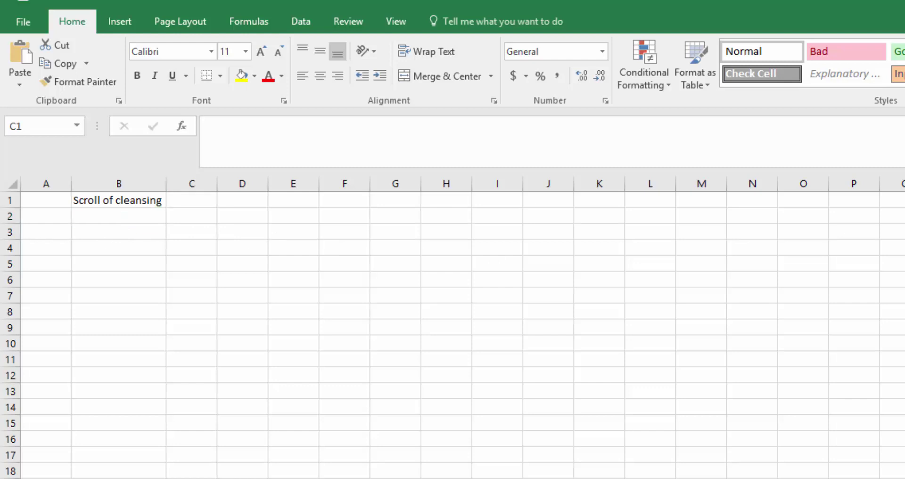
Step: Enter the heading "Potions started" in cell C1 and widen column C to show it fully
left_click(189, 200)
type("Potio")
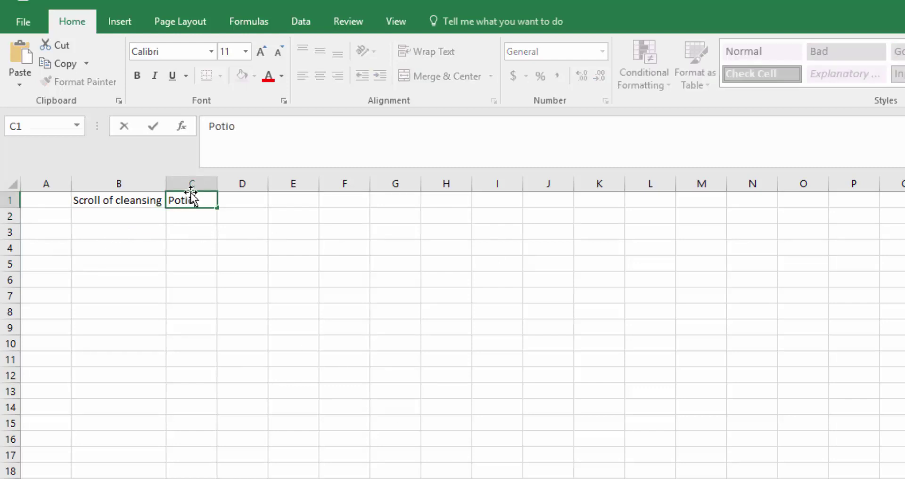
type("ns started")
key("Return")
left_click_drag(217, 181, 247, 181)
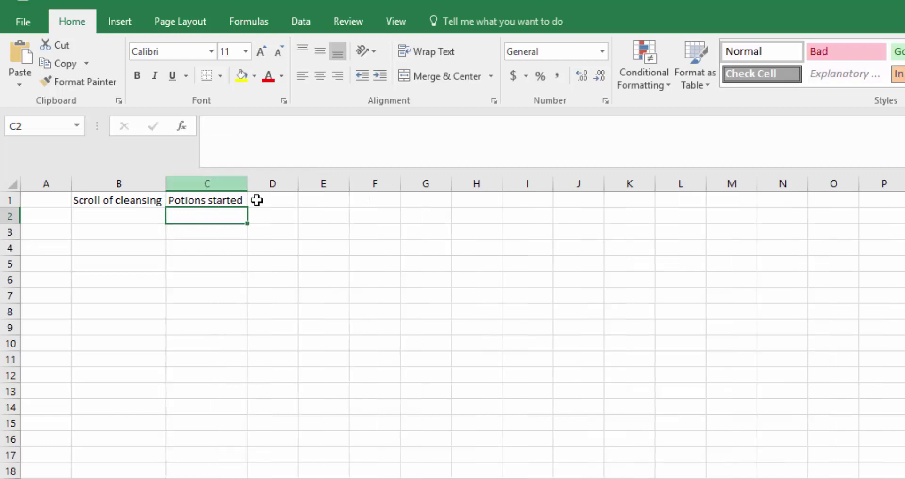
Step: Enter the heading "Potions ended with" in cell D1 and fit column D to its text
left_click(277, 200)
type("Potions ")
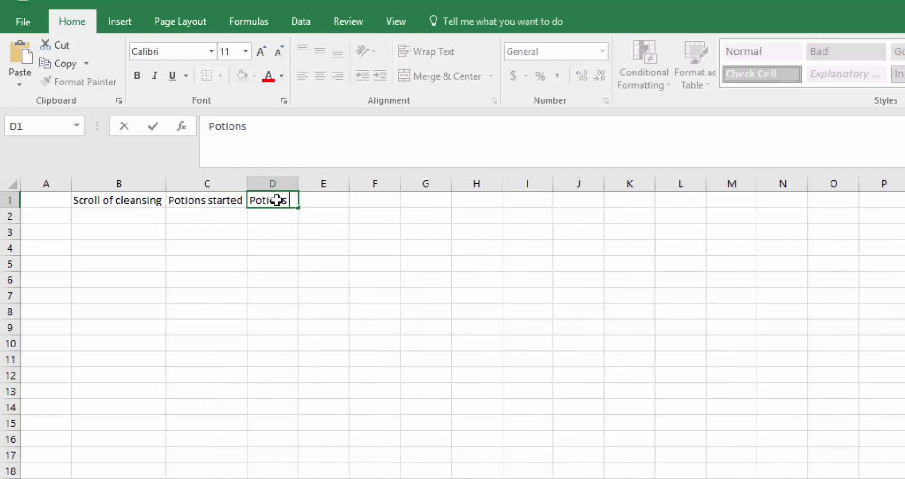
type("ended with")
key("Return")
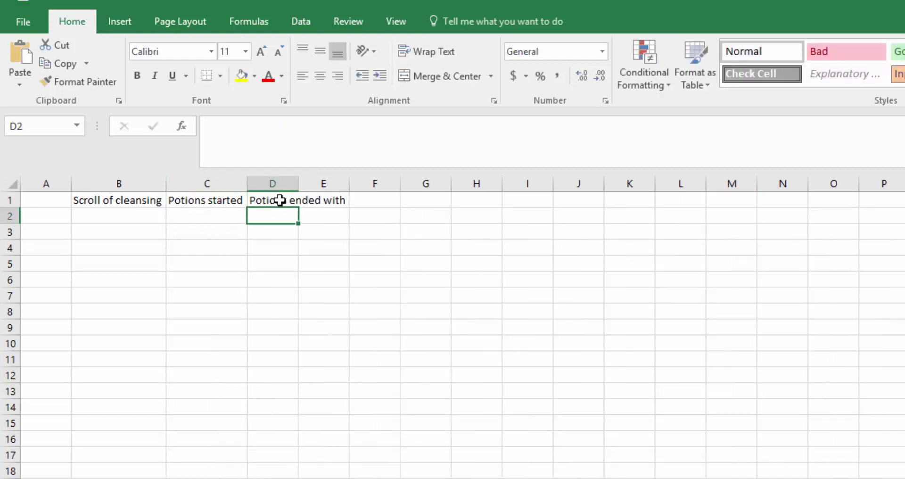
double_click(298, 183)
left_click(127, 214)
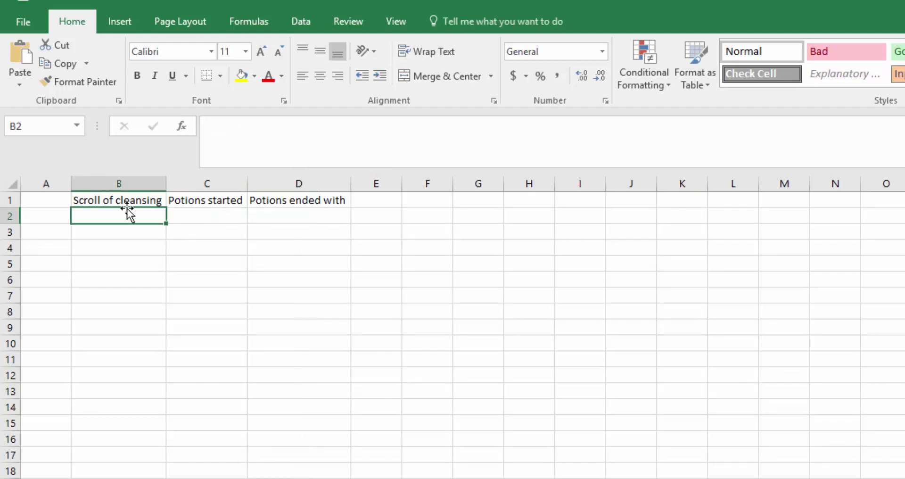
Step: Enter the heading "% of herb saved" in cell A1 and fit column A to its text
left_click(44, 215)
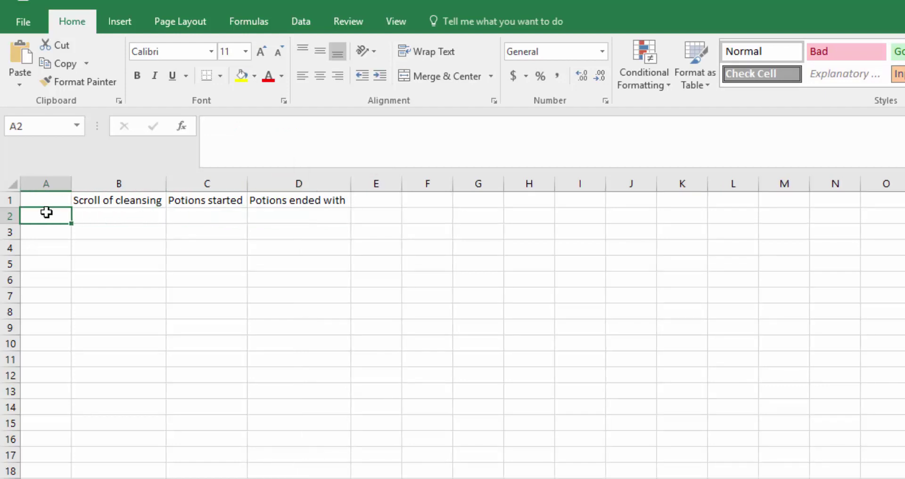
left_click(46, 204)
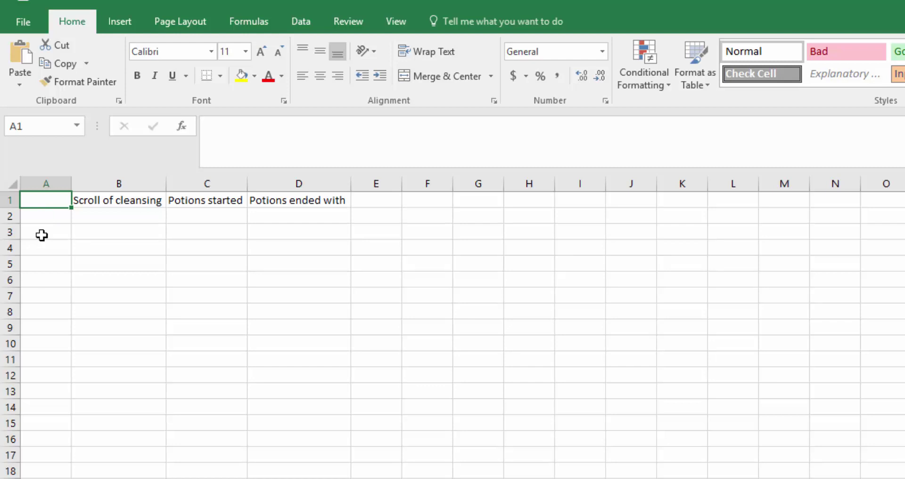
type("% of herb")
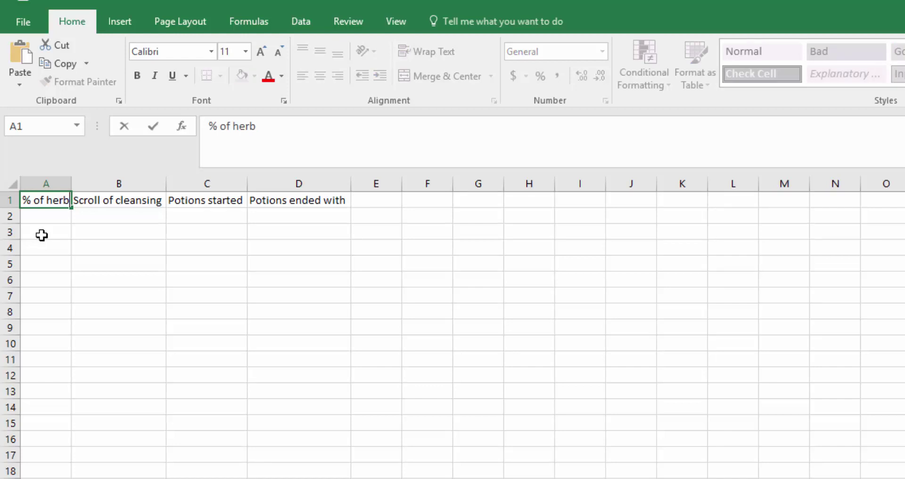
type(" saved")
key("Return")
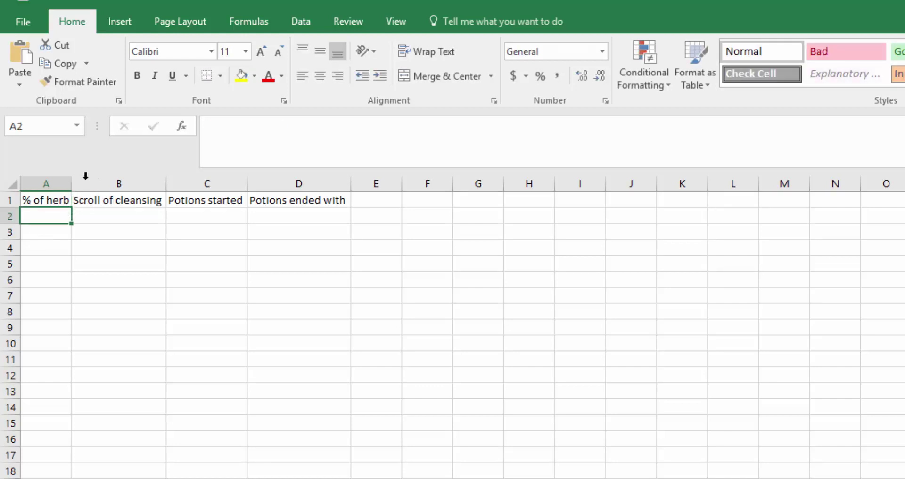
double_click(71, 183)
Step: Enter 10 in cell A2 as the percentage of herb saved
left_click(67, 220)
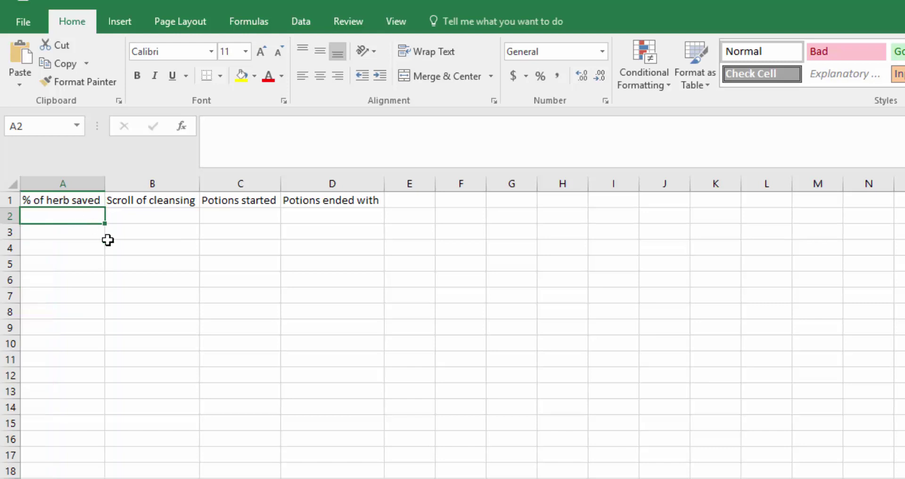
type("10")
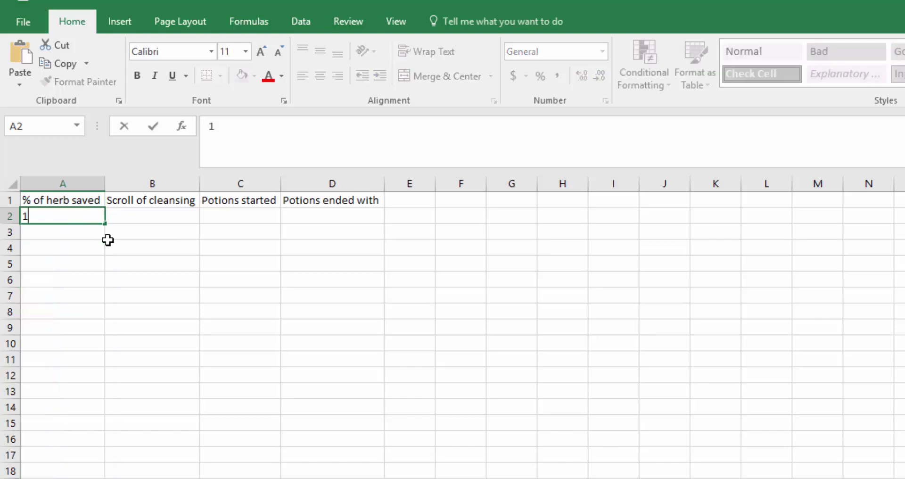
key("Return")
Step: Insert a column before "Scroll of cleansing" and enter the heading "Coefficient" in its first cell, B1
left_click(133, 187)
right_click(132, 187)
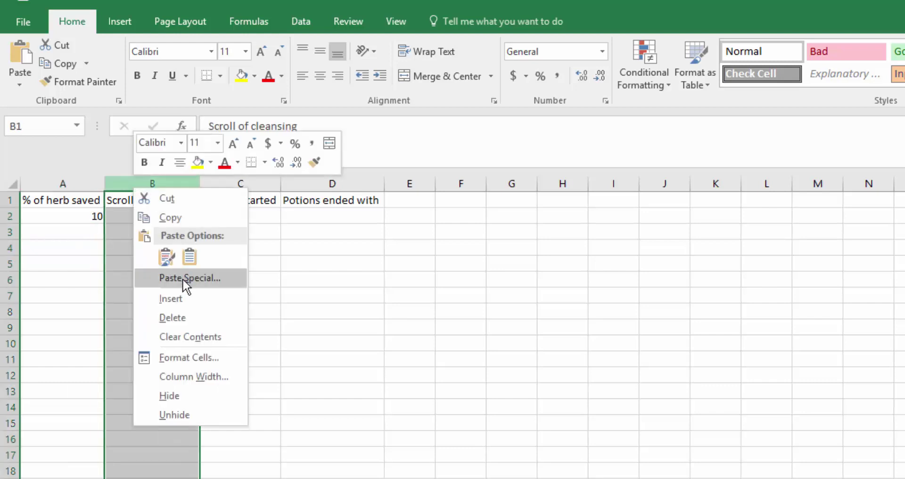
left_click(179, 299)
left_click(126, 198)
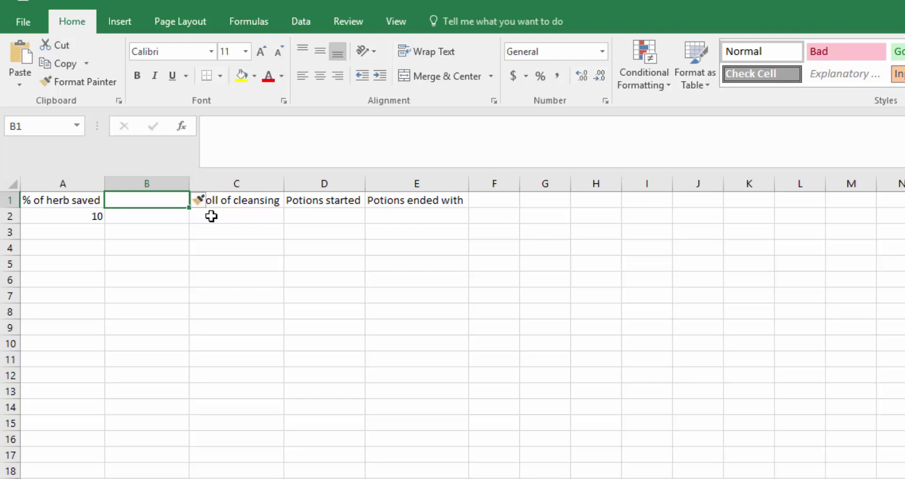
type("Co")
key("BackSpace")
type("o")
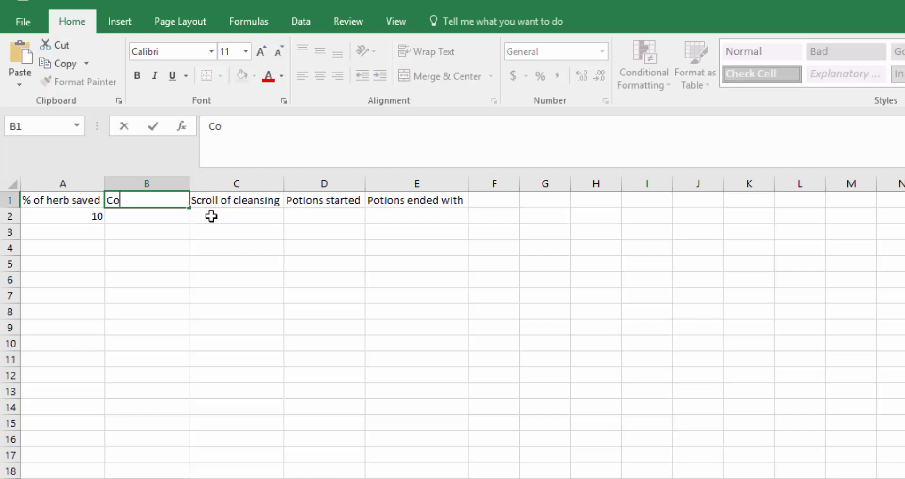
type("efficie")
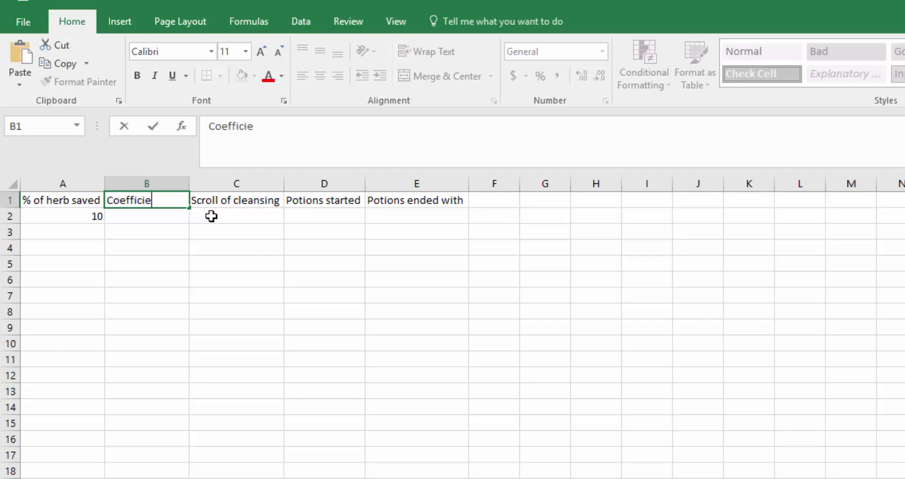
type("nt")
key("Return")
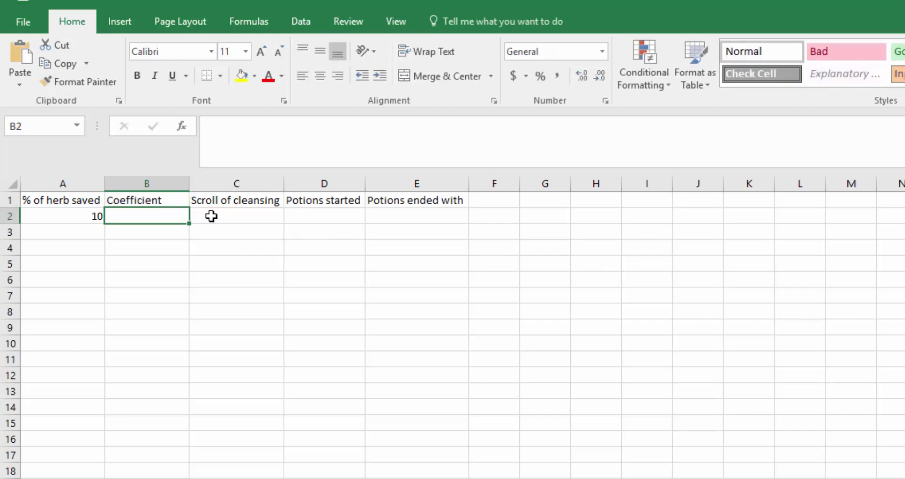
Step: Extend the heading in cell B1 to read "Coefficient H"
double_click(180, 202)
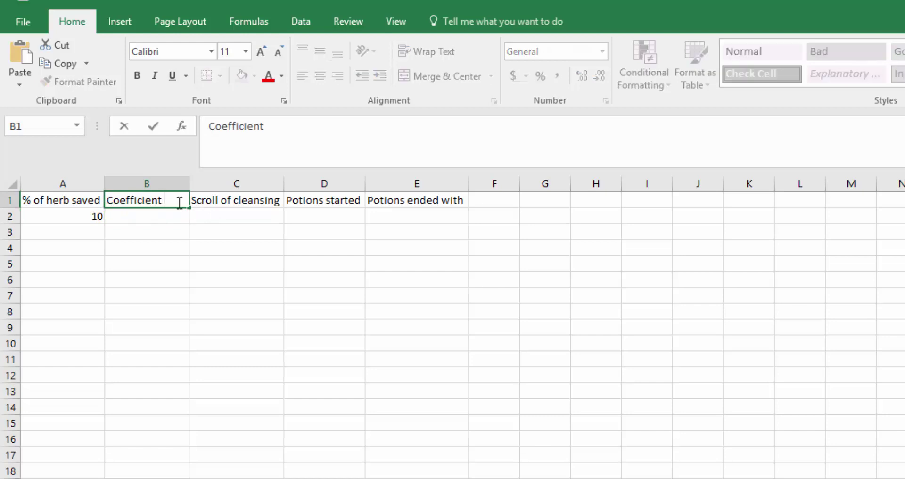
type("H")
key("Return")
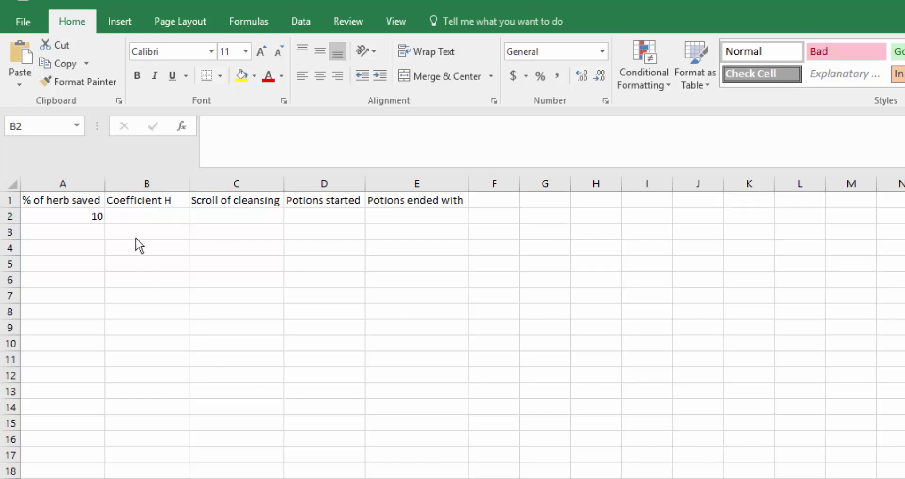
Step: Enter the formula =1/(1-A2) in cell B2 to calculate coefficient H
left_click(124, 215)
type("=1-")
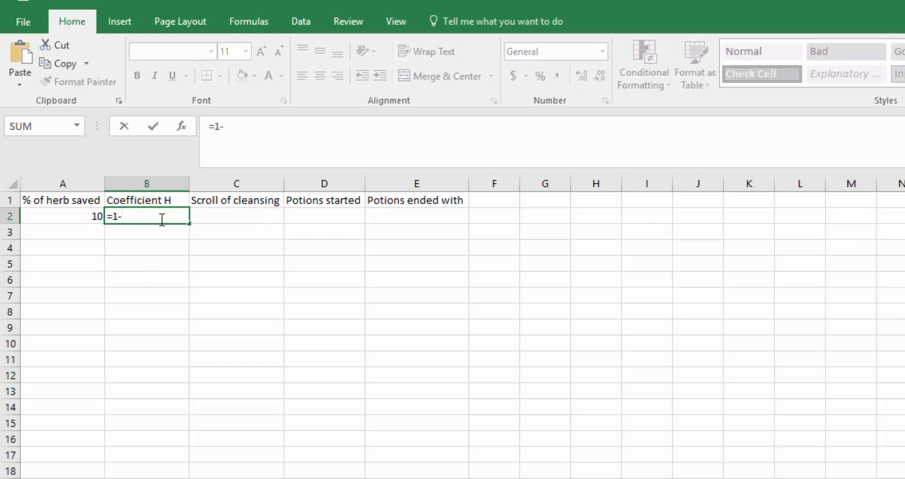
type("(1")
key("BackSpace")
key("BackSpace")
type("/(1-")
left_click(49, 215)
type(")")
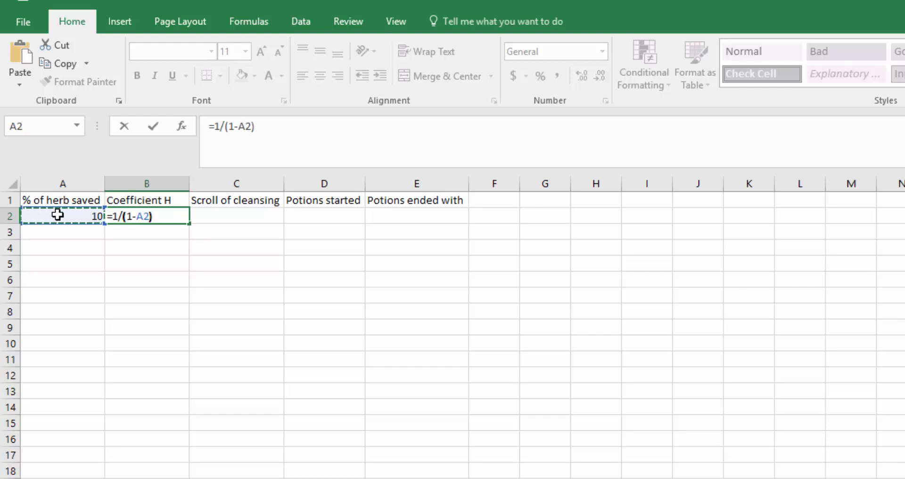
Step: Change the herb-saved value in cell A2 to 0.10 and check coefficient H in B2
double_click(66, 215)
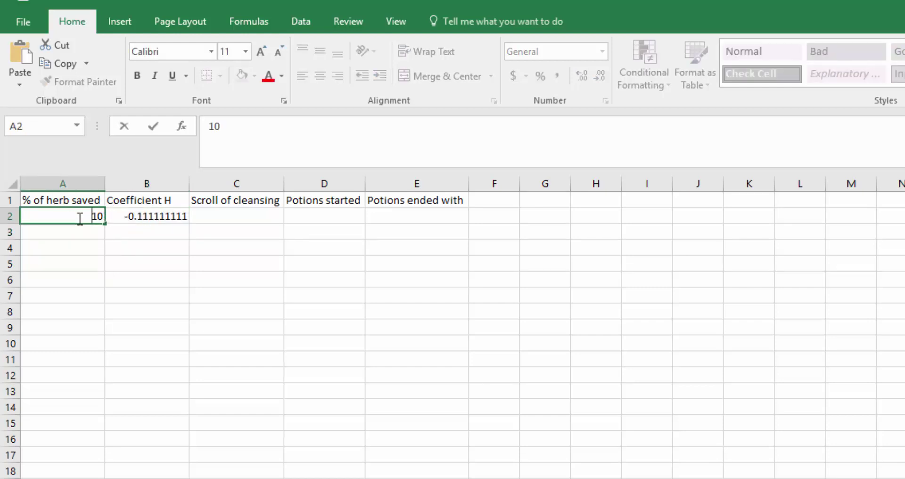
type("0.")
key("Return")
left_click(184, 215)
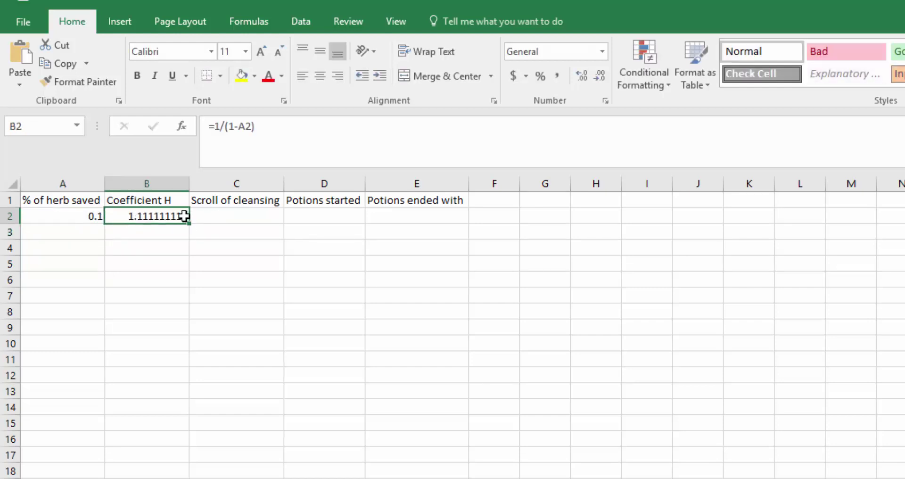
left_click(87, 213)
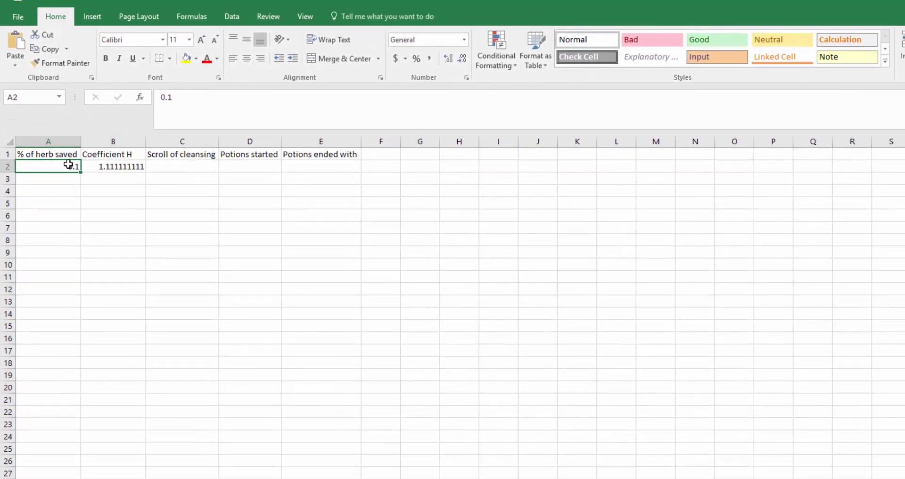
Step: Format the empty cell A4 as a percentage with two decimal places
left_click(74, 192)
key("ctrl+1")
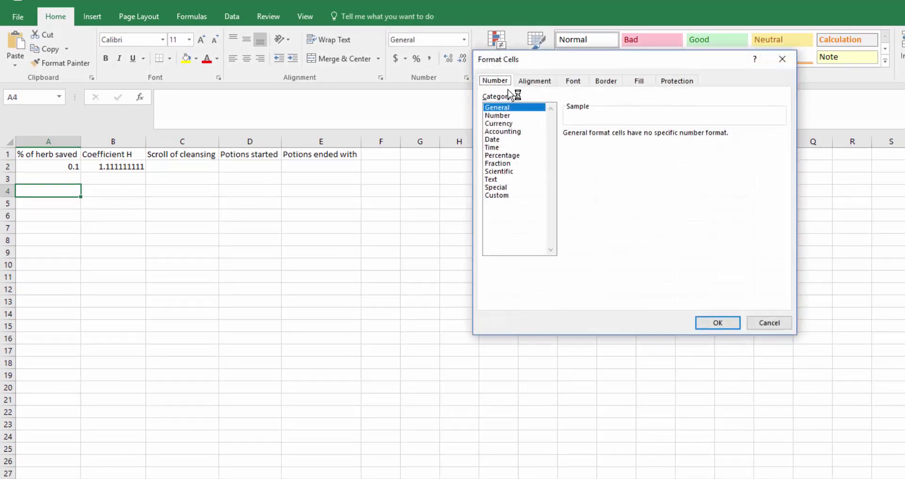
left_click(501, 115)
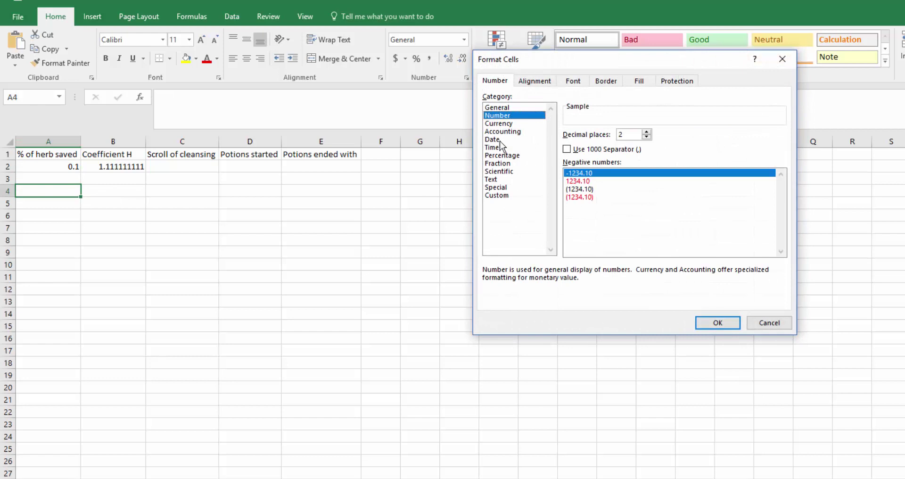
left_click(502, 155)
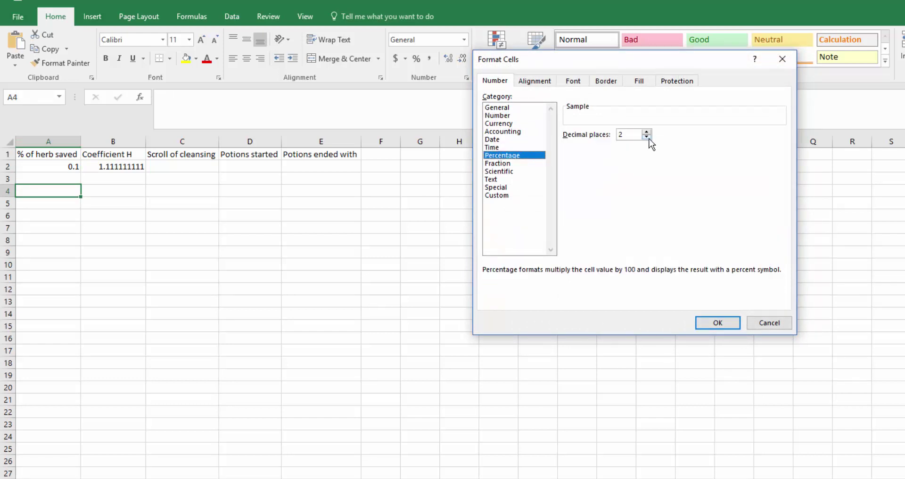
left_click(718, 322)
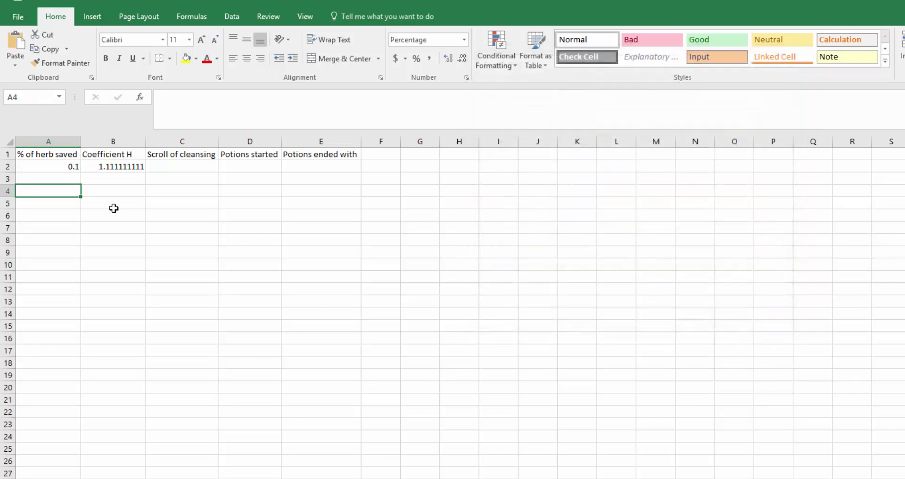
Step: Format the herb-saved value in cell A2 as a percentage with two decimal places
left_click(71, 168)
key("ctrl+1")
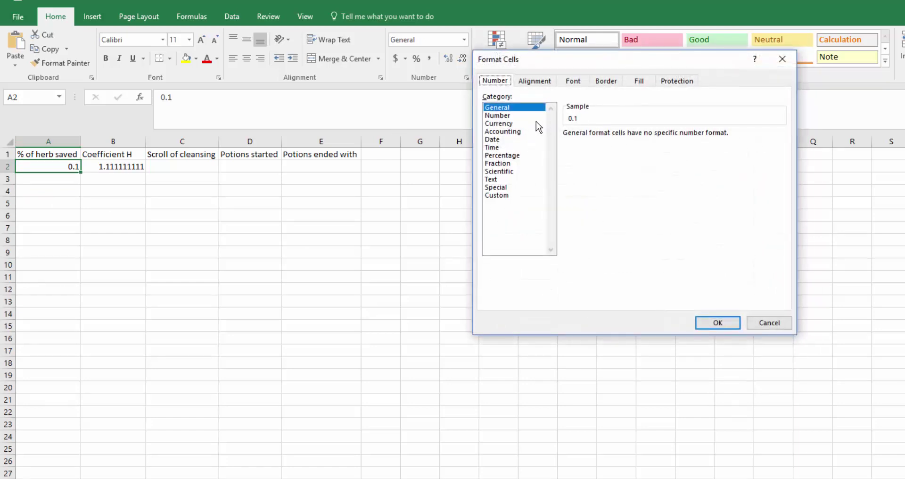
left_click(501, 156)
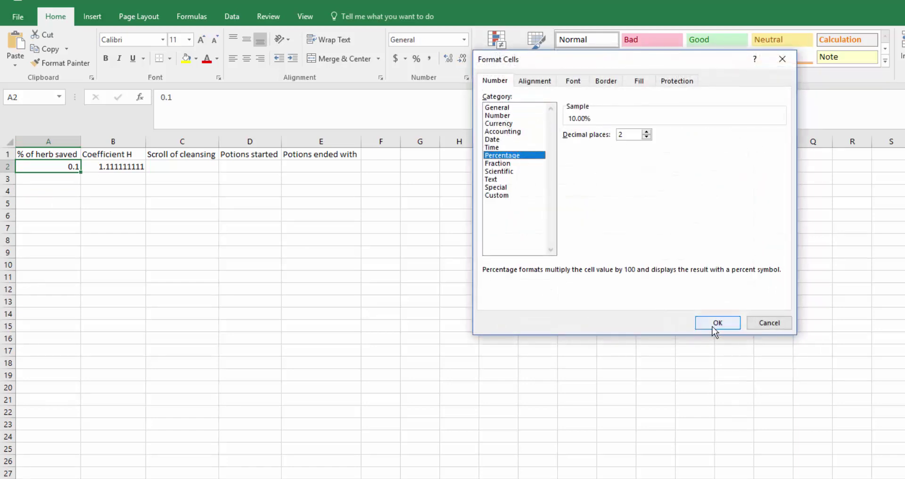
left_click(713, 324)
left_click(174, 194)
left_click(116, 167)
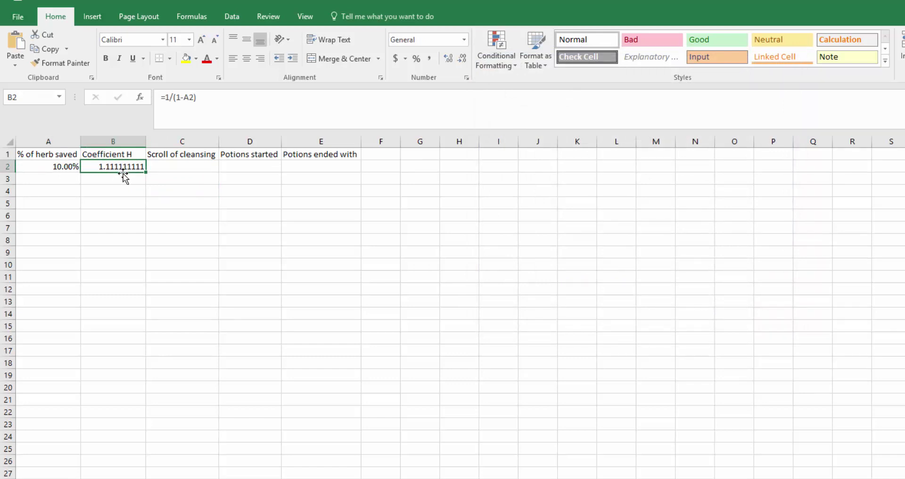
Step: Delete the "Scroll of cleansing" heading with its column C and move the remaining table down one row
left_click(183, 166)
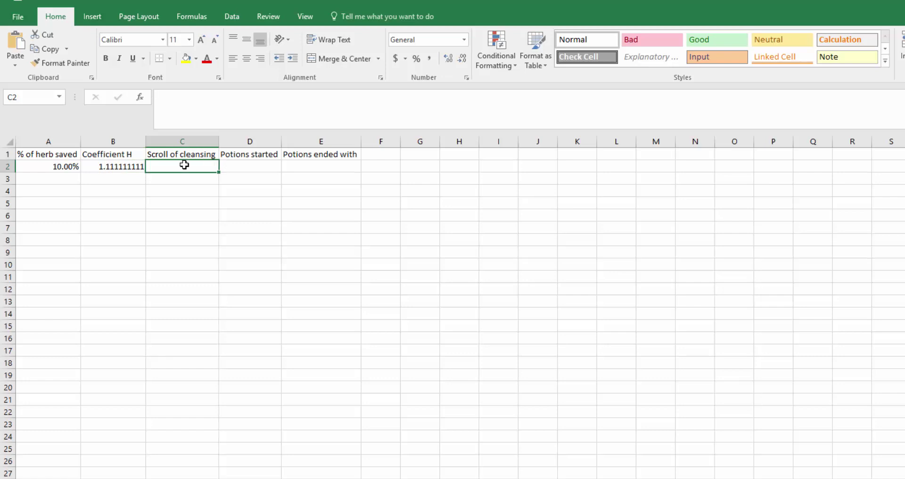
left_click(247, 163)
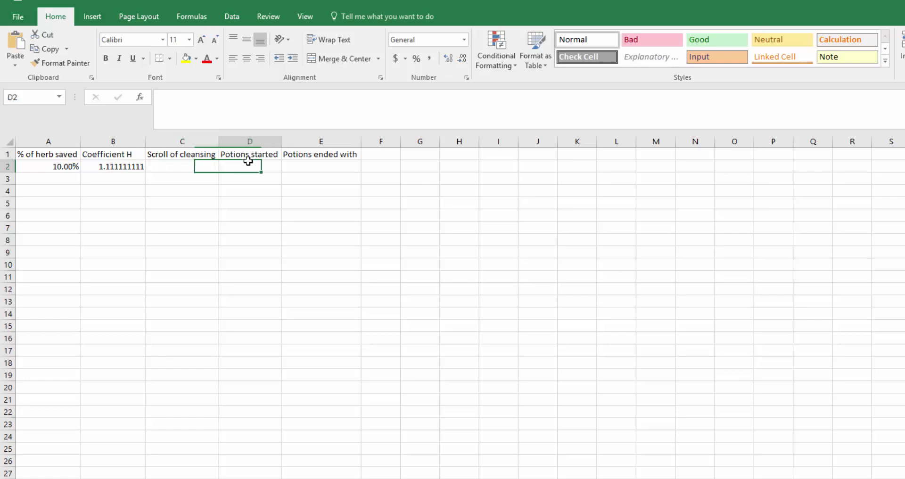
left_click(164, 156)
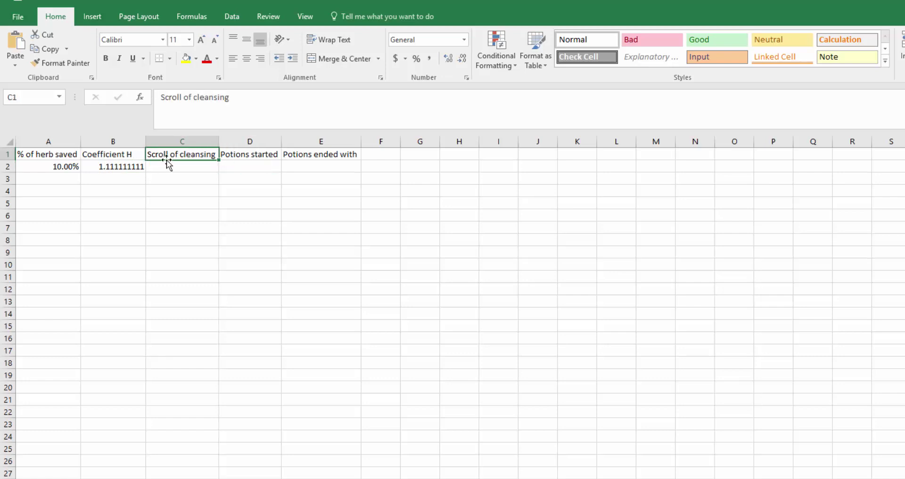
key("Delete")
right_click(179, 138)
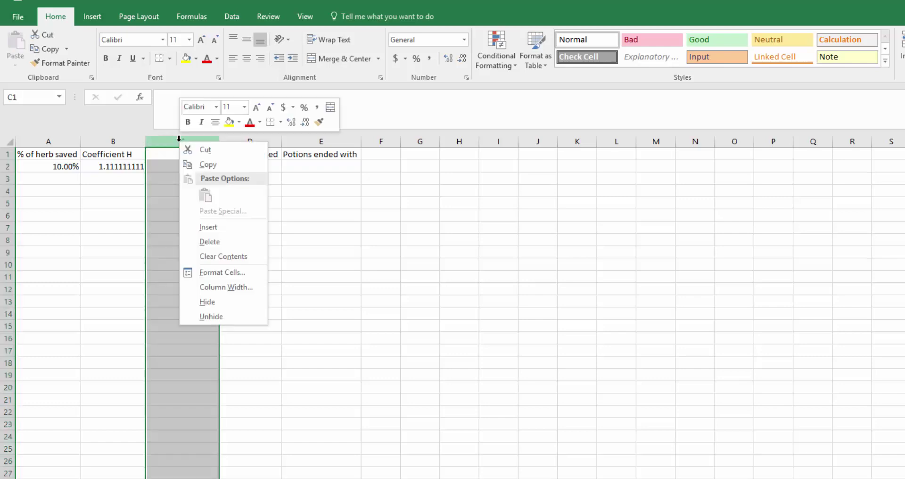
left_click(210, 241)
left_click_drag(29, 151, 228, 198)
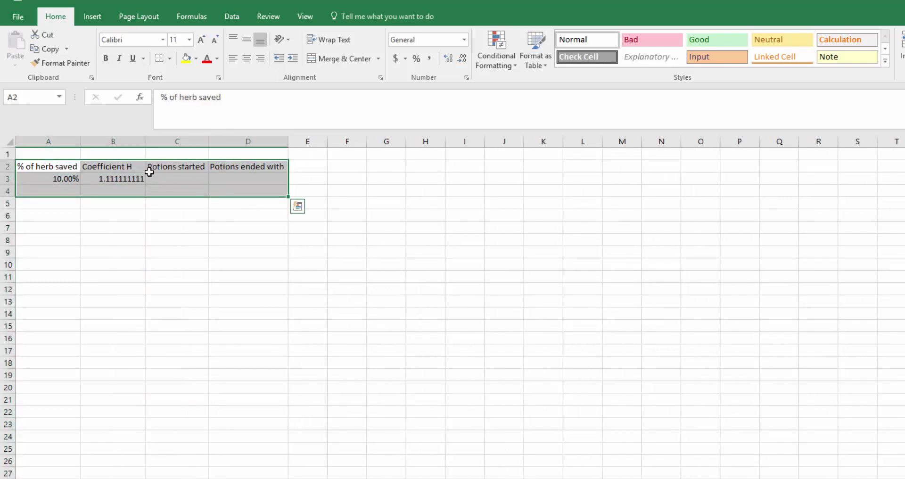
Step: Enter the title "Scroll of cleansing" in cell B1 above the headings and fit column B to its text
left_click(114, 155)
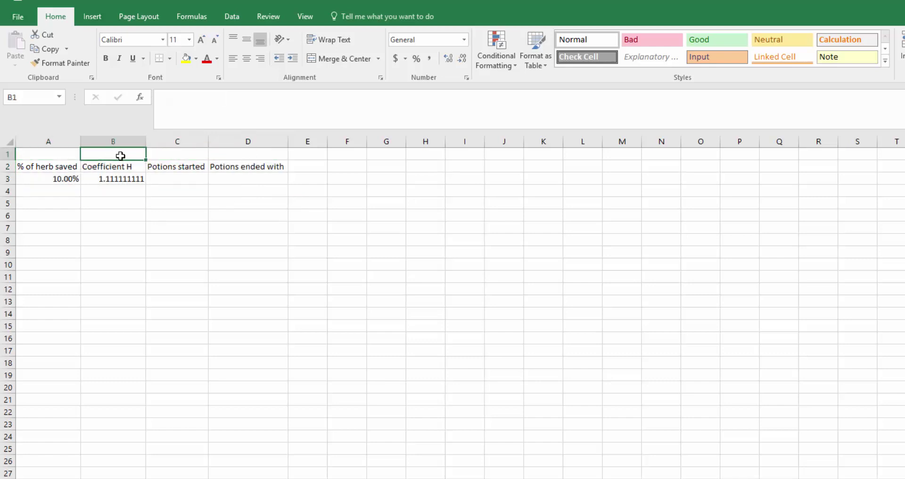
type("Sc")
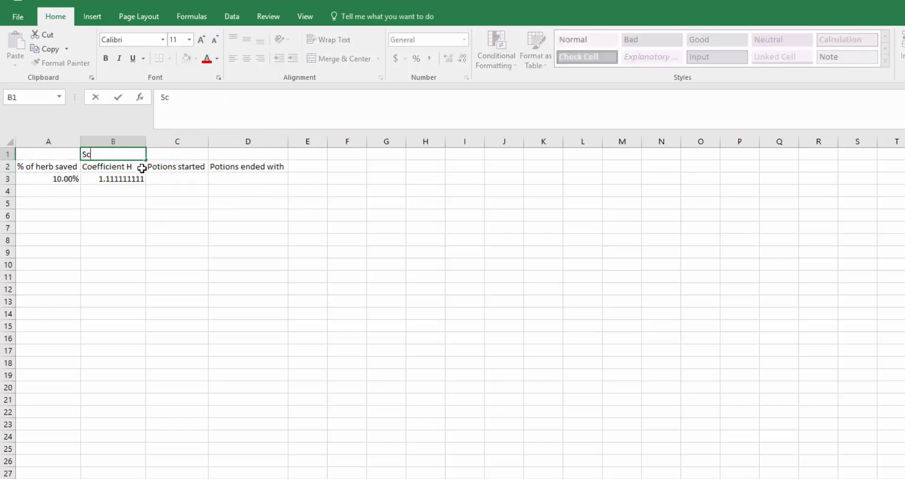
type("roll of clean")
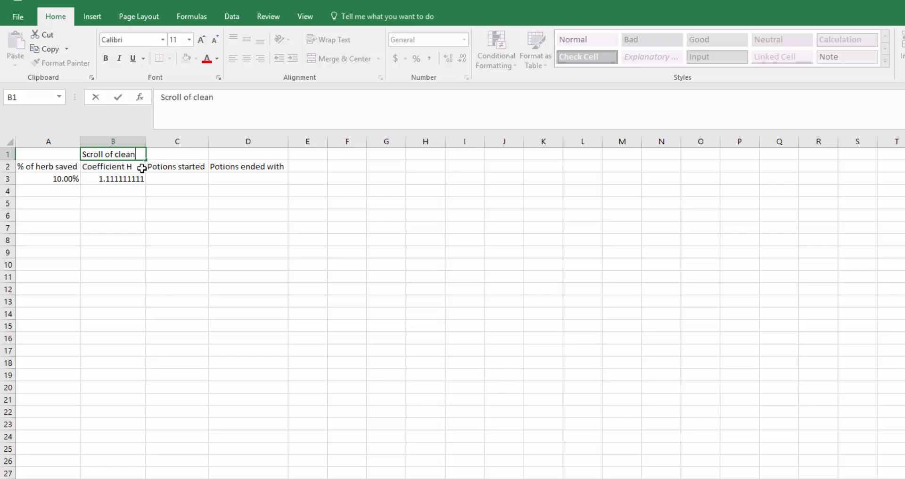
type("sing")
key("Return")
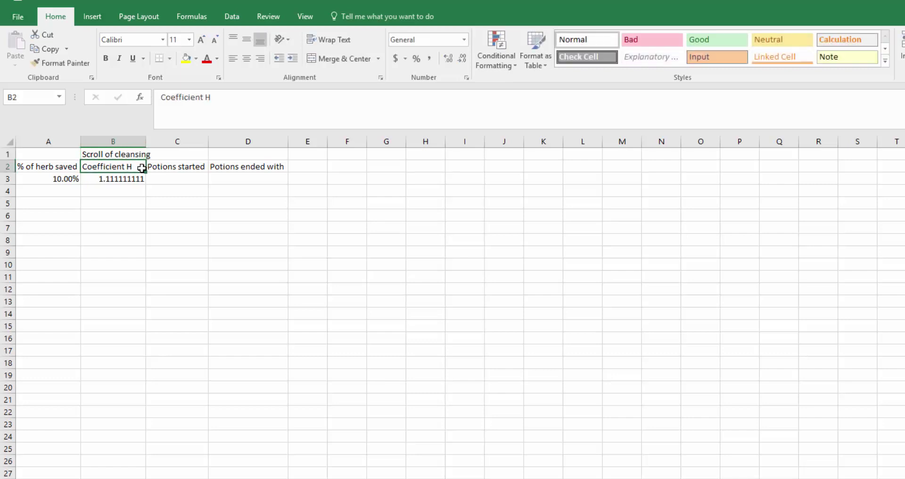
double_click(145, 141)
left_click(184, 175)
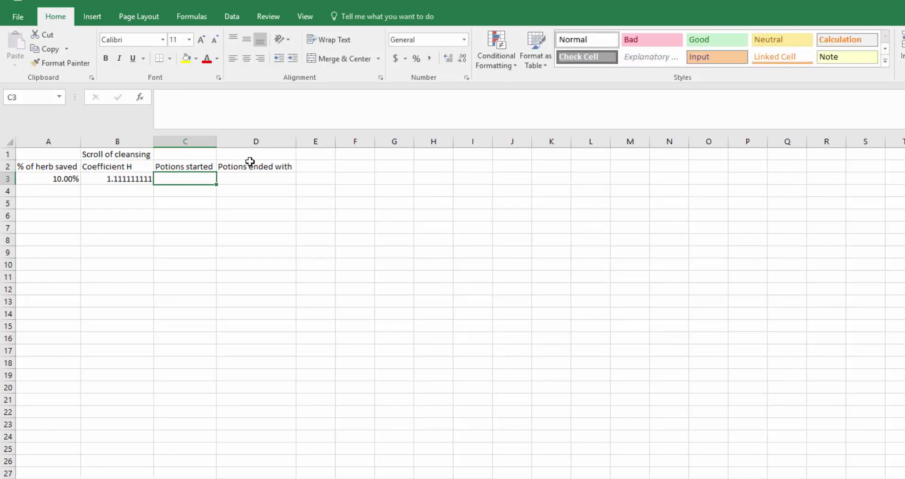
Step: Enter 1000 in C3 as the potions started and calculate the potions ended with in D3 as C3*B3
type("1000")
key("Return")
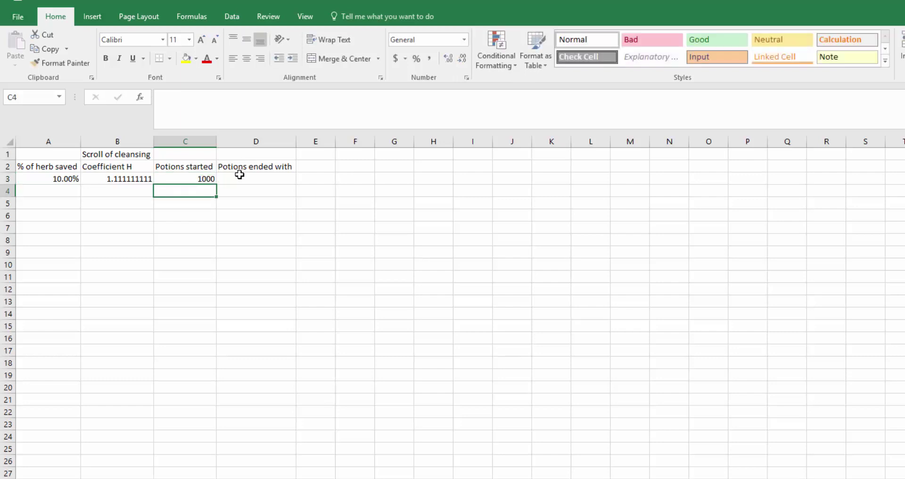
left_click(239, 180)
type("=")
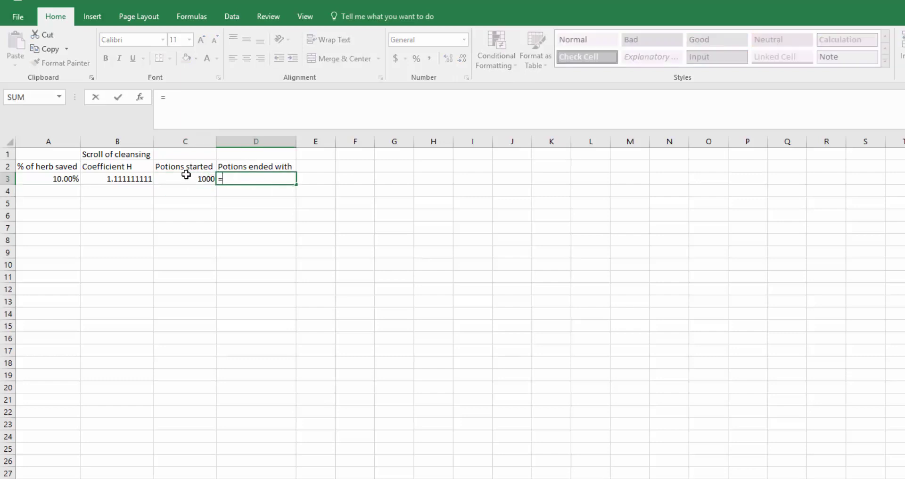
left_click(185, 180)
type("*")
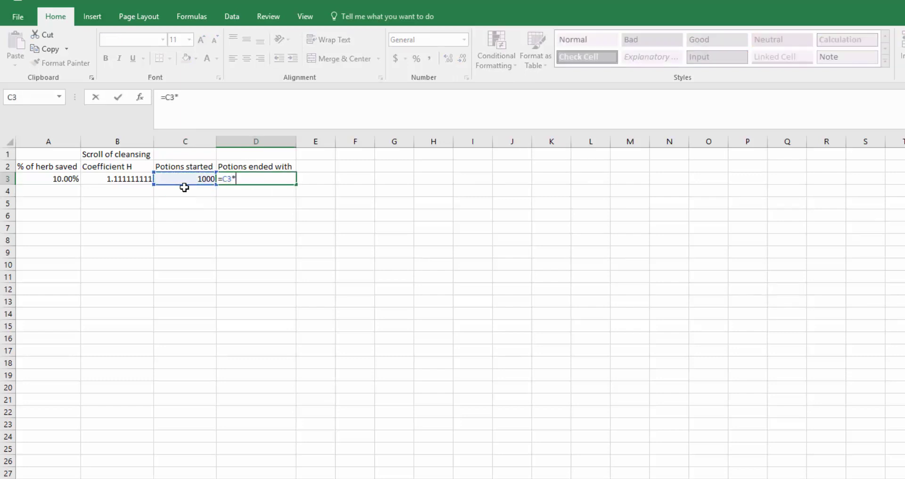
left_click(118, 176)
key("Return")
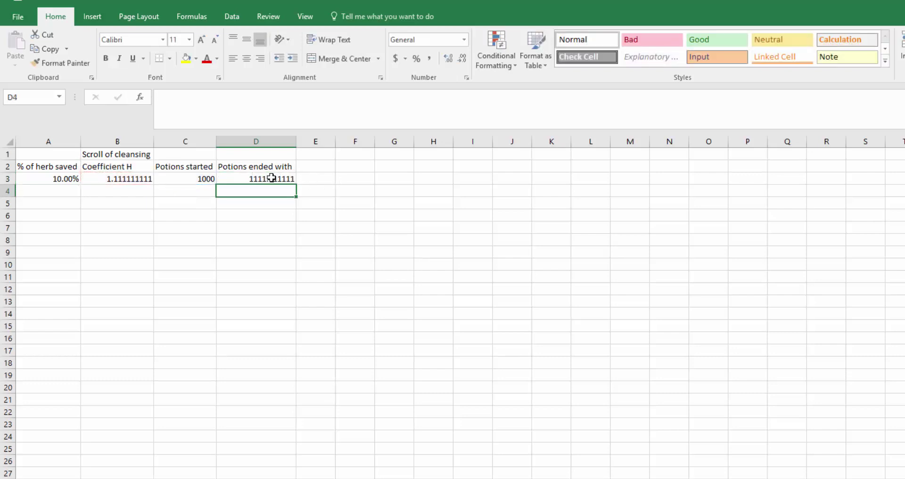
left_click(271, 179)
left_click(314, 178)
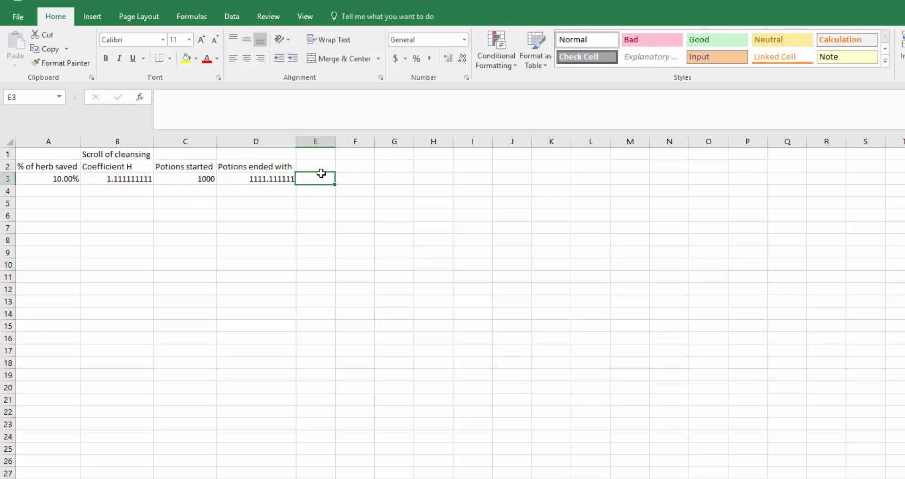
Step: Replace the headings in C2 and D2 with "Vials of water" and "Unf"
left_click(315, 166)
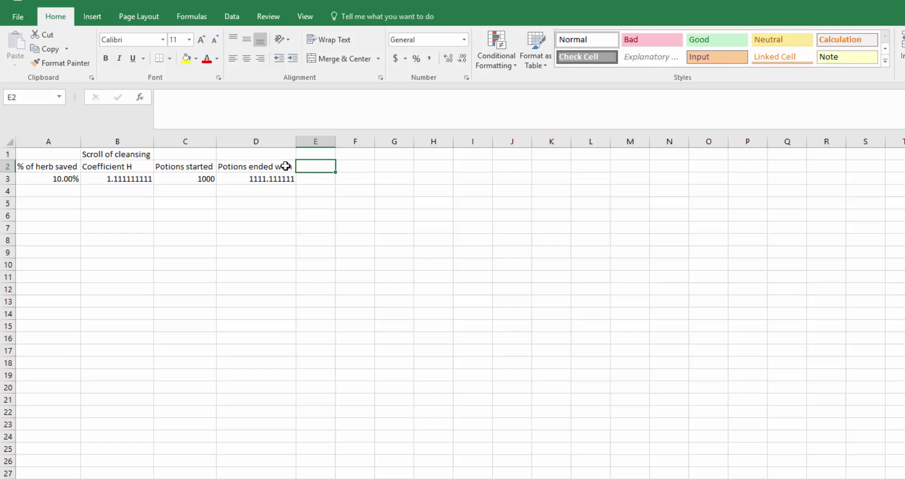
left_click(198, 164)
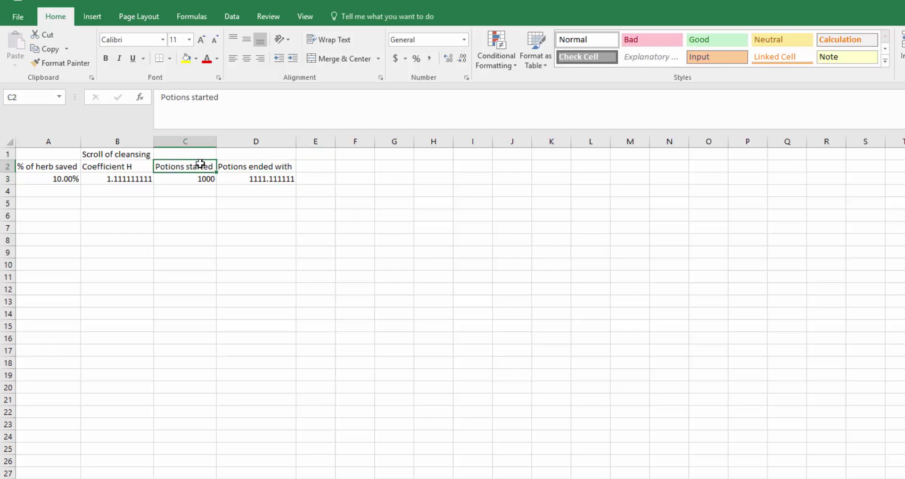
type("Vials of water")
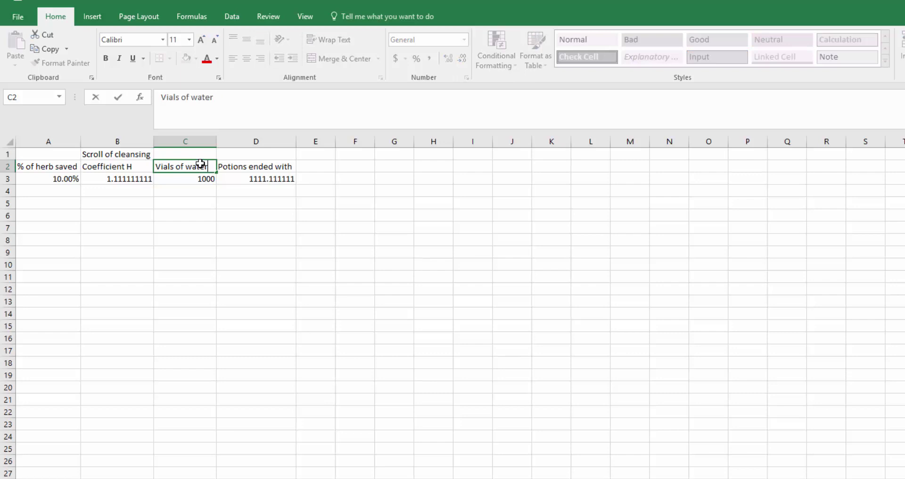
key("Return")
left_click(283, 165)
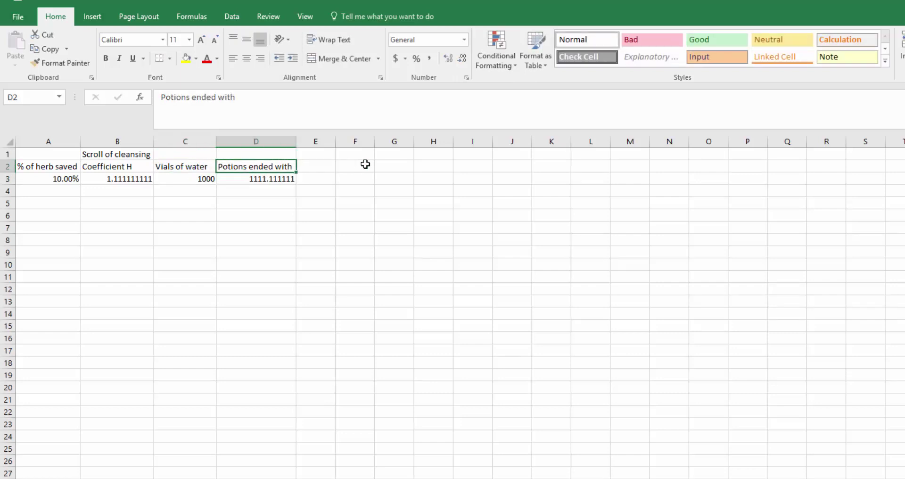
type("Unf")
key("Return")
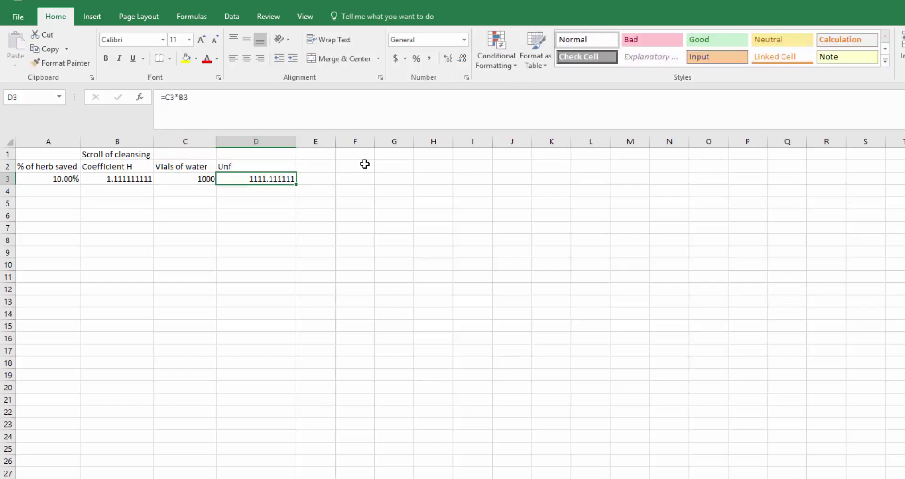
Step: Add the heading "Finished potion" in E2 and widen column E to fit it
left_click(334, 166)
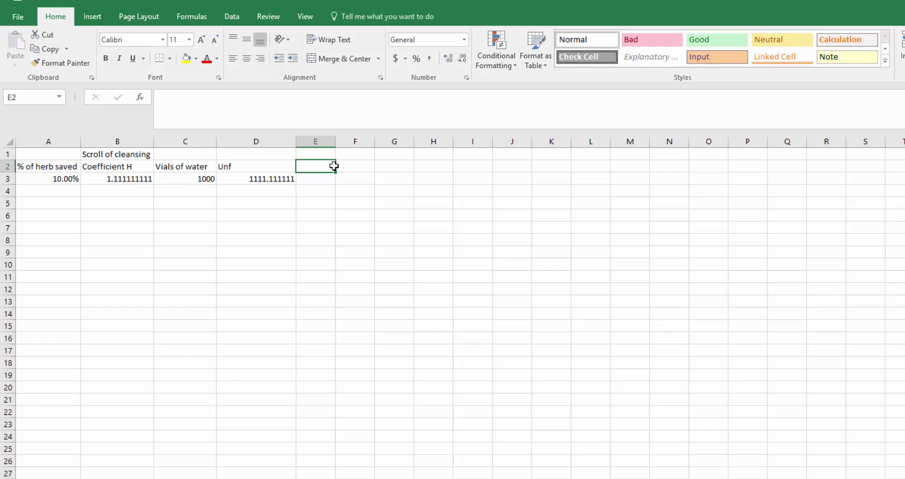
type("Finished potion")
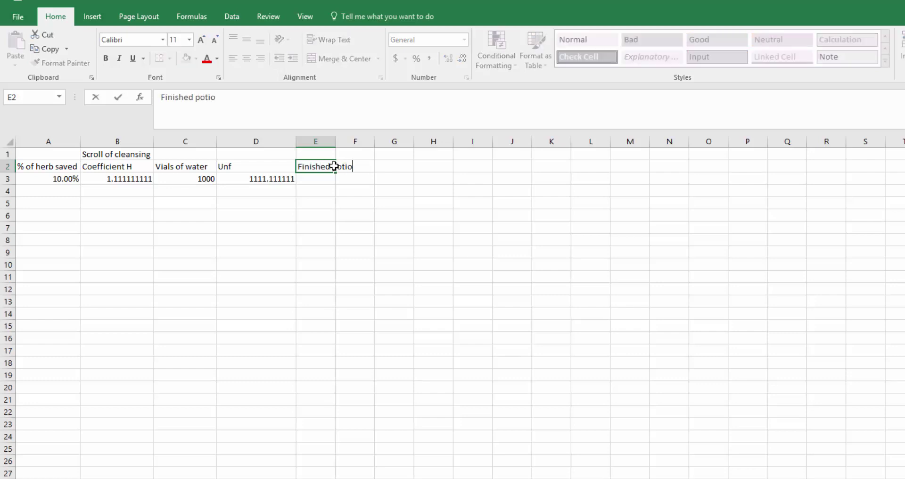
key("Return")
left_click_drag(336, 141, 361, 142)
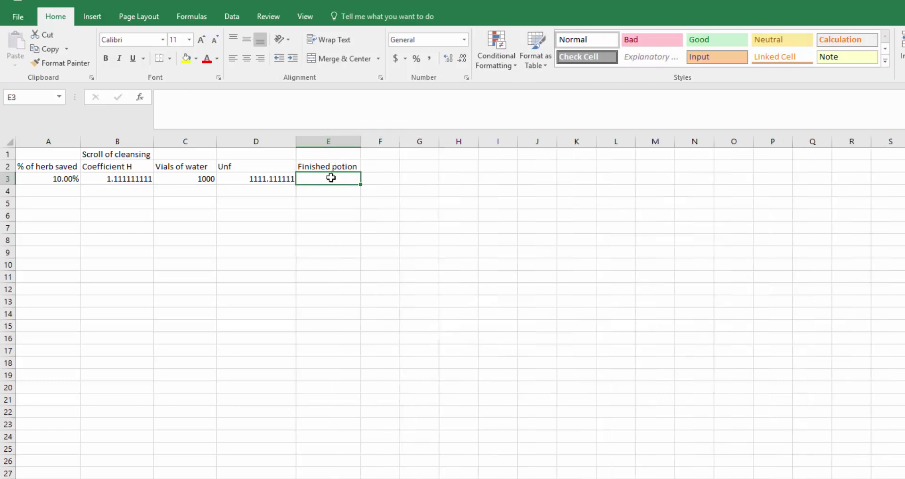
Step: Calculate the finished potions in E3 by multiplying the Unf amount by coefficient H, D3*B3
type("=")
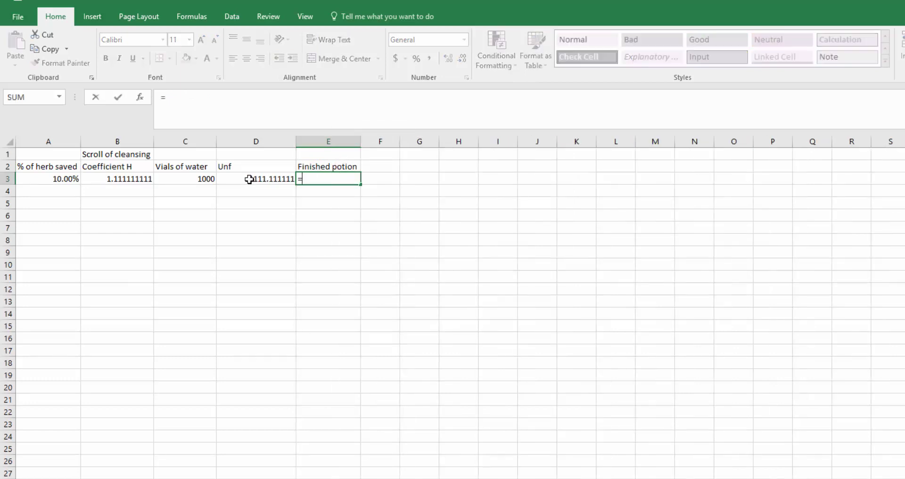
left_click(249, 179)
type("*")
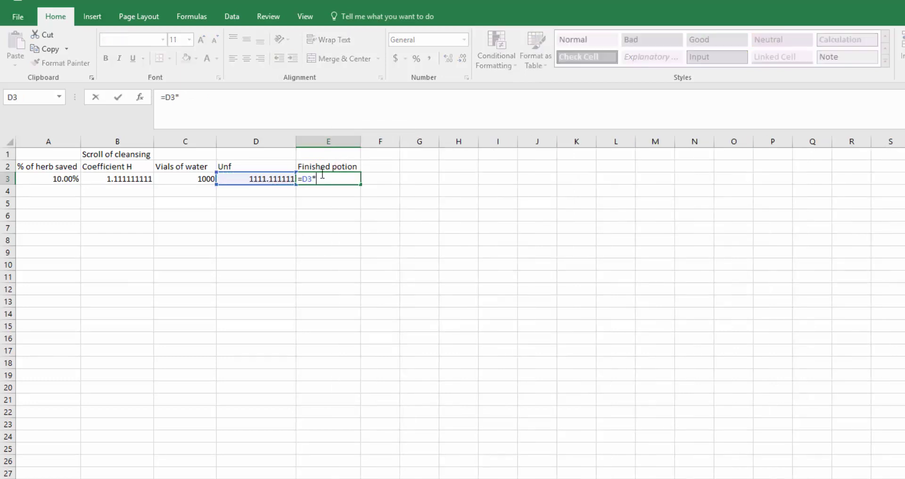
left_click(122, 177)
key("Return")
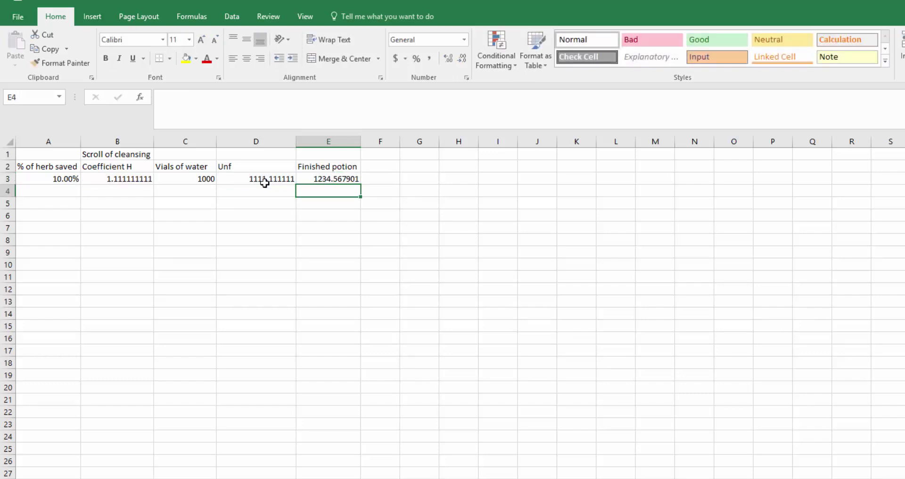
Step: Make the coefficient reference in D3 absolute as $B$3 and fill the formula across row 3 to column N
left_click(197, 179)
double_click(228, 178)
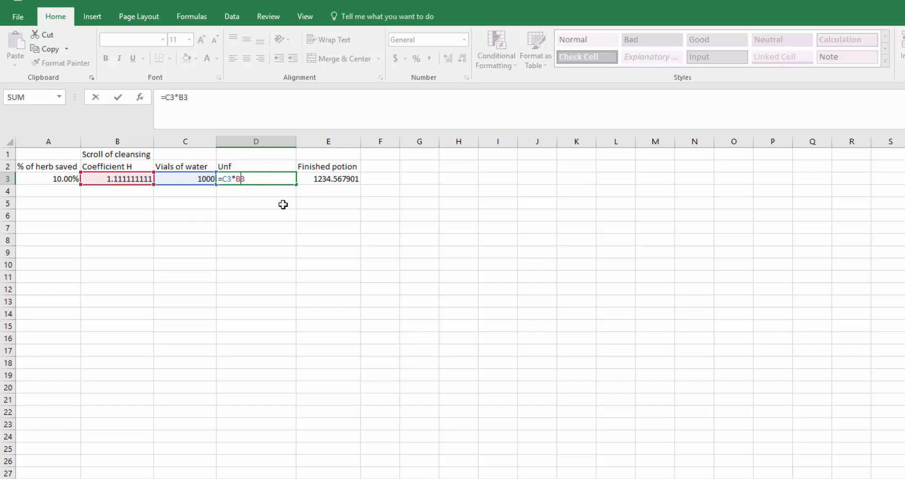
key("F4")
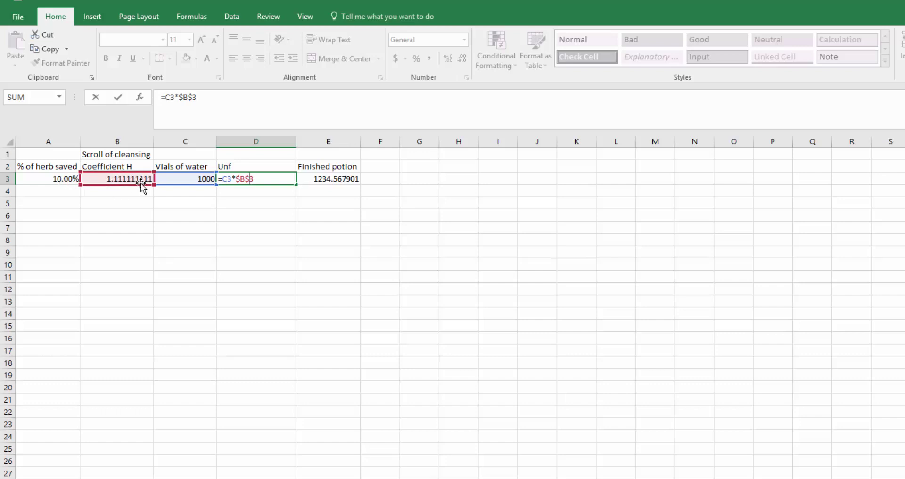
key("Return")
left_click(283, 182)
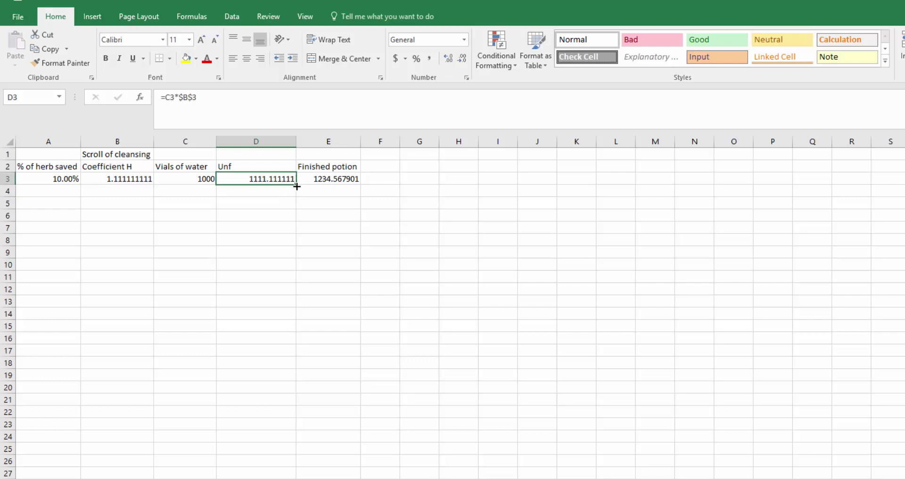
left_click_drag(294, 182, 714, 184)
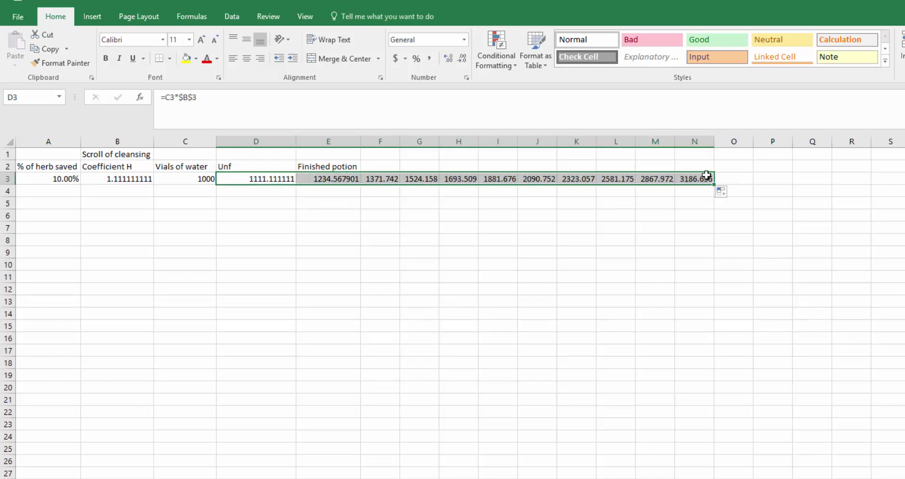
Step: Add the heading "Combination 1" in F2 and fit column F to its contents
left_click(382, 167)
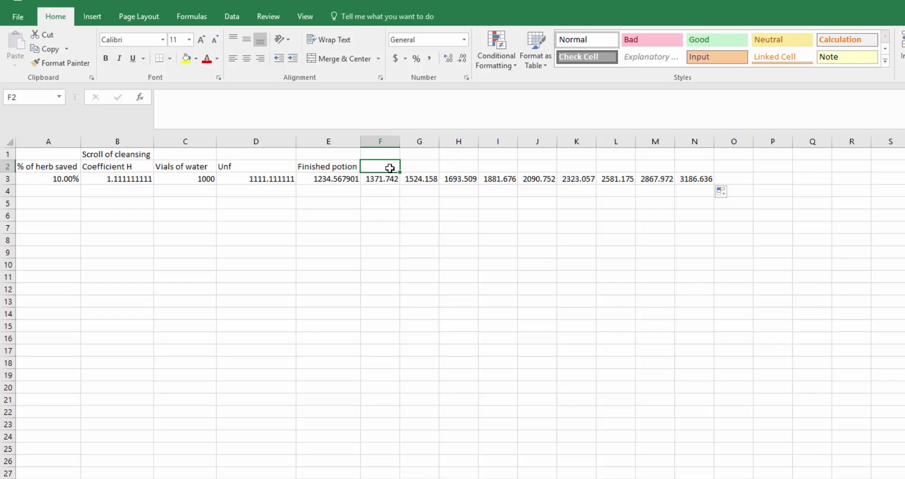
type("Combinatio")
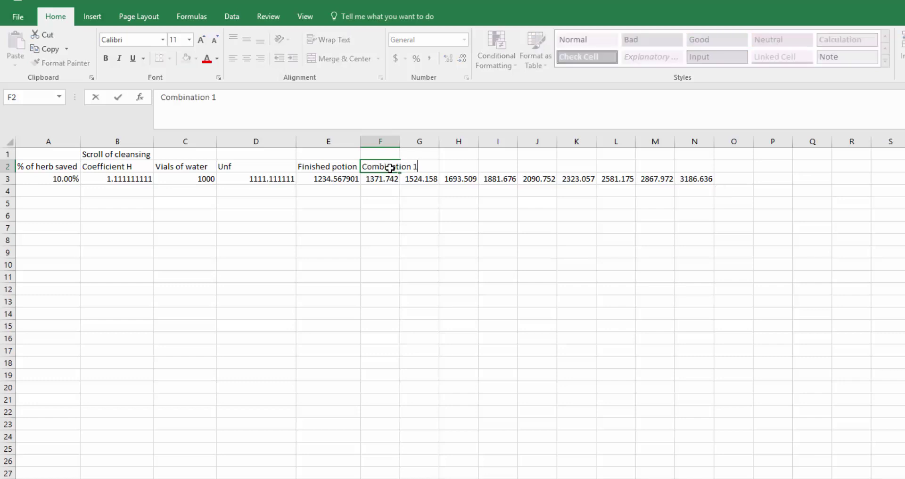
type("n 1")
key("Return")
double_click(400, 141)
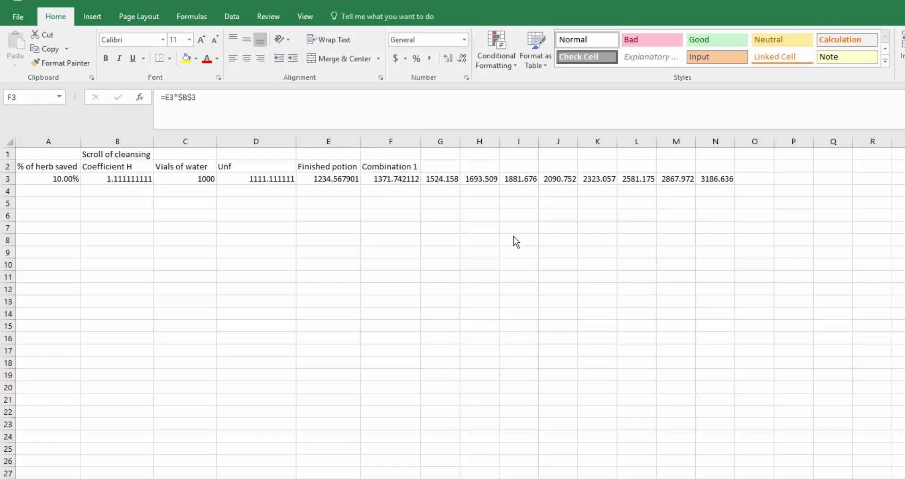
left_click(356, 166)
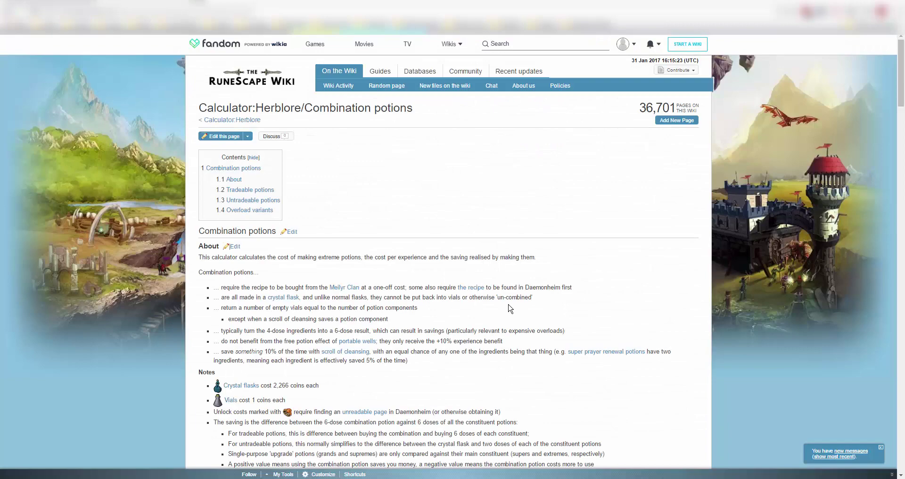
Step: Switch to the RuneScape Wiki's combination potions calculator, examine its potion tables, and open the Supreme overload salve page in a new tab
scroll(508, 309, "down", 8)
scroll(322, 234, "up", 1)
scroll(322, 234, "down", 2)
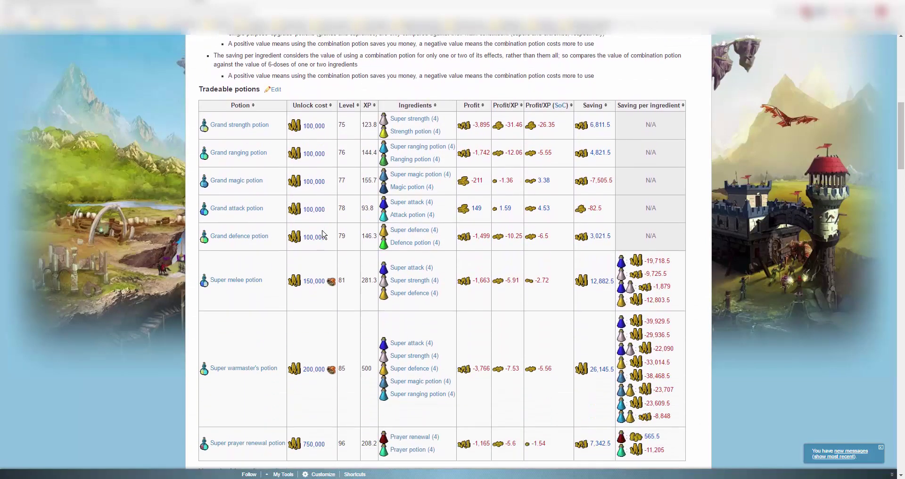
scroll(323, 235, "down", 10)
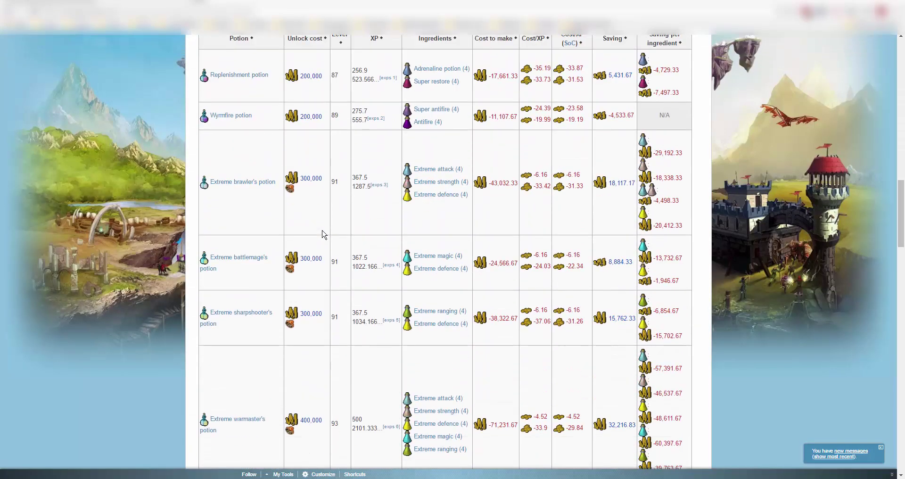
scroll(323, 235, "down", 15)
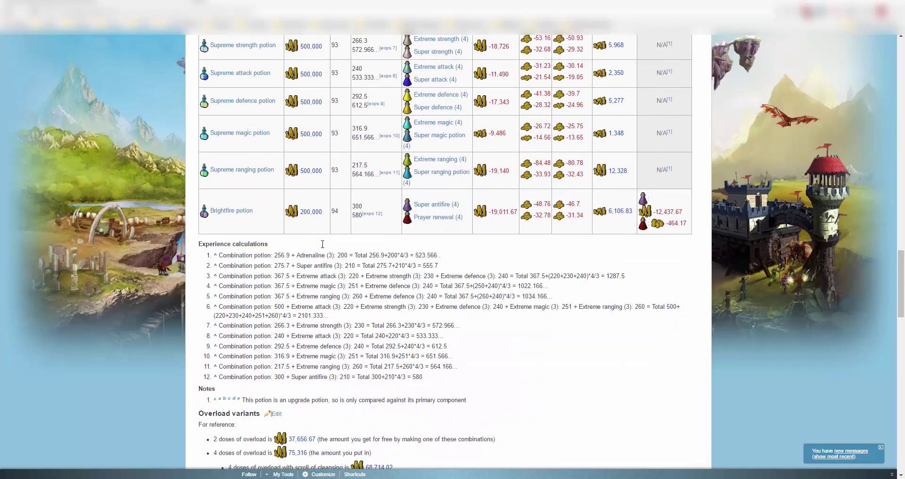
scroll(322, 244, "down", 14)
scroll(320, 247, "up", 1)
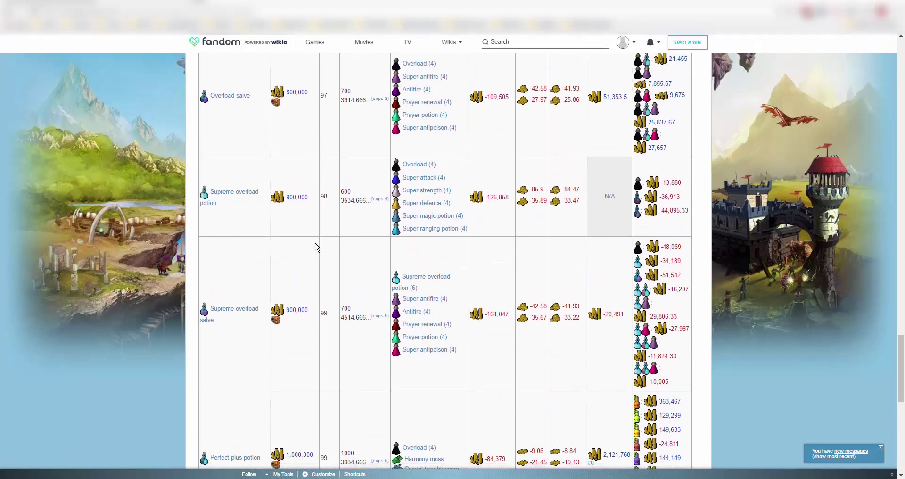
scroll(315, 247, "down", 3)
right_click(228, 171)
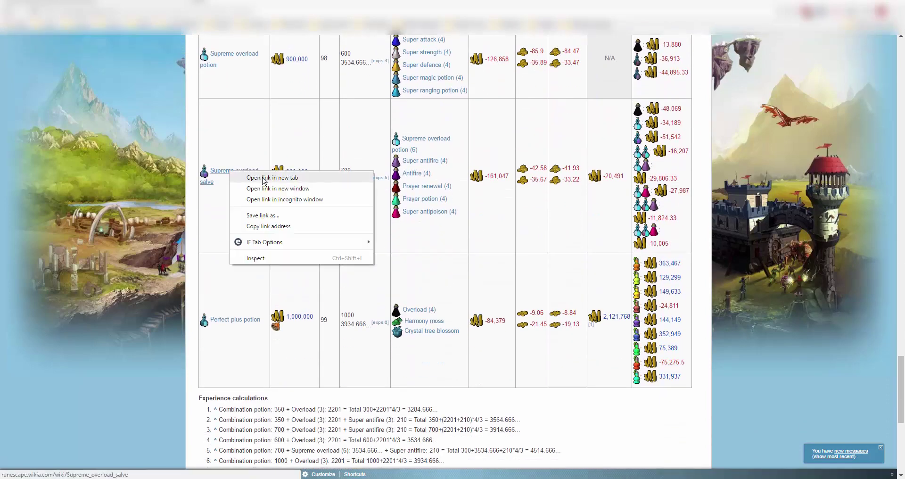
left_click(250, 176)
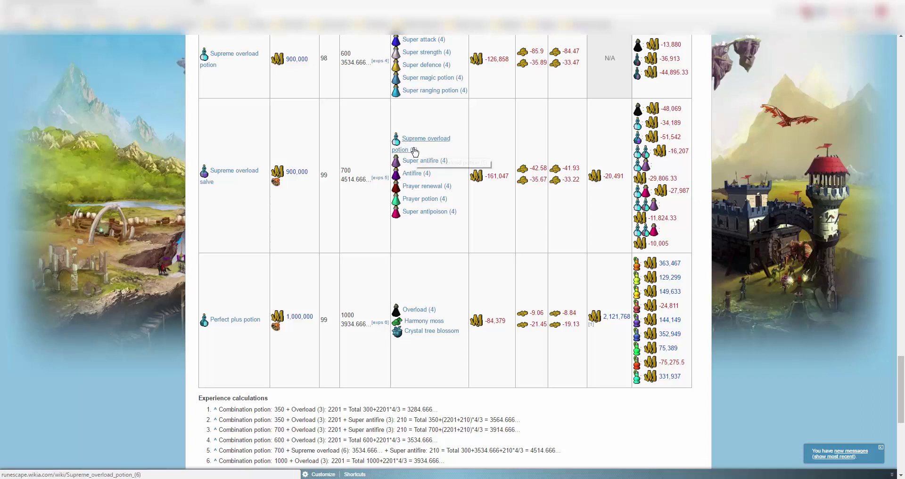
Step: Examine the ingredients of the Supreme overload potion and open the Overload (4) ingredient page
scroll(406, 170, "up", 4)
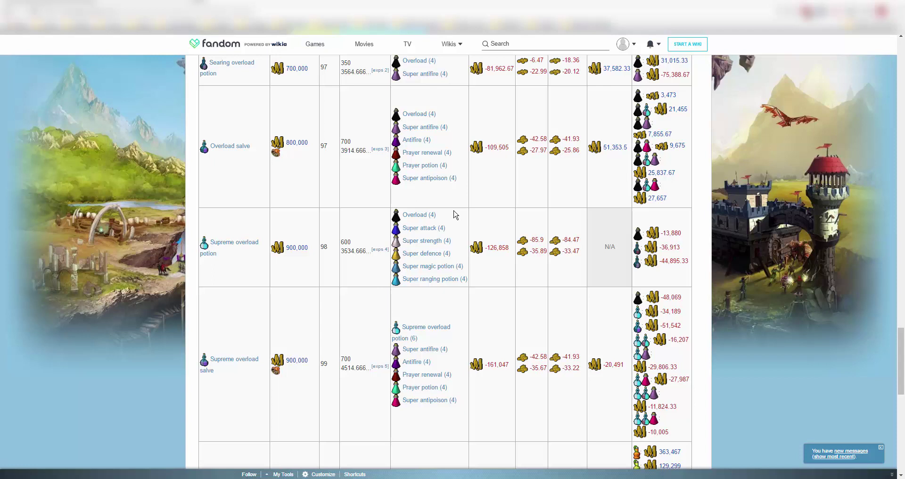
left_click_drag(452, 219, 390, 218)
left_click(414, 218)
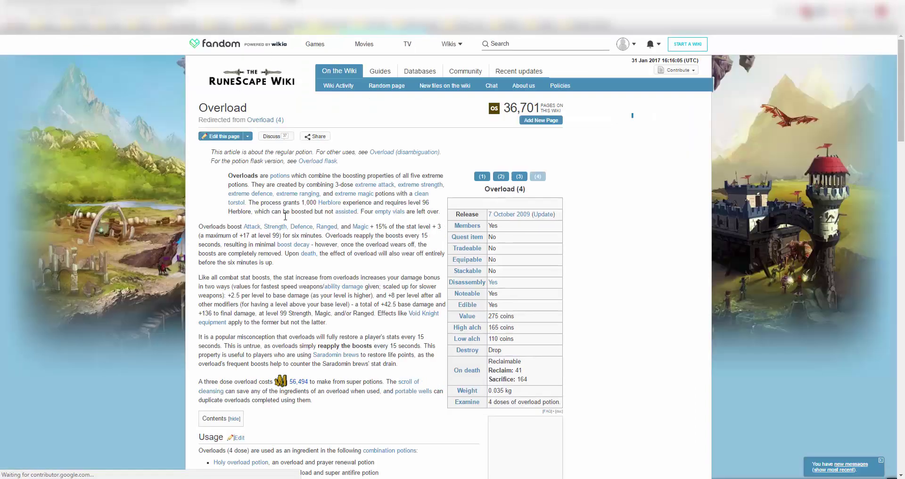
Step: Examine the creation materials of Overload (3) and open the Extreme attack (3) ingredient page in a new tab
scroll(193, 253, "down", 3)
scroll(193, 253, "down", 10)
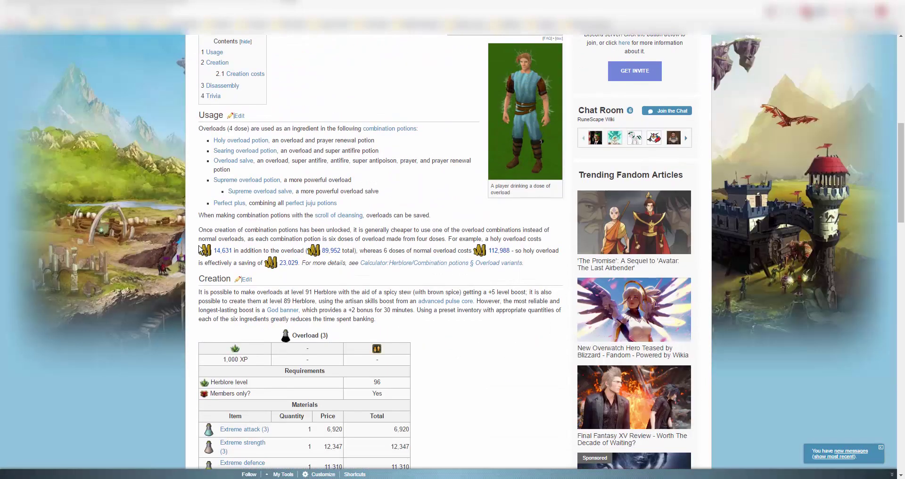
scroll(213, 244, "up", 1)
scroll(213, 244, "up", 2)
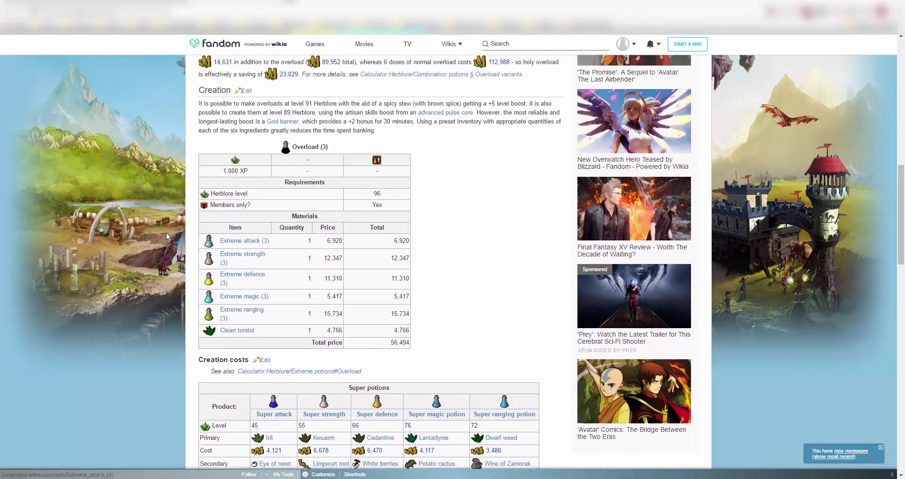
right_click(234, 241)
left_click(259, 254)
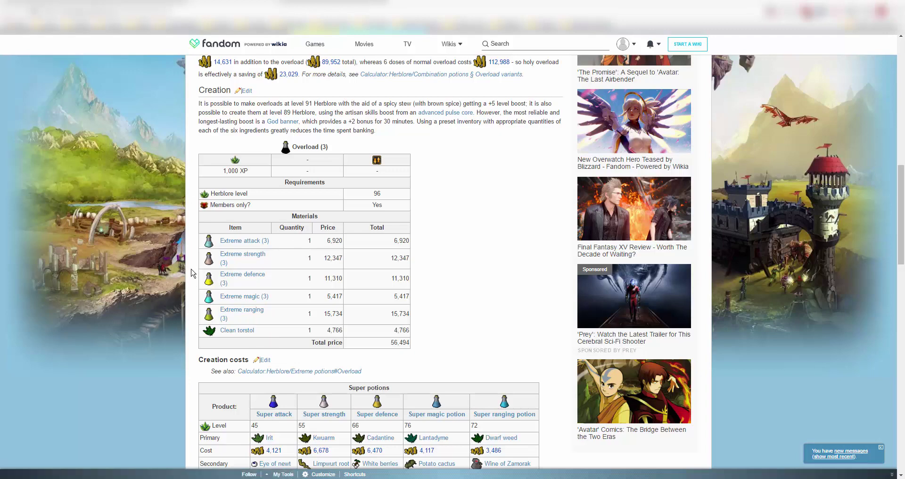
Step: Open the Extreme attack (3) page, examine its creation materials, and open the Super attack (3) ingredient page in a new tab
left_click(240, 240)
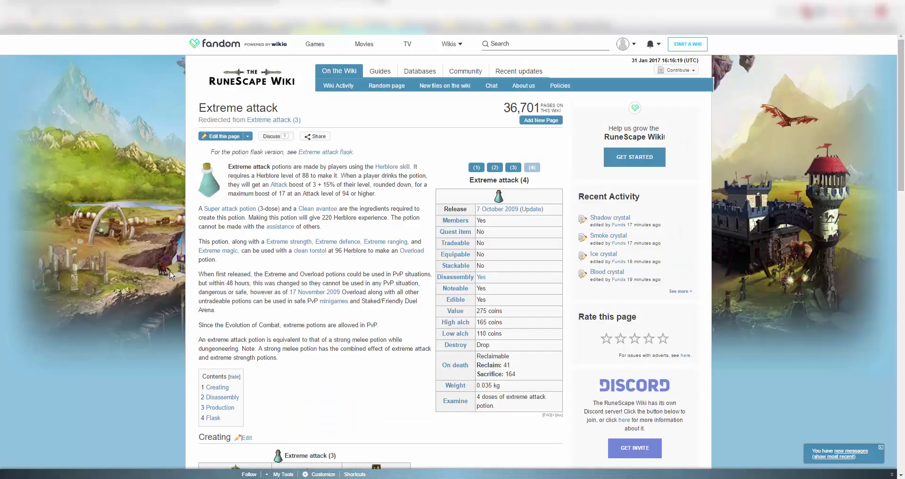
scroll(171, 276, "down", 8)
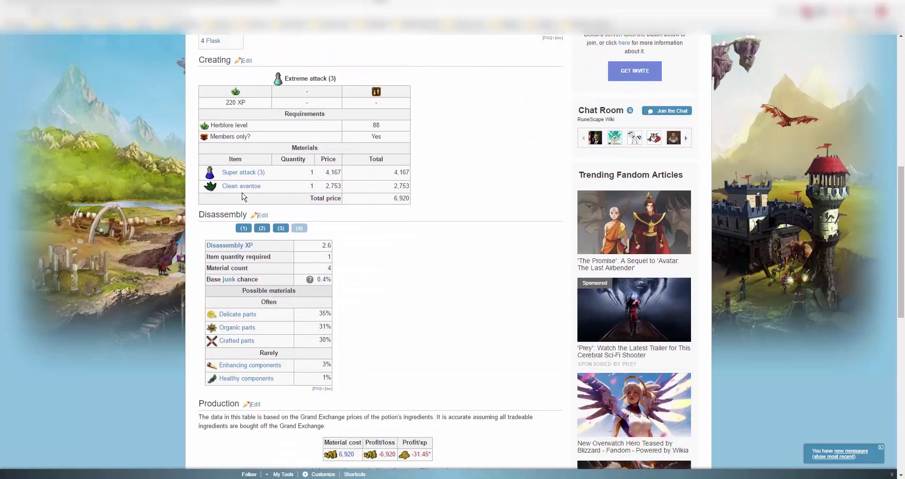
right_click(252, 173)
left_click(267, 181)
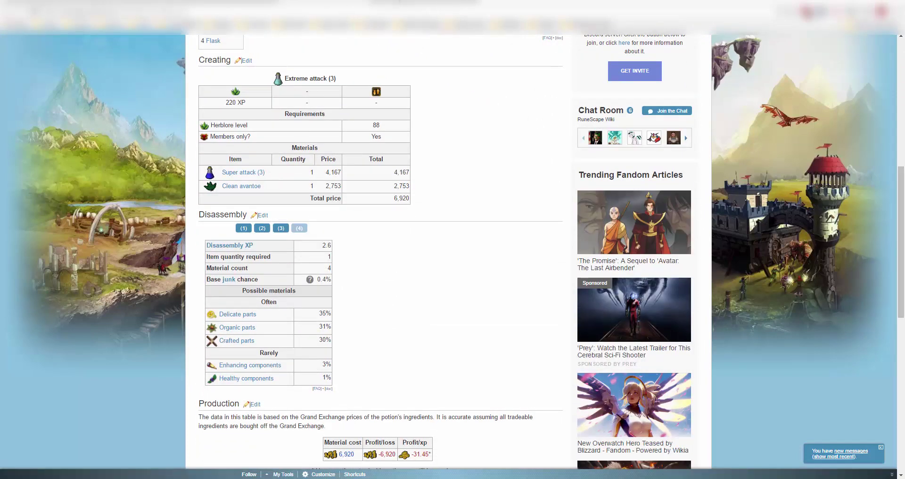
key("ctrl+Tab")
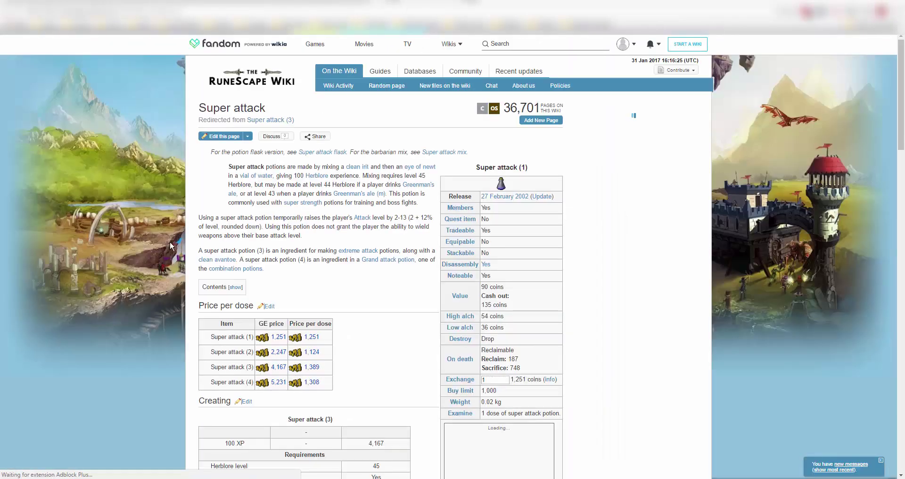
Step: Examine the creation materials of Super attack (3) and open the Irit potion (unf) ingredient page in a new tab
scroll(179, 233, "down", 3)
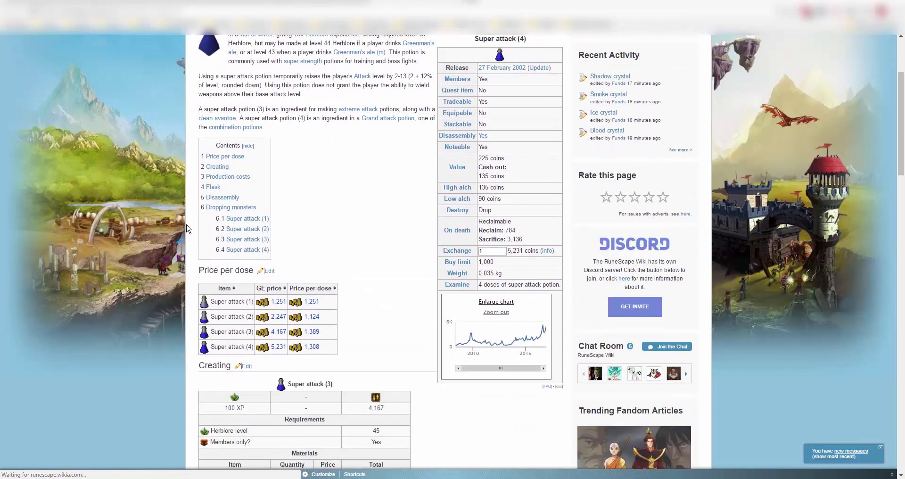
scroll(186, 229, "up", 3)
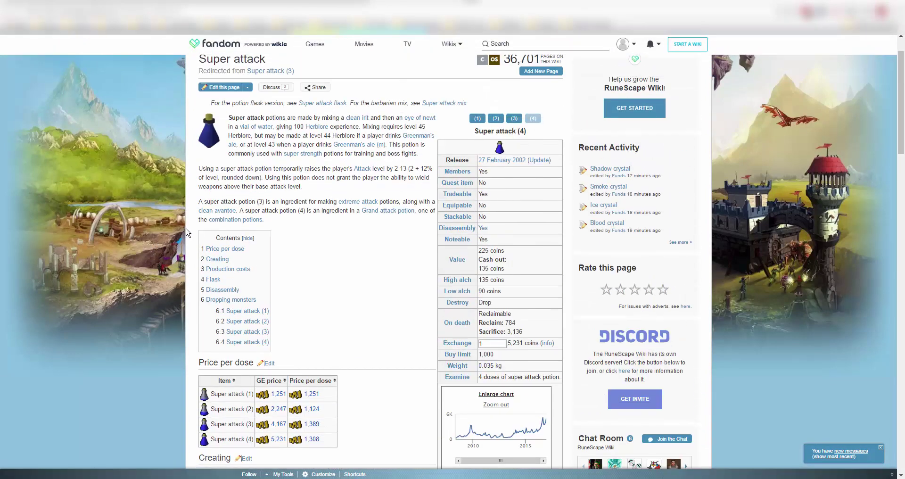
scroll(186, 231, "down", 10)
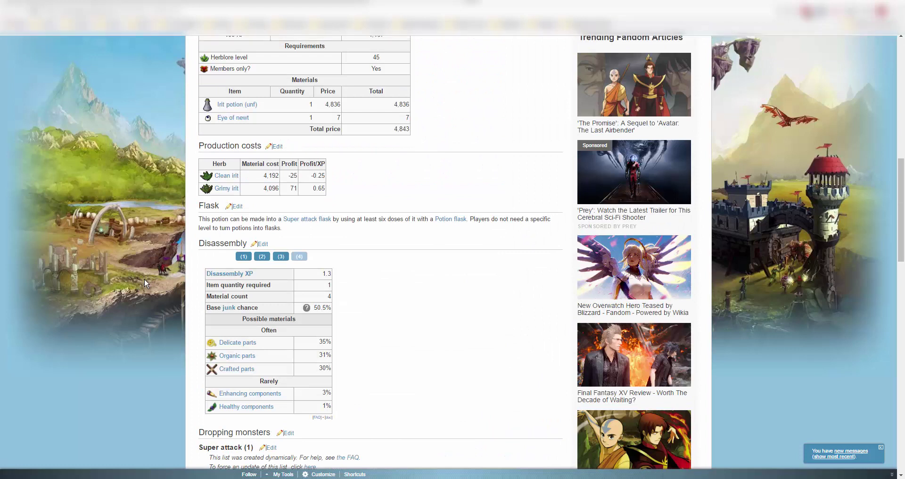
scroll(143, 278, "up", 1)
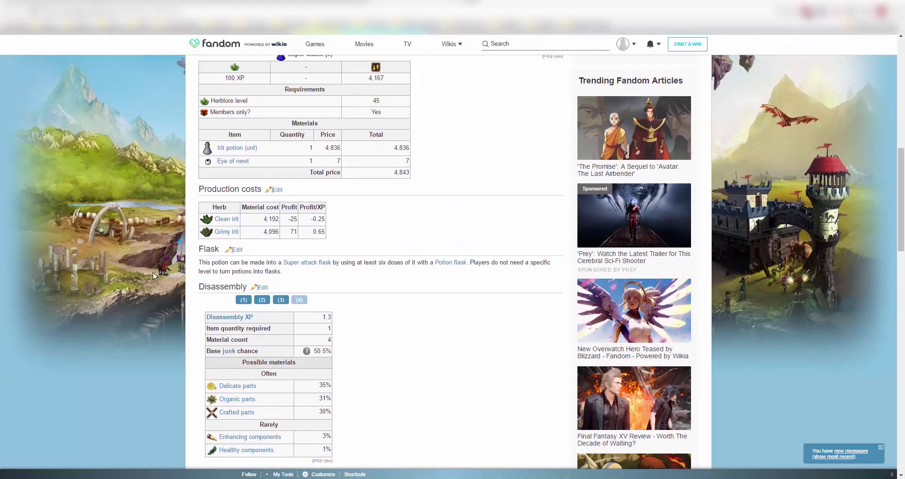
scroll(153, 271, "up", 1)
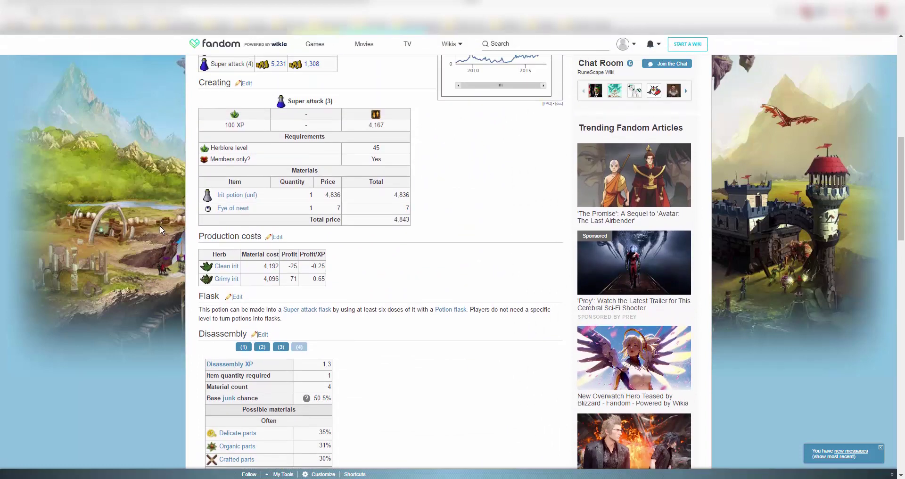
right_click(237, 201)
left_click(262, 204)
scroll(231, 337, "up", 3)
right_click(230, 337)
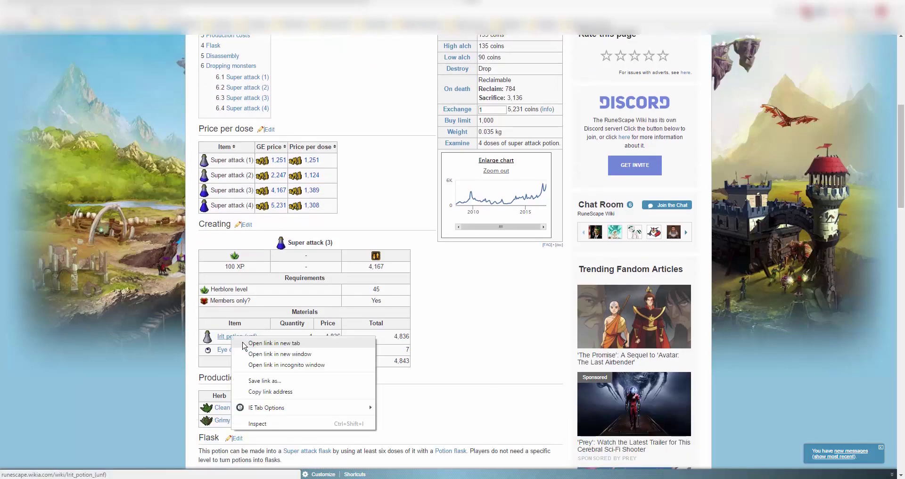
left_click(246, 344)
Step: Switch to the Irit potion (unf) page and examine its creation materials
key("ctrl+Tab")
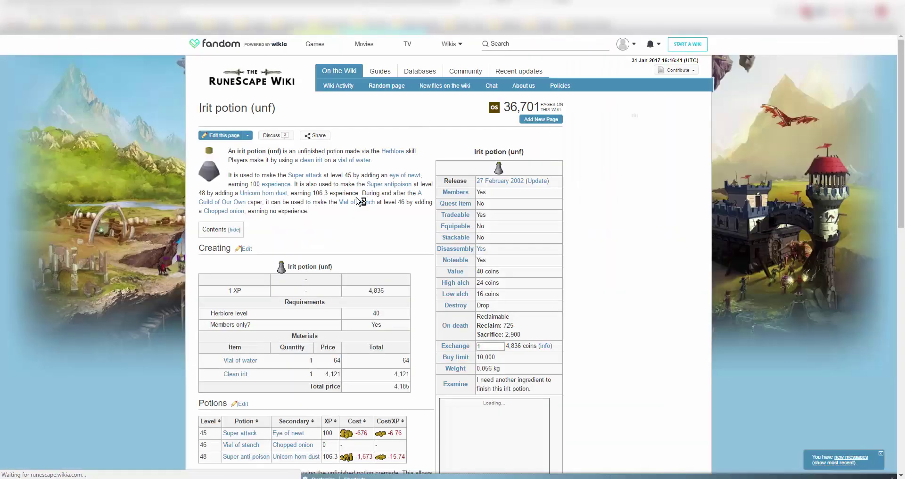
scroll(284, 293, "down", 3)
scroll(285, 293, "down", 1)
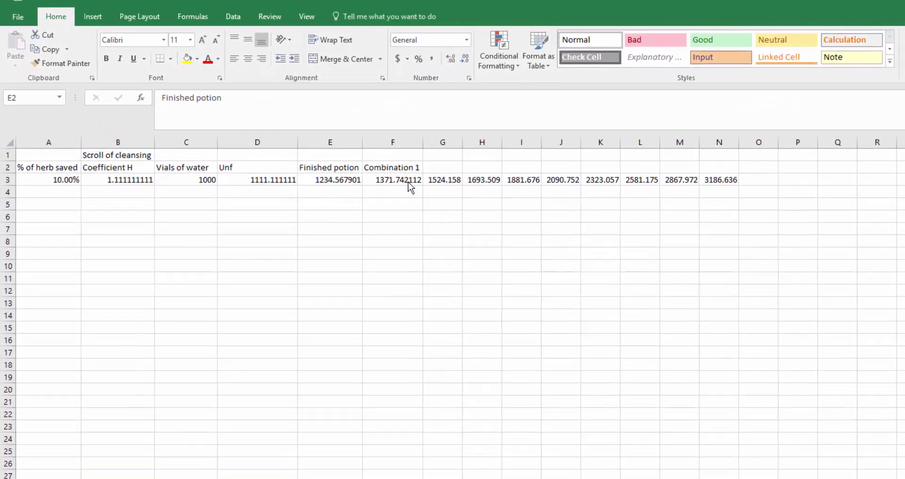
Step: In the Excel sheet, change the heading in D2 to "Unf irit"
left_click(302, 137)
left_click(367, 175)
left_click(264, 173)
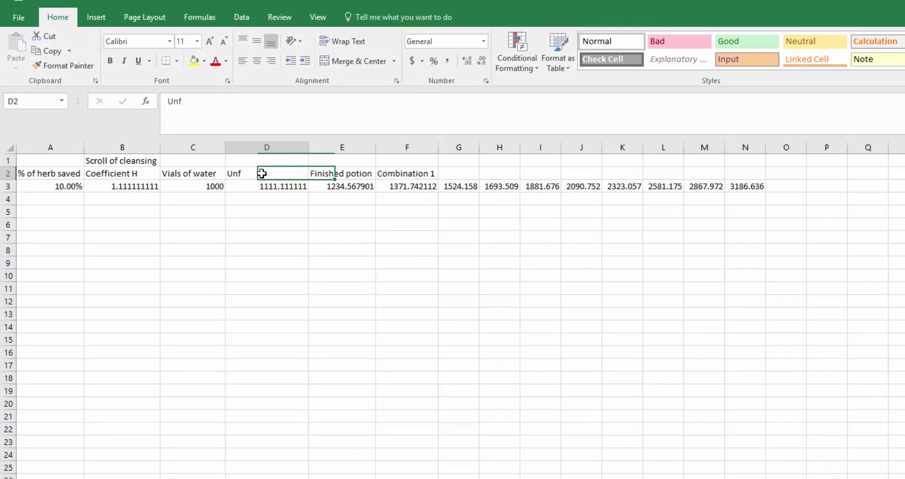
left_click(187, 174)
left_click(186, 185)
left_click(251, 174)
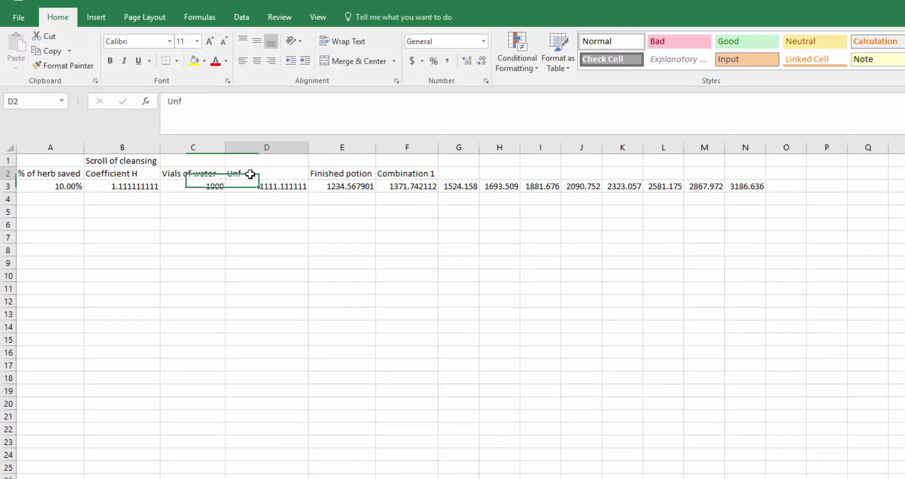
double_click(252, 174)
left_click_drag(252, 174, 167, 168)
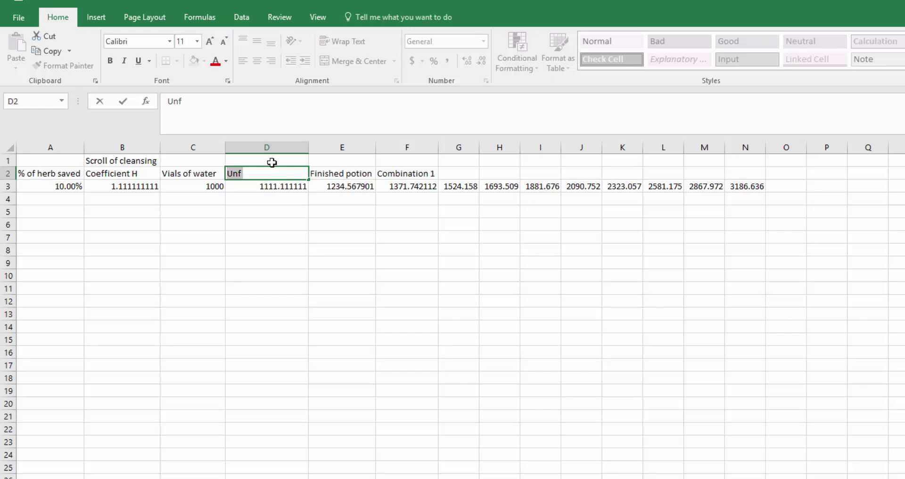
key("End")
type("irit")
key("Return")
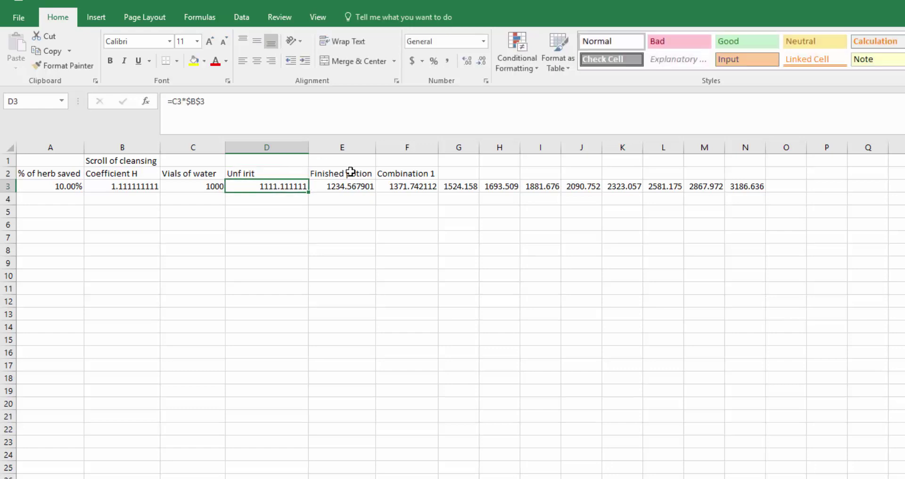
Step: Replace the heading in E2 with "Super attack"
left_click(350, 172)
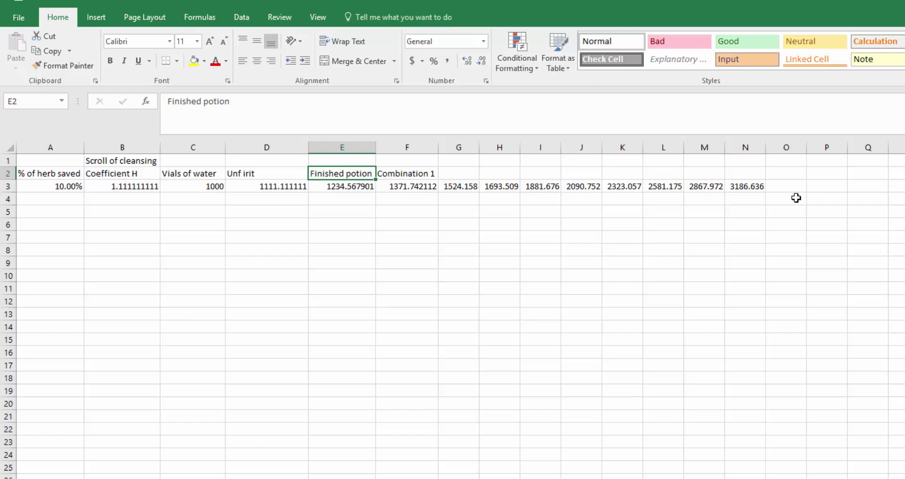
type("At")
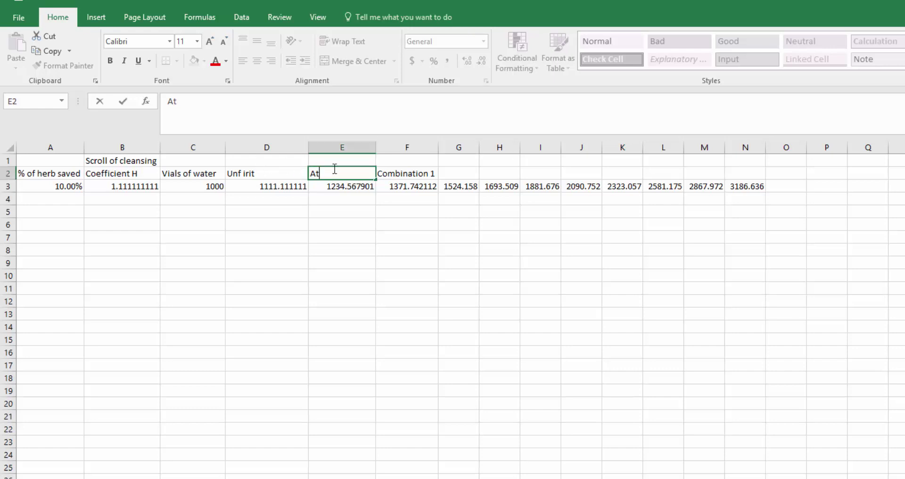
key("BackSpace")
type("Super attack")
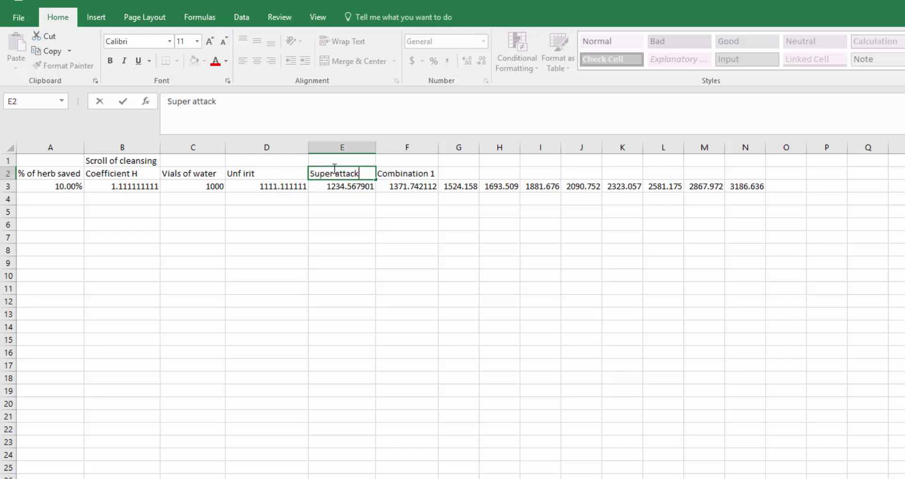
key("Return")
Step: Replace the heading in F2 with "Extreme attack"
key("Up")
key("Right")
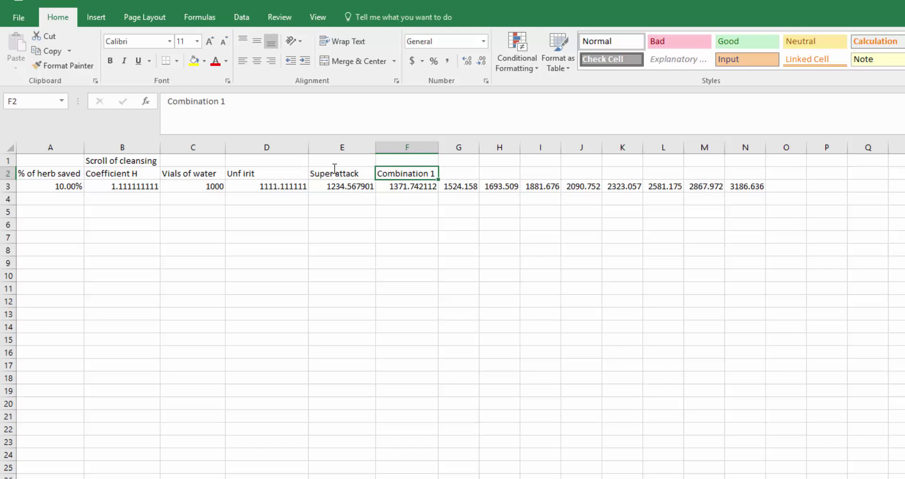
type("Extreme")
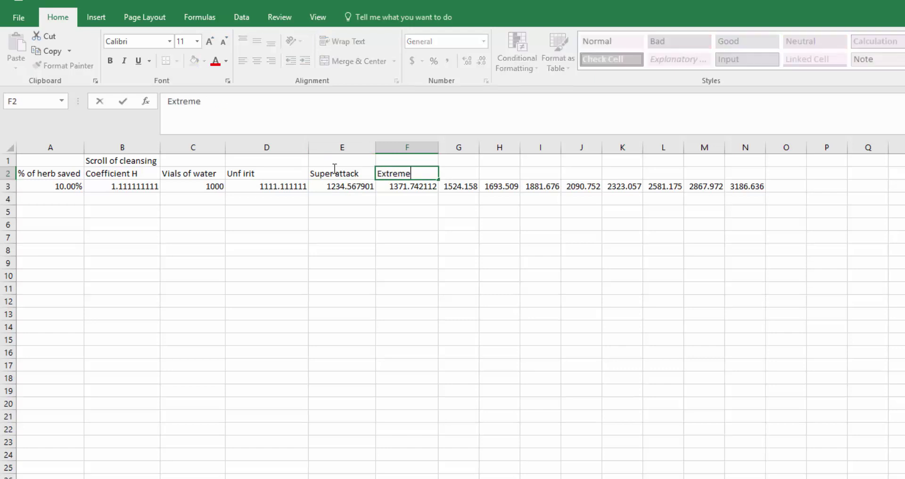
type(" attack")
key("Tab")
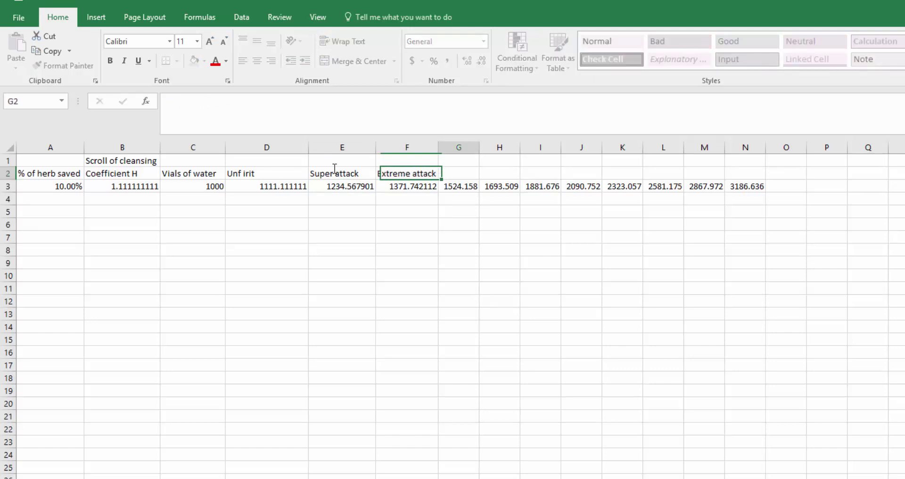
Step: Add the heading "Overload (3)" in G2 and fit column G to its contents
type("Overload (3")
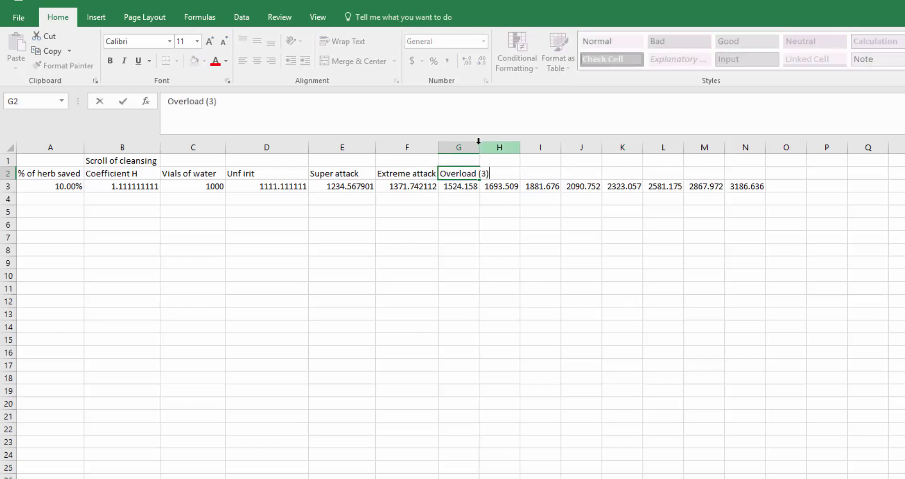
left_click(474, 147)
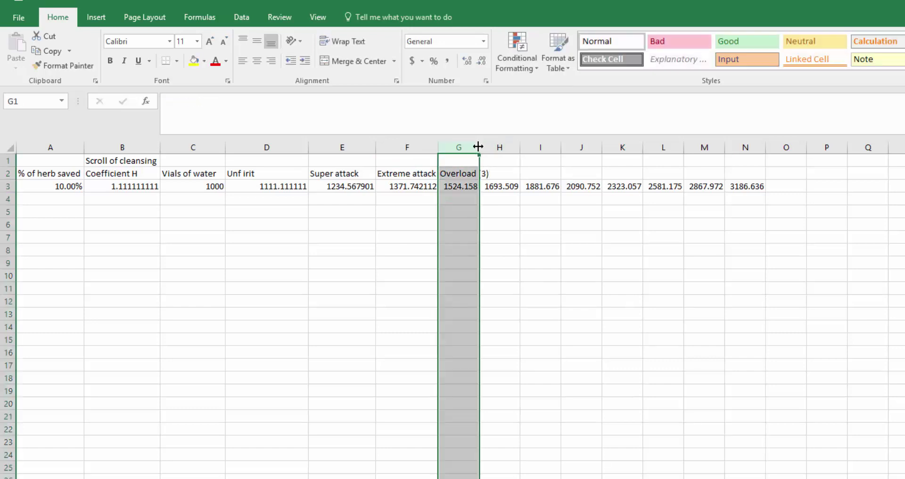
double_click(478, 147)
Step: Insert a blank column H directly after the Overload (3) column
left_click(512, 185)
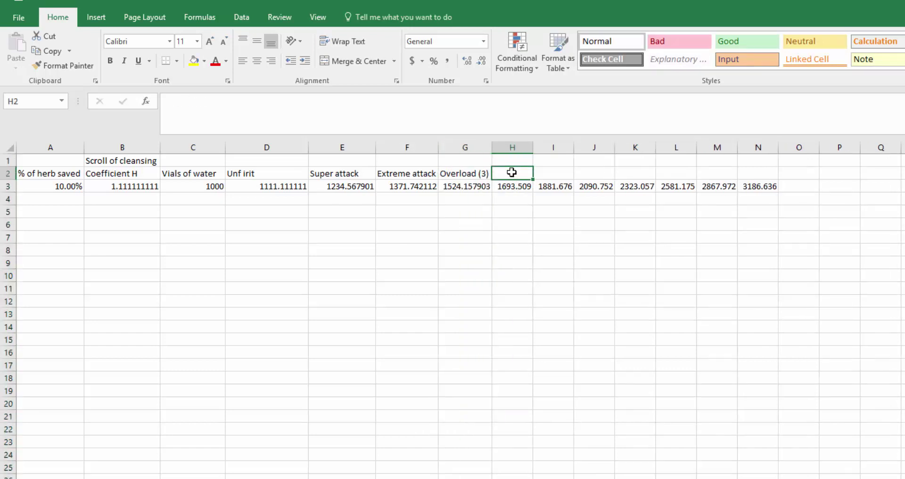
left_click(473, 176)
left_click(473, 186)
left_click(508, 187)
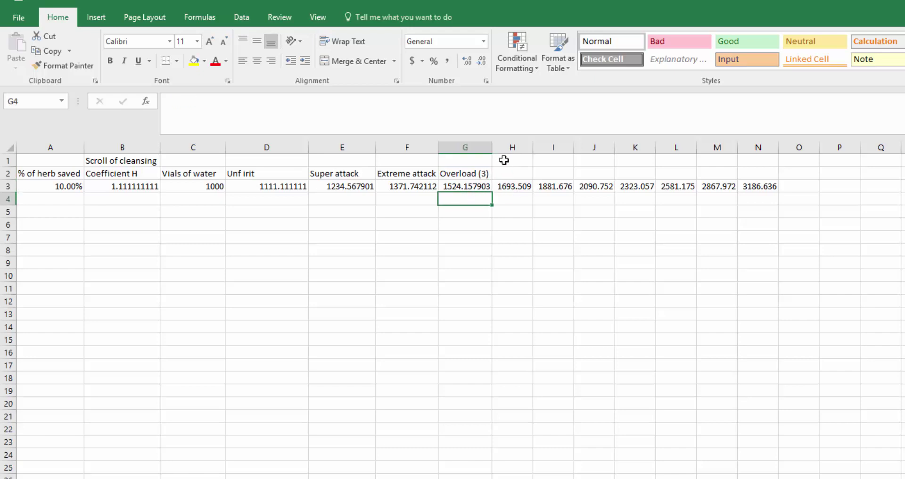
left_click(507, 146)
right_click(507, 145)
left_click(538, 236)
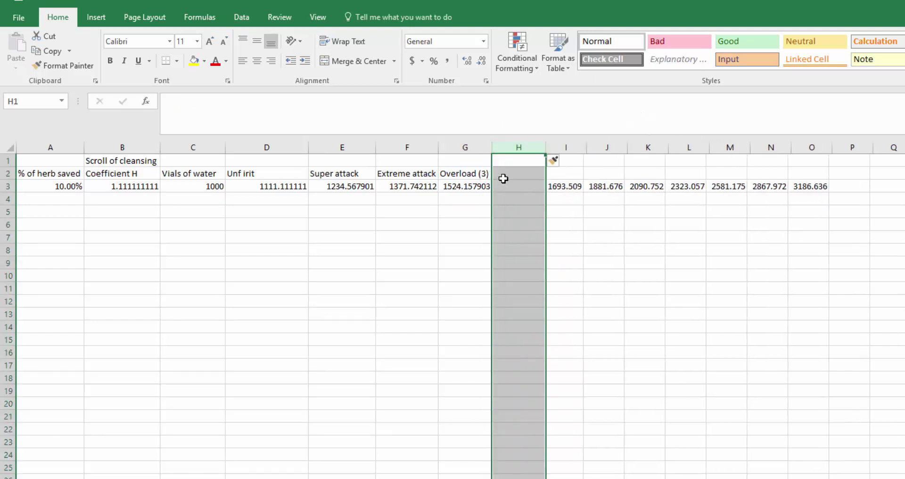
Step: Enter the formula =G3*3/4 in H3 to convert three-dose overloads into four-dose ones
left_click(509, 189)
type("=")
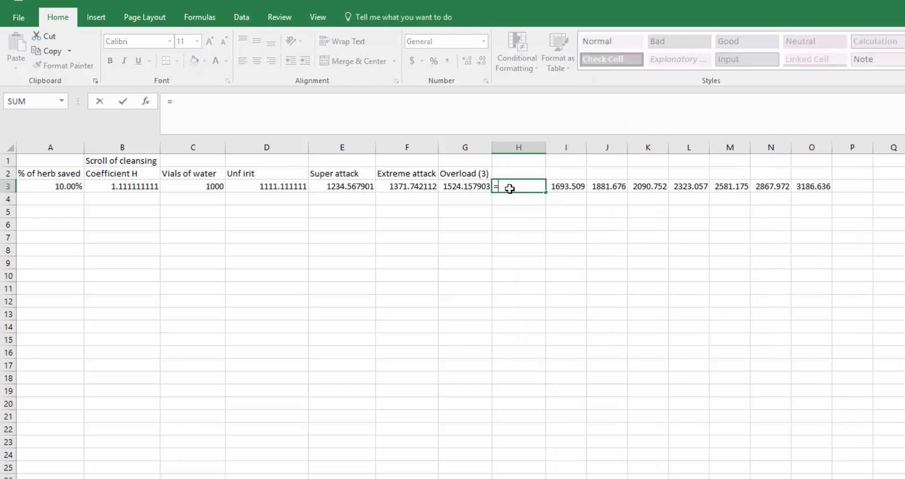
left_click(471, 183)
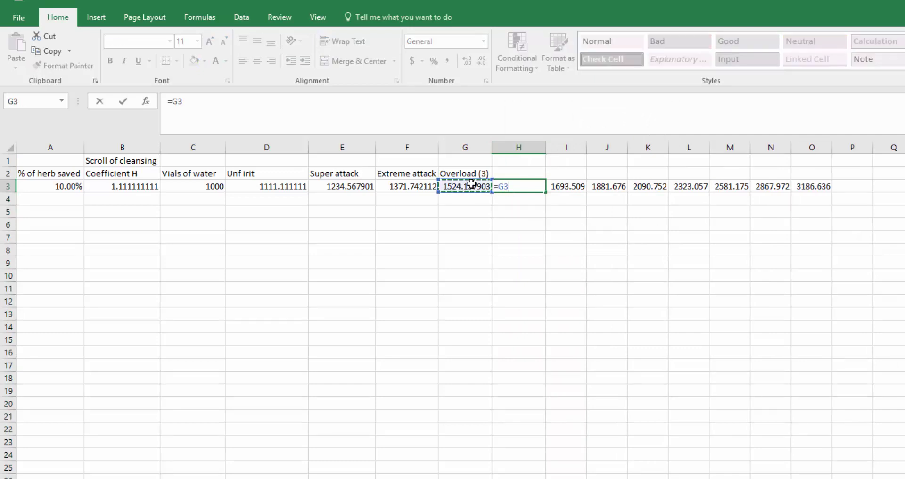
type("*3/4")
key("Return")
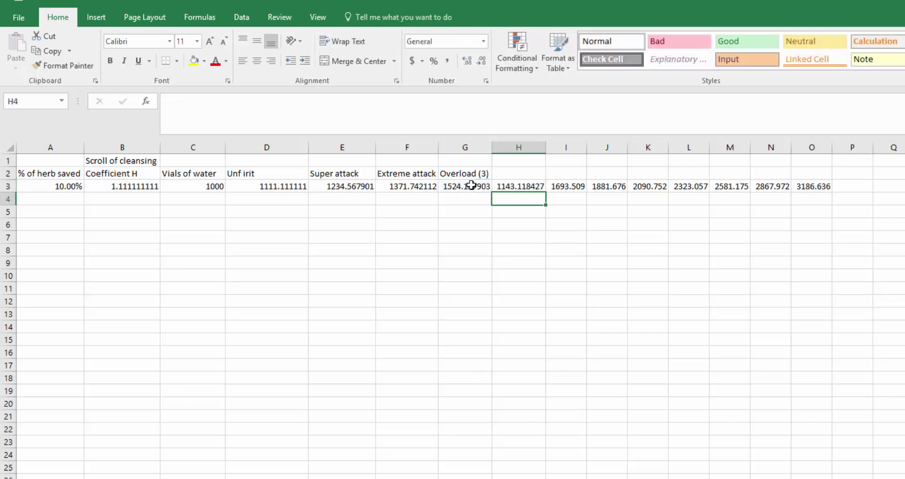
Step: Add the heading "Overload (4)" in H2
left_click(533, 176)
type("Over")
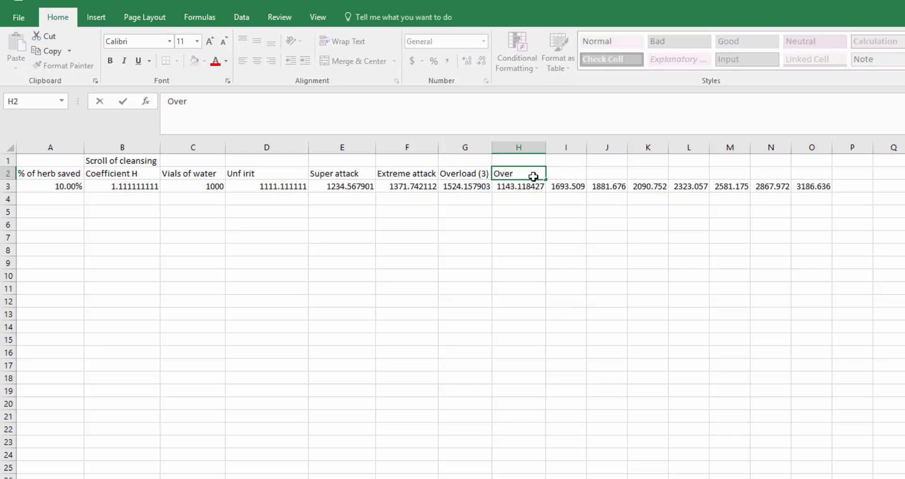
type("load (4)")
key("Return")
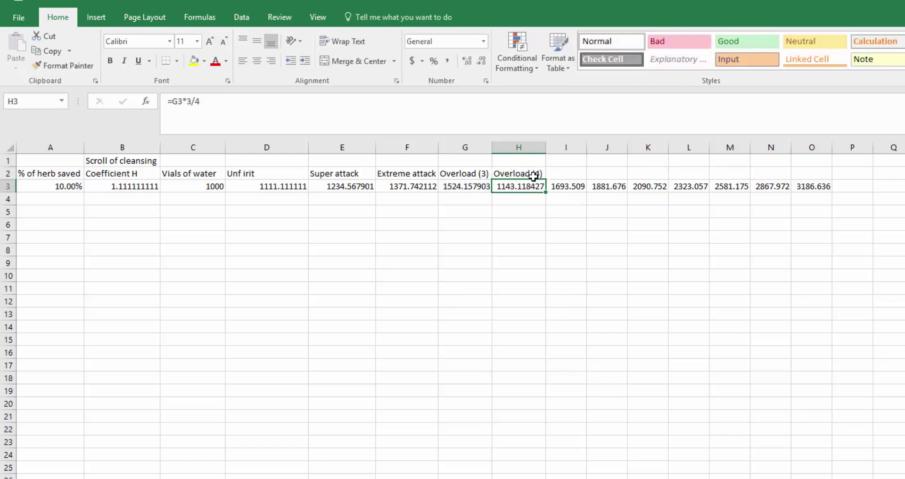
Step: Edit the formula in I3 so it multiplies H3, instead of G3, by the coefficient in $B$3
left_click(563, 187)
double_click(563, 187)
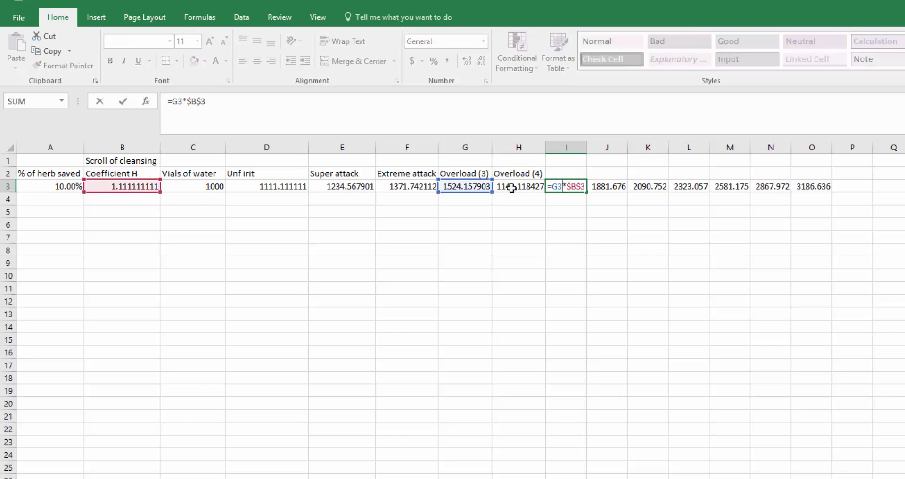
left_click_drag(462, 180, 527, 188)
key("Return")
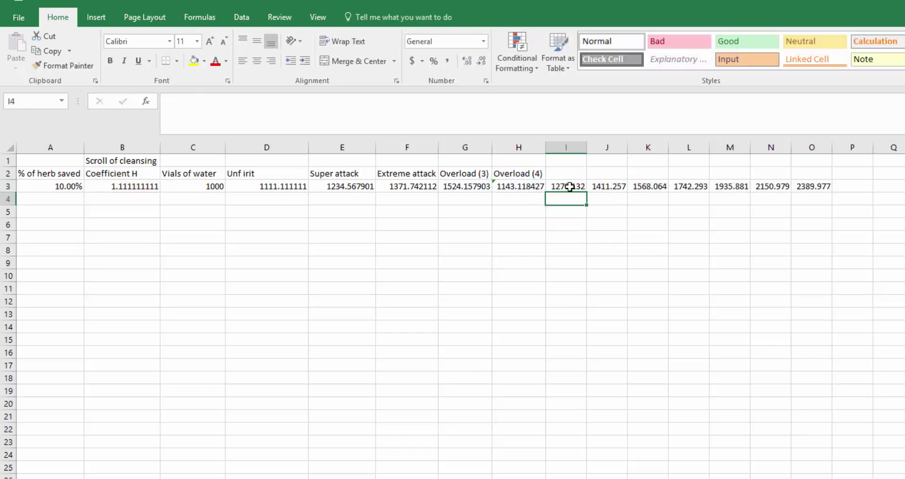
left_click(571, 187)
left_click(517, 186)
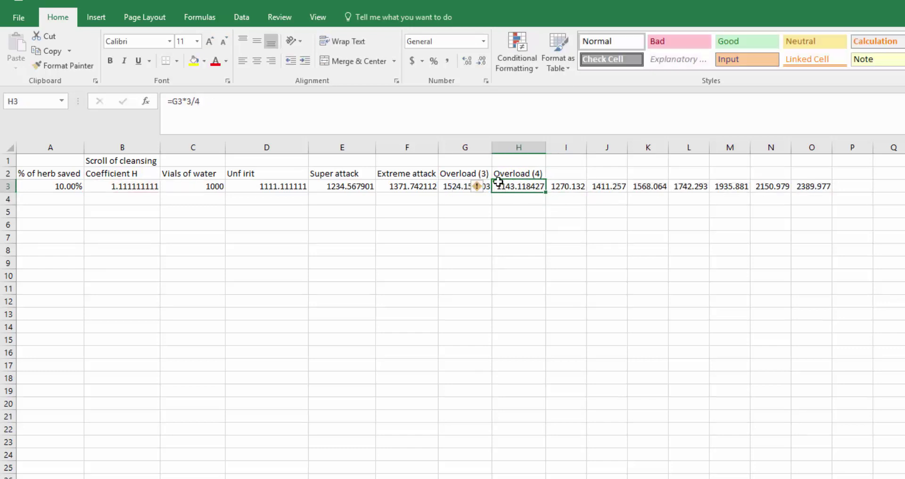
Step: Ignore the inconsistent-formula error flagged on the Overload (4) value in H3
mouse_move(478, 191)
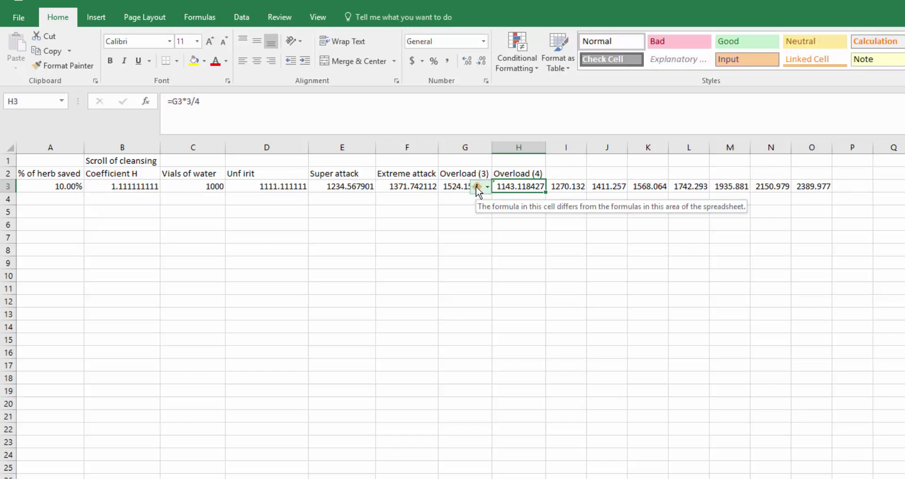
left_click(477, 186)
left_click(522, 248)
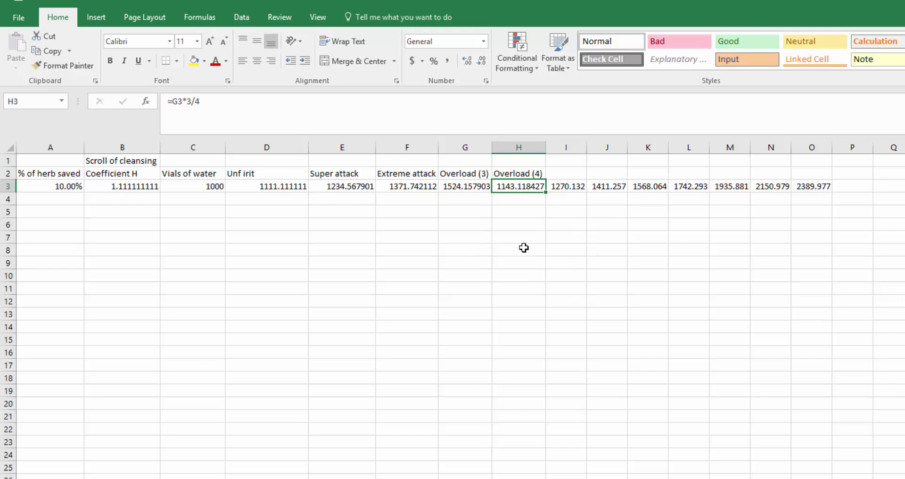
Step: Add the heading "Supreme Overload" in I2 and fit column I to its contents
left_click(571, 186)
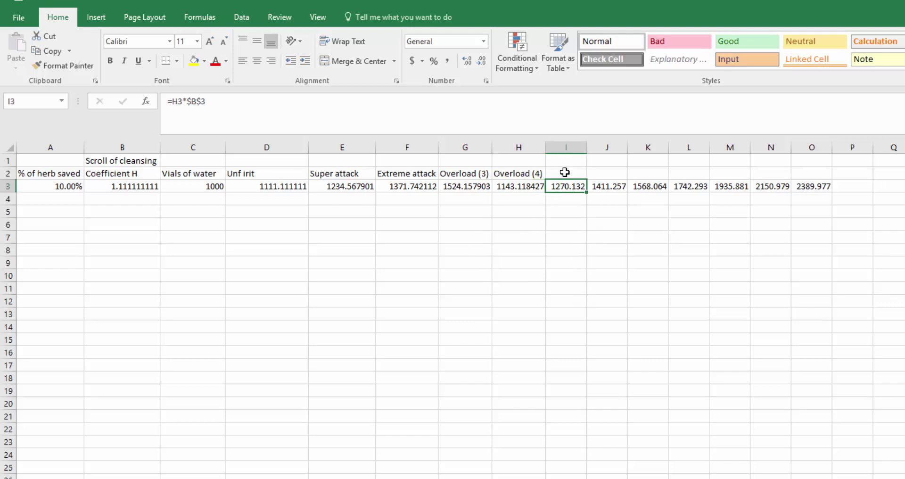
left_click(564, 172)
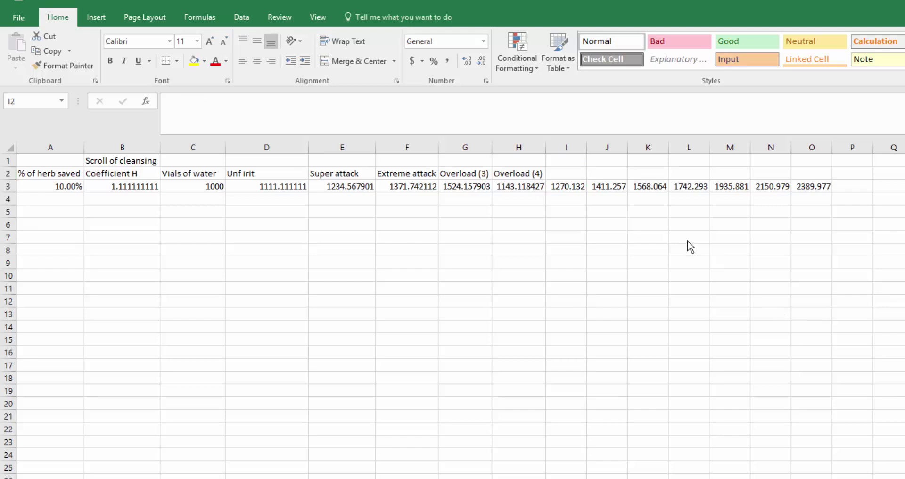
left_click(549, 172)
type("Supr")
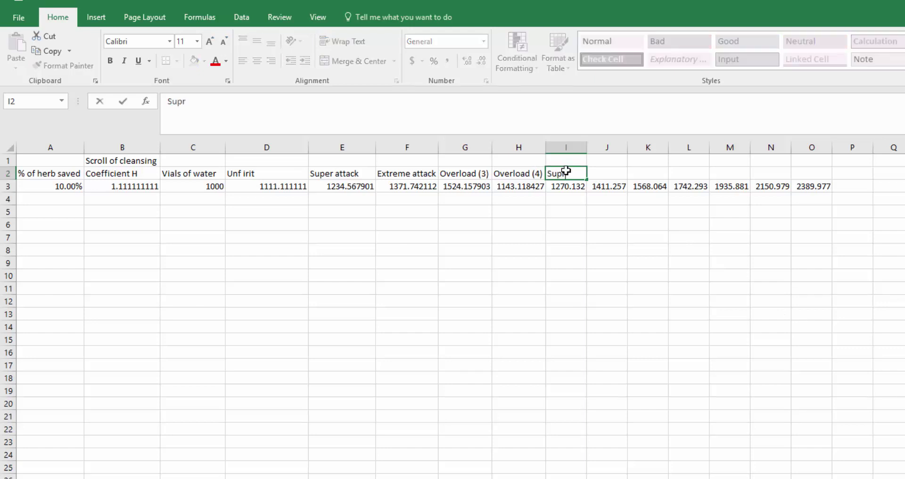
type("eme Overload")
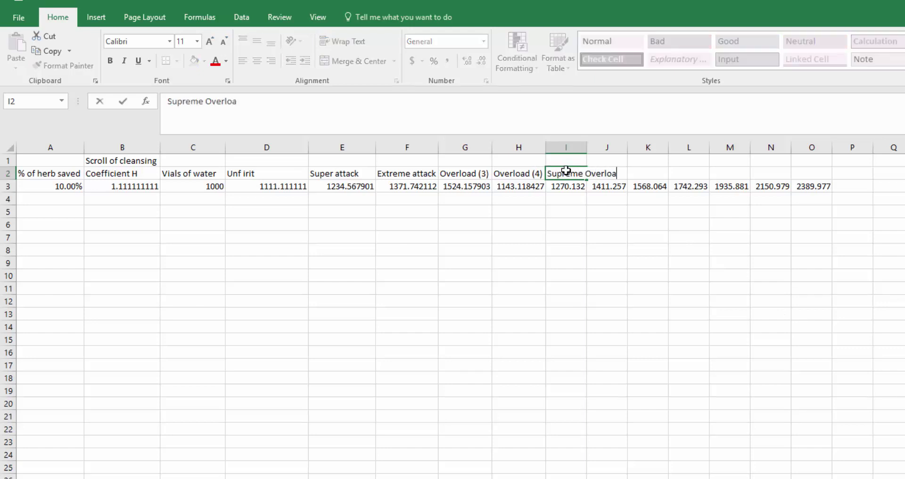
key("Return")
double_click(587, 147)
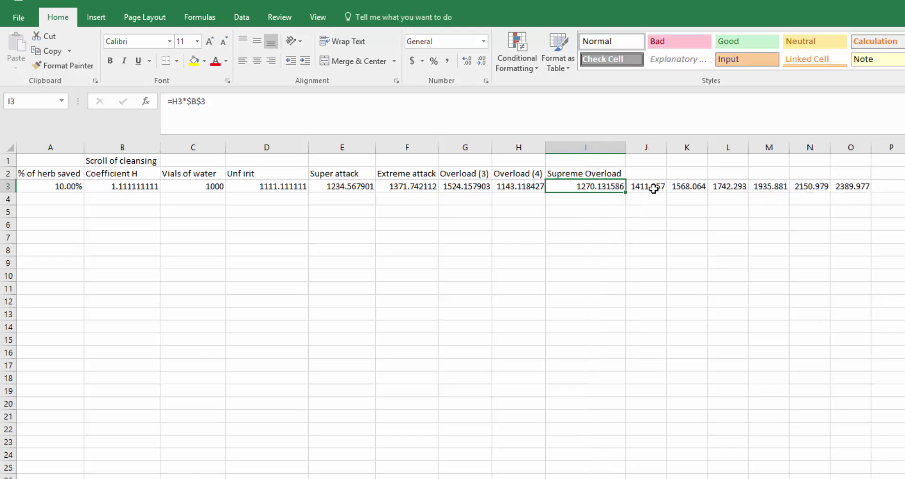
Step: Add the heading "Supreme salve Overload" in J2 and fit column J to its contents
left_click(653, 177)
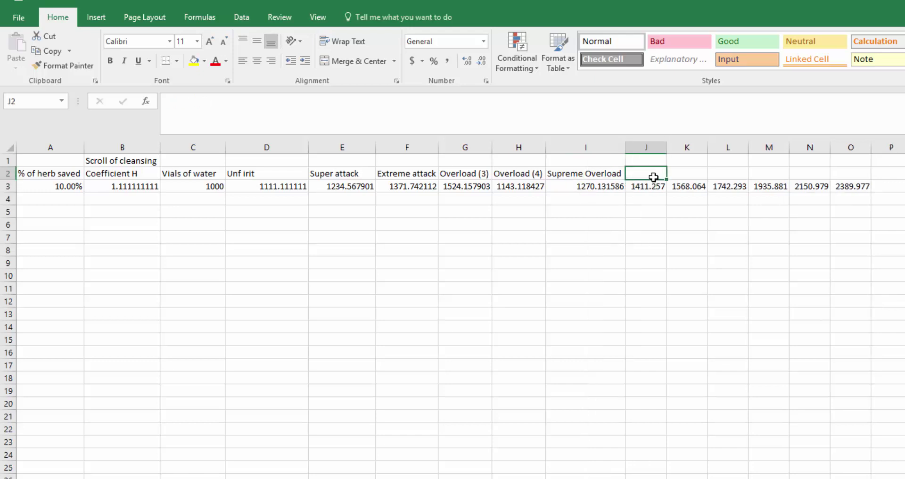
type("Supreme salve")
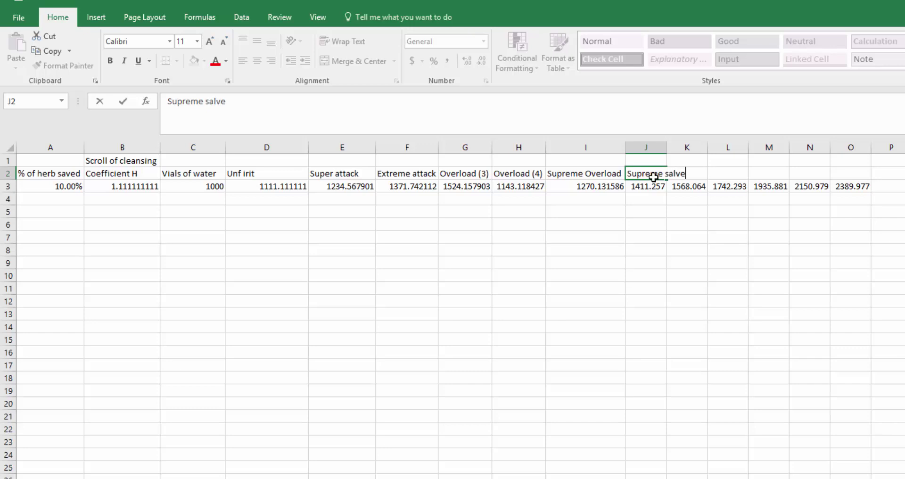
type(" Overload")
key("Return")
left_click(669, 146)
Step: Clear the surplus formula results beyond column J, from K2 across to column O
left_click_drag(669, 146, 895, 212)
left_click(748, 186)
key("ctrl+shift+Right")
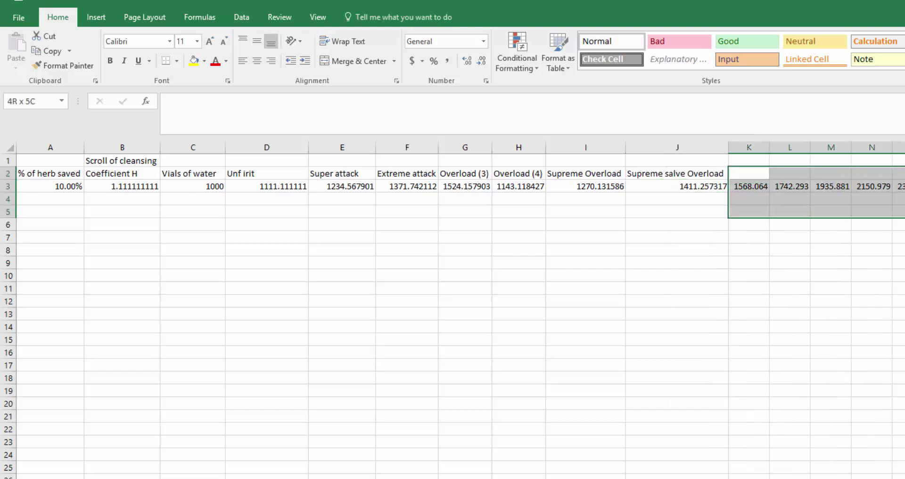
key("Delete")
Step: Review the row 3 entries for herb savings, coefficient, vials of water and the final salve amount
left_click(674, 175)
left_click(674, 186)
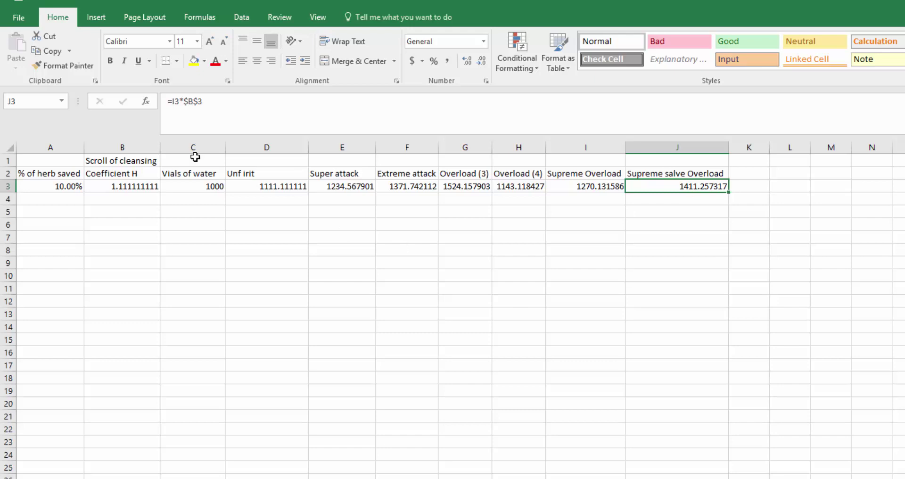
left_click(71, 185)
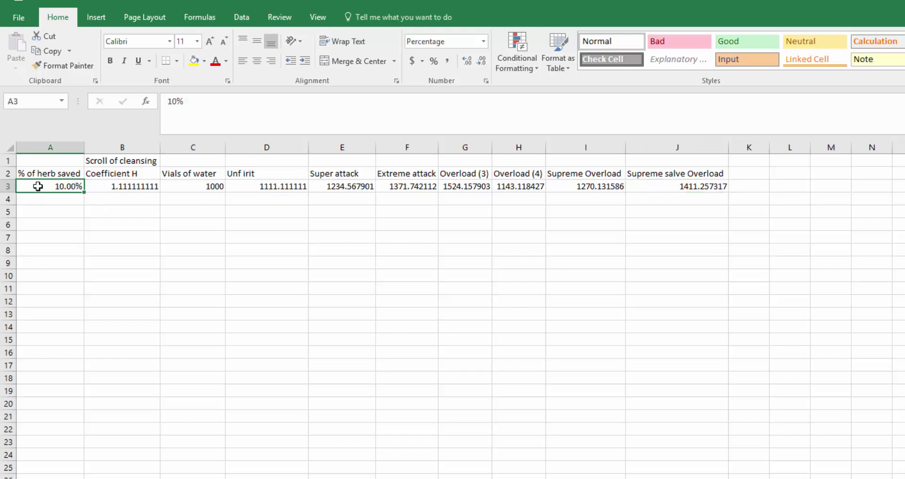
left_click(131, 185)
left_click(196, 186)
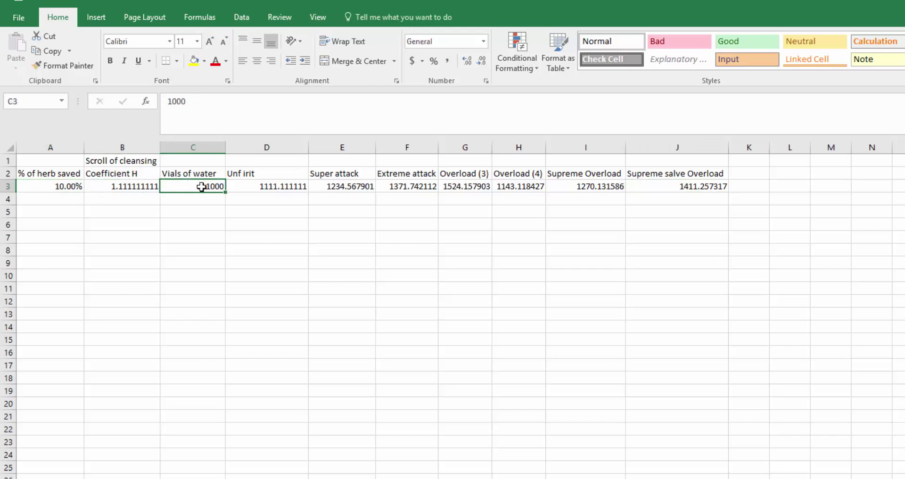
left_click(755, 186)
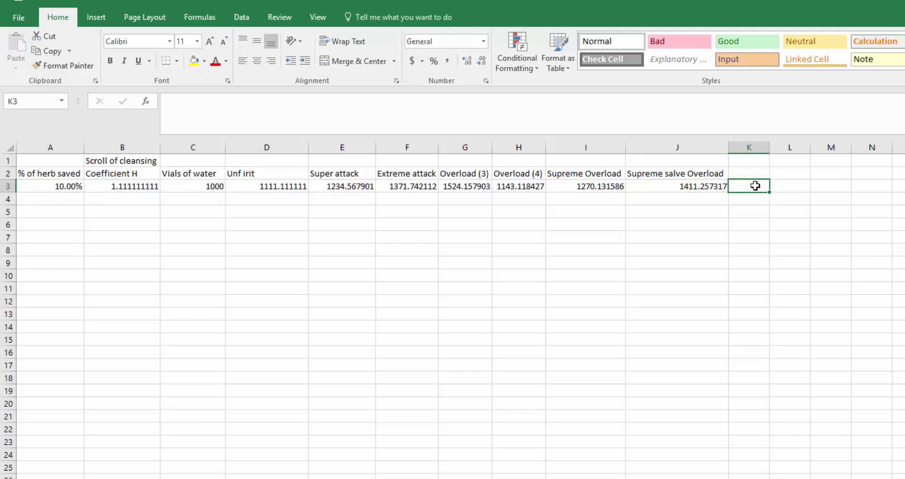
left_click(706, 187)
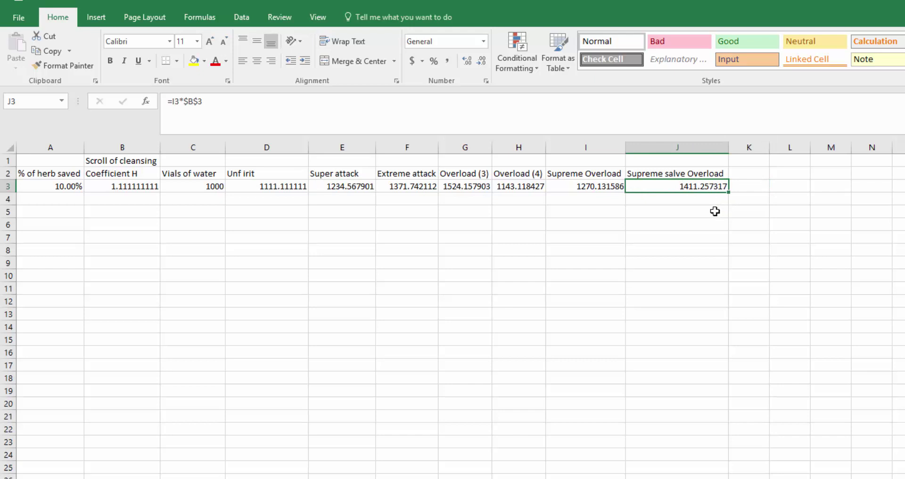
Step: Change the heading in J2 to "Supreme Overload Salves" and refit column J
double_click(666, 173)
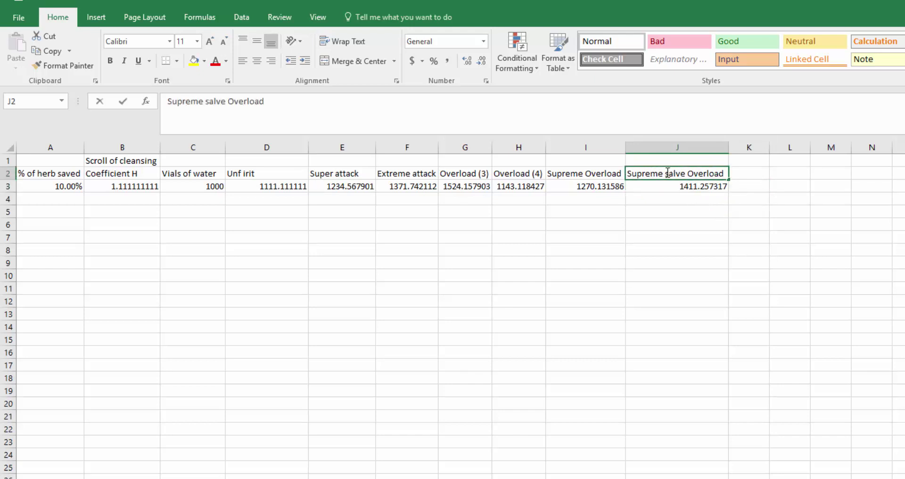
left_click_drag(665, 173, 782, 179)
type("Overload")
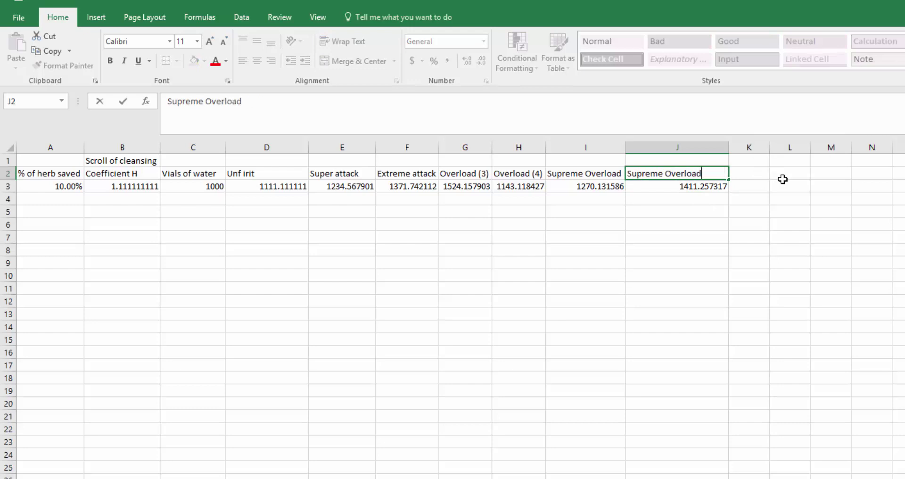
type("ves")
key("Return")
double_click(732, 148)
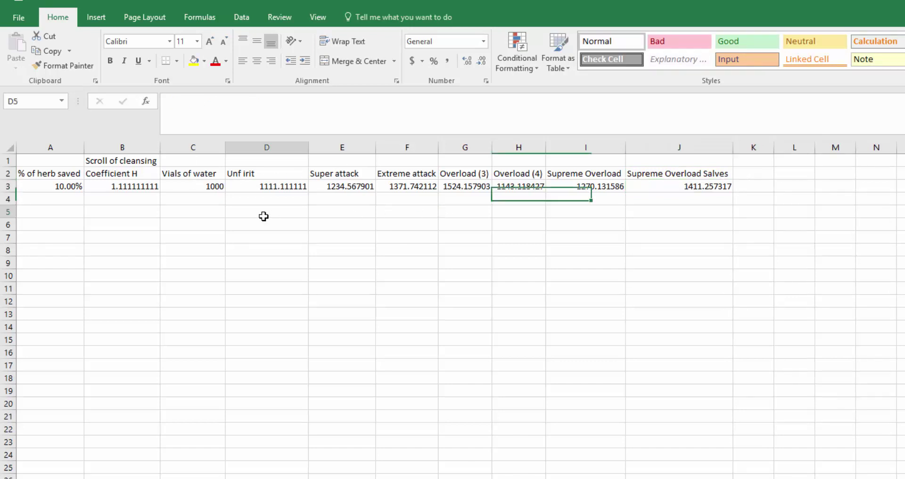
Step: Copy the potion headings and values in A2:J3
left_click(266, 198)
left_click_drag(52, 163, 698, 199)
left_click_drag(61, 172, 689, 185)
key("ctrl+c")
Step: Paste the table at A5, then duplicate that block with its blank row at A8, A11 and A14
left_click(56, 210)
key("ctrl+v")
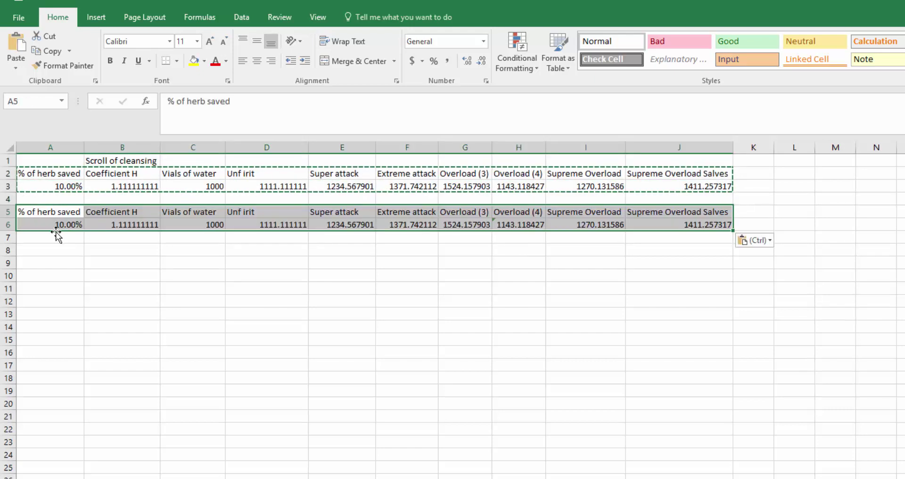
left_click_drag(37, 207, 723, 239)
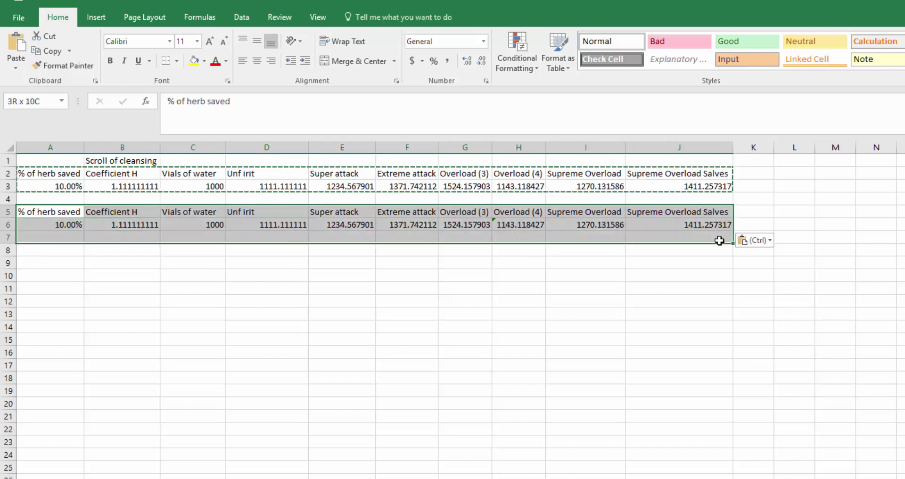
key("ctrl+c")
left_click(58, 249)
key("ctrl+v")
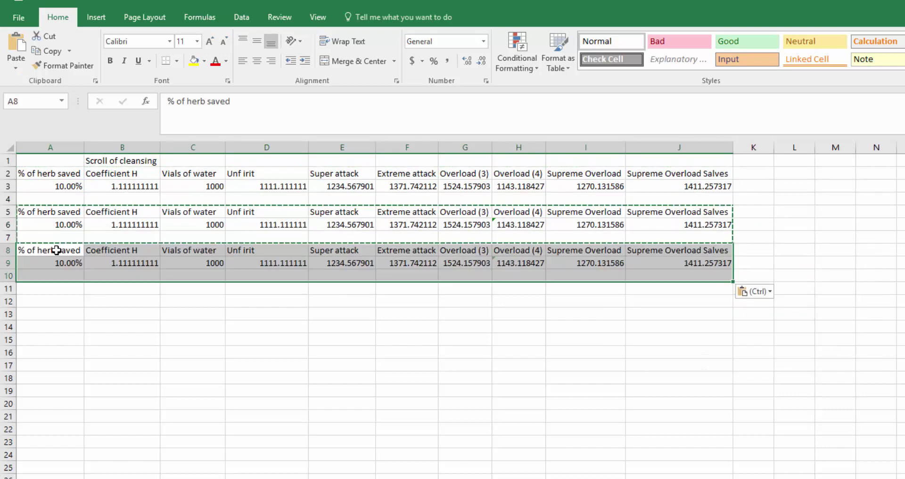
left_click(49, 287)
key("ctrl+v")
left_click(46, 323)
key("ctrl+v")
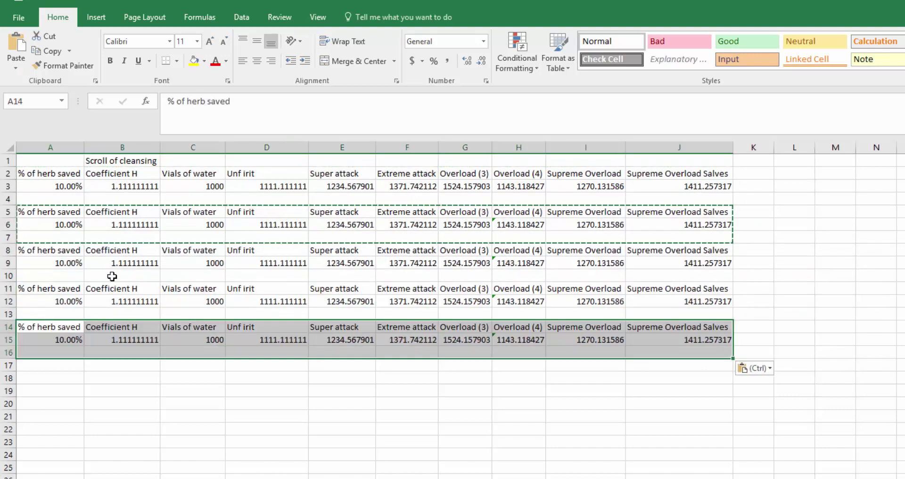
Step: Undo all the table duplicates pasted from row 5 downward
left_click(354, 275)
left_click(192, 161)
left_click(465, 302)
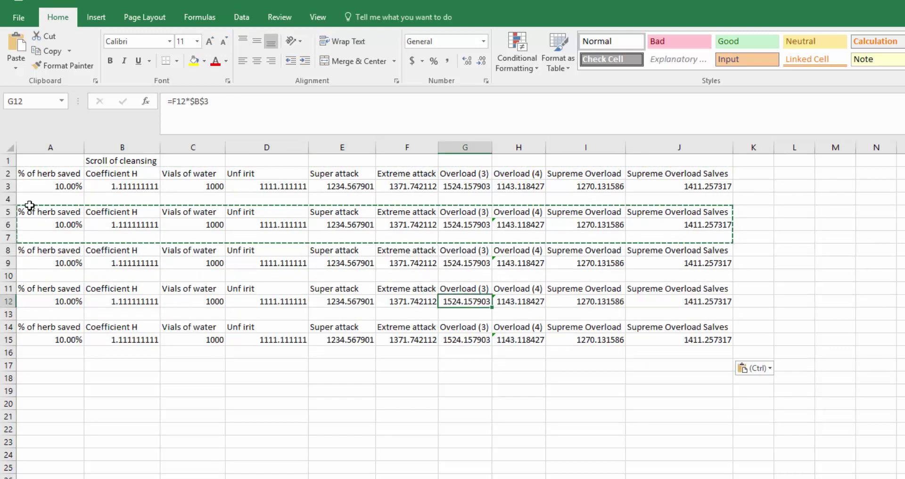
key("ctrl+z")
key("ctrl+z")
key("ctrl+z")
key("ctrl+z")
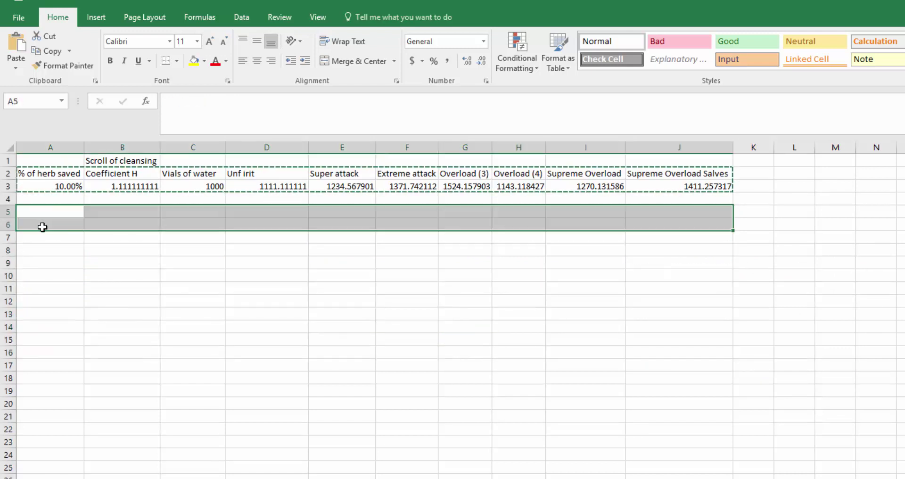
Step: Paste the copied headings and values as a second table starting at A7
left_click(35, 239)
key("ctrl+v")
left_click(40, 222)
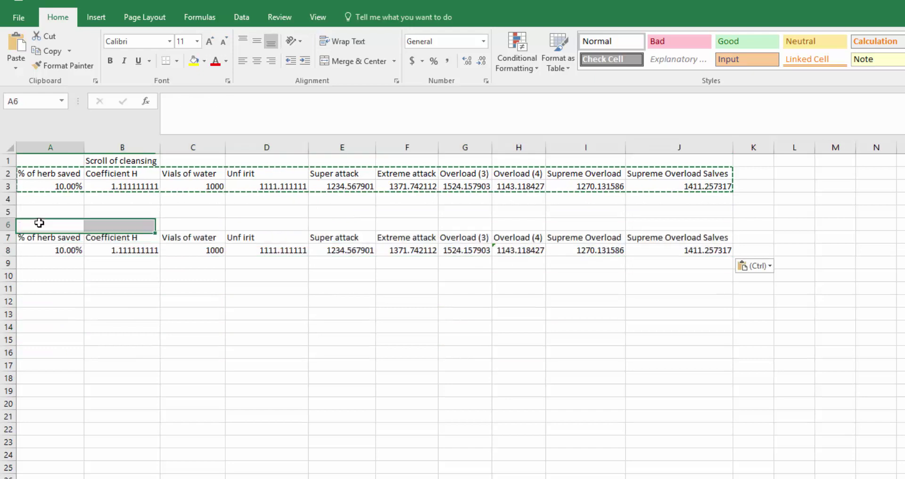
Step: Title the first table "Irit" in C1 and the second table "Dwarf weed" in C6
left_click(192, 160)
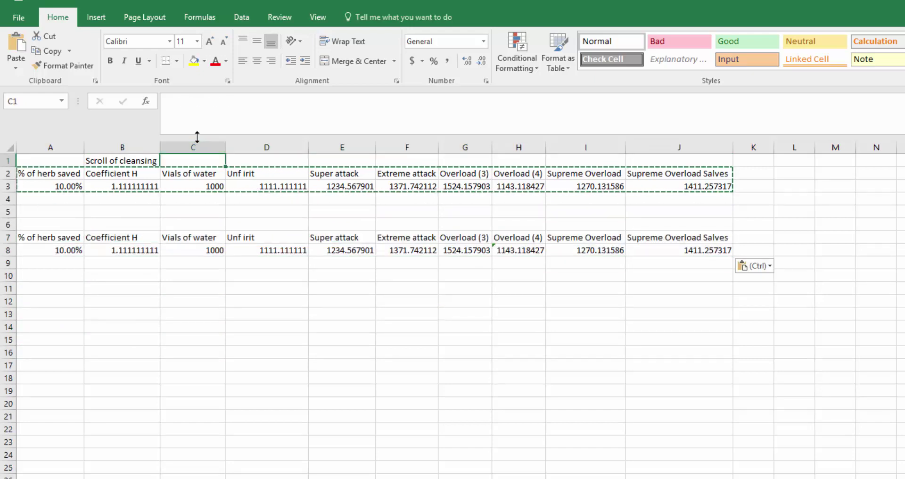
type("Irit")
key("Return")
left_click(184, 224)
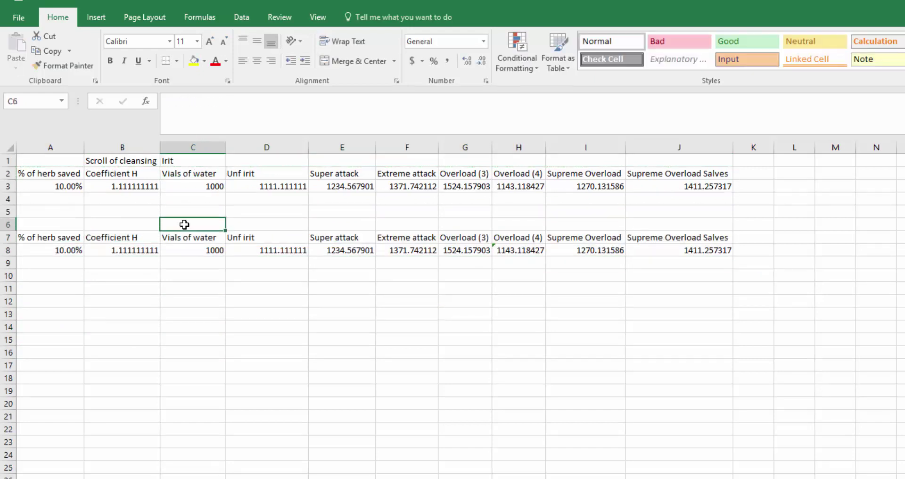
type("Dwarf weed")
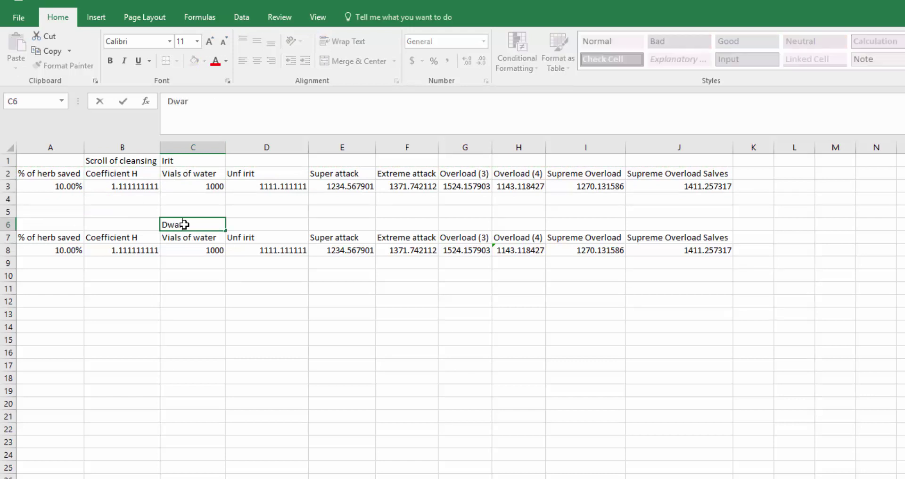
key("Return")
left_click(265, 241)
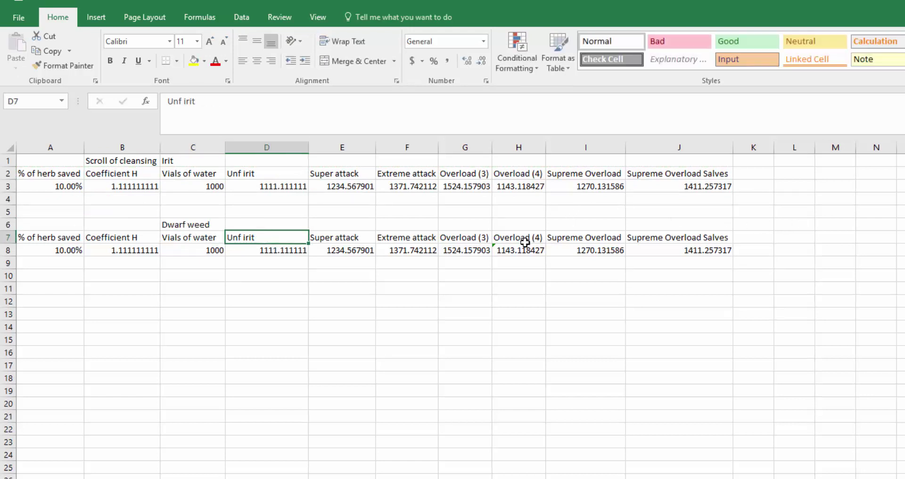
left_click(511, 185)
left_click(669, 184)
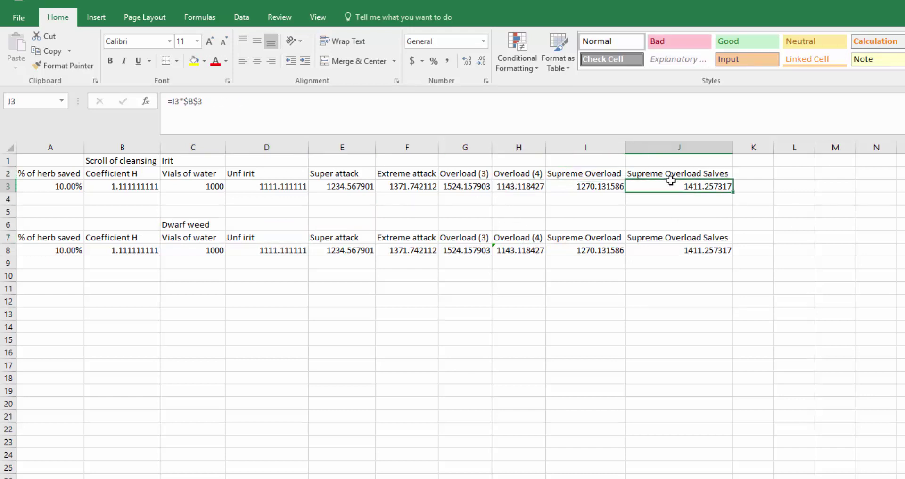
left_click_drag(270, 185, 783, 184)
left_click(689, 188)
Step: Enter the formula =J3/C3 in K3 to divide the supreme overload salves by the vials of water
left_click(761, 188)
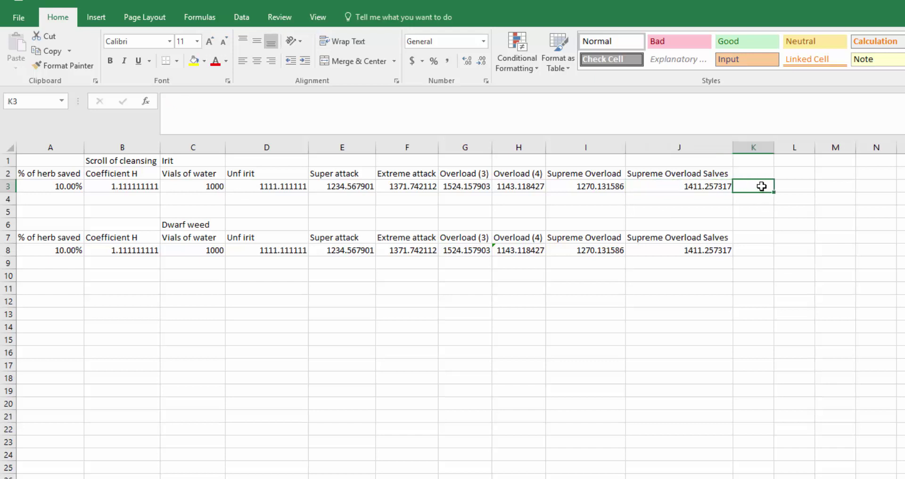
type("=")
left_click(702, 186)
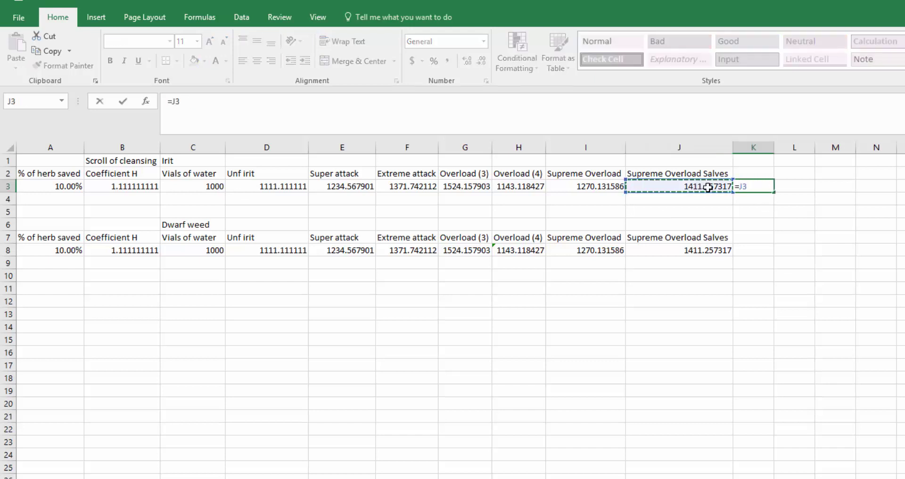
type("/")
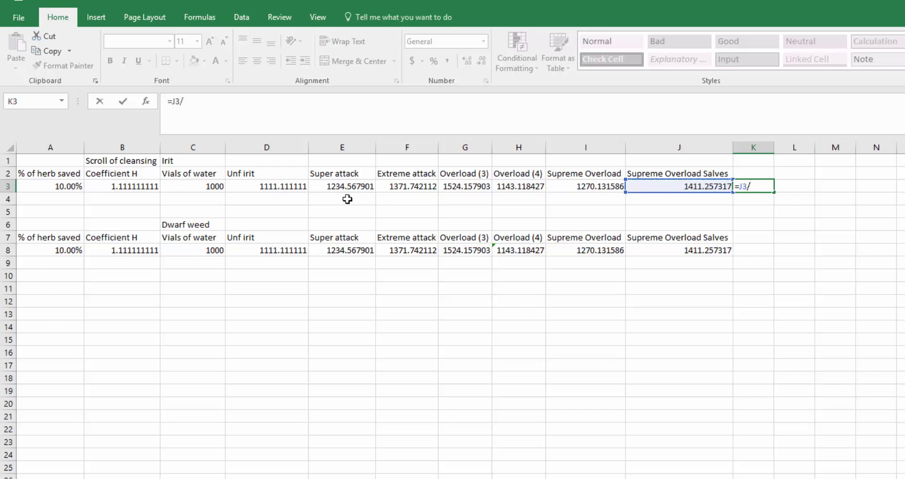
left_click(204, 198)
left_click(208, 186)
key("Return")
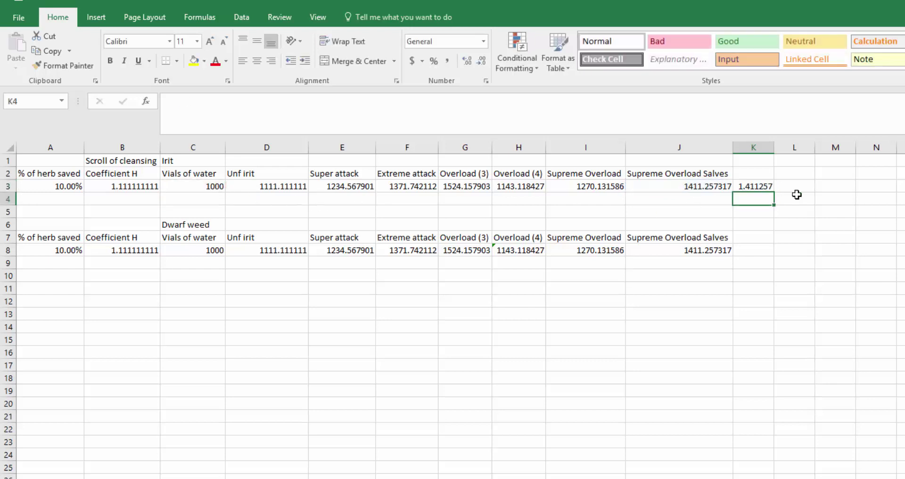
left_click(754, 186)
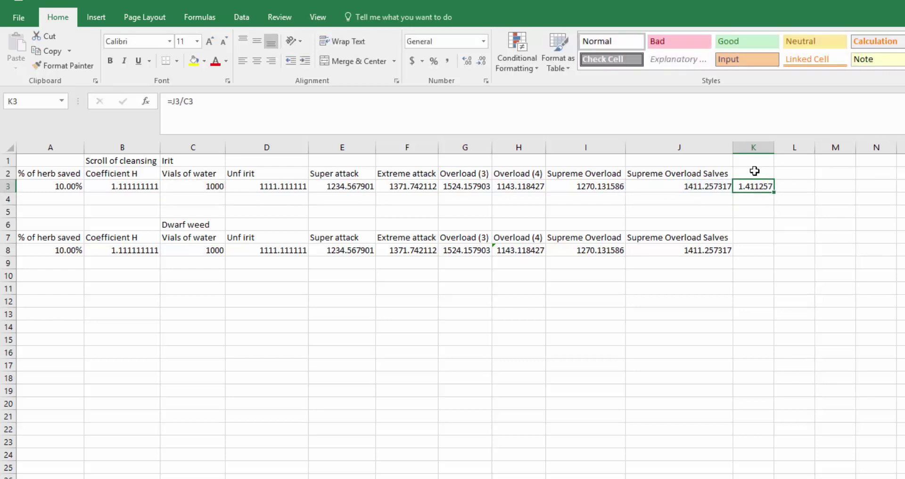
Step: Change the formula in K3 to =J3/C3-1 so it calculates the fractional increase over the vials of water
double_click(753, 185)
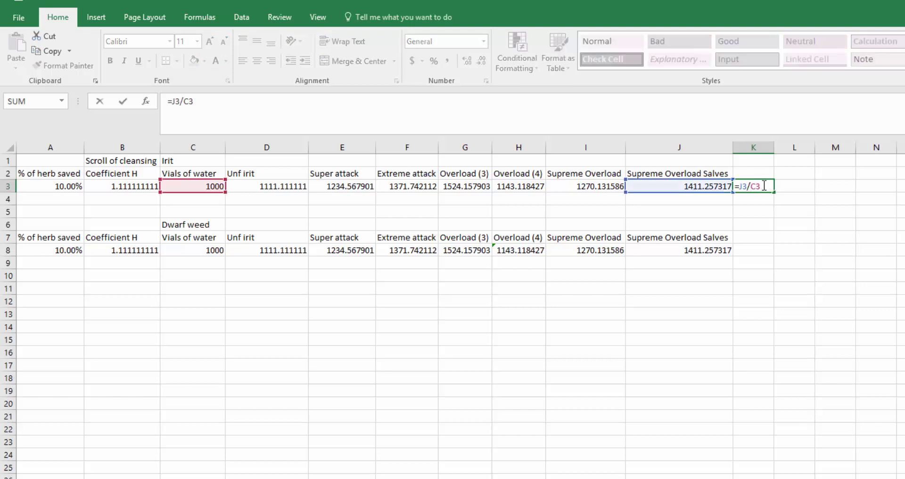
left_click(772, 184)
type("-1")
key("Return")
left_click(758, 184)
Step: Enter the heading "Total % increase from iterations" in K2 and fit column K's width to it
left_click(759, 177)
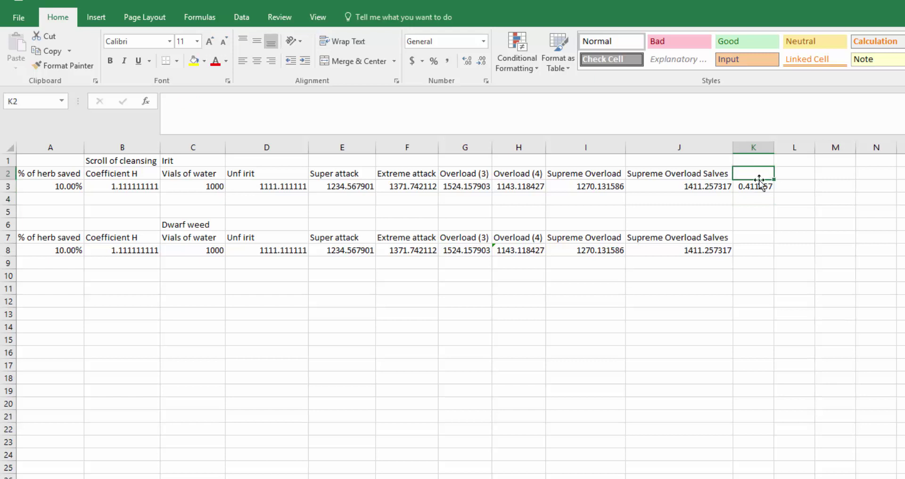
type("Total %")
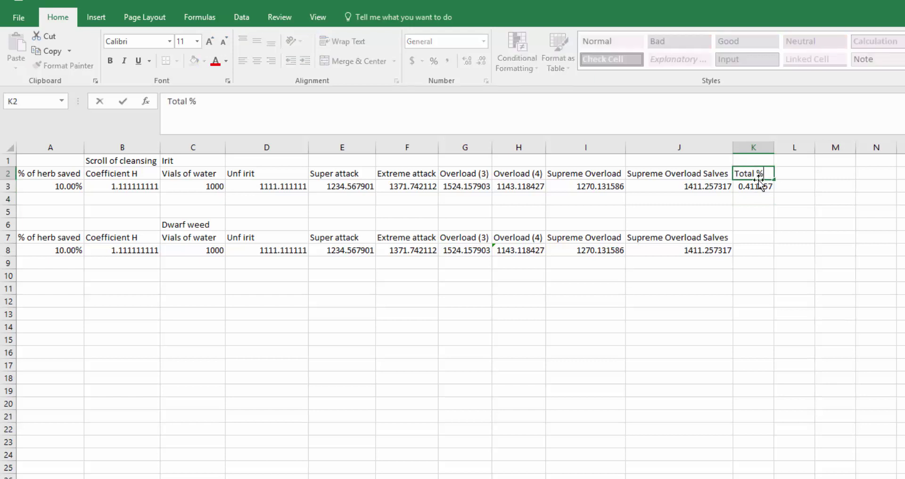
type(" increase")
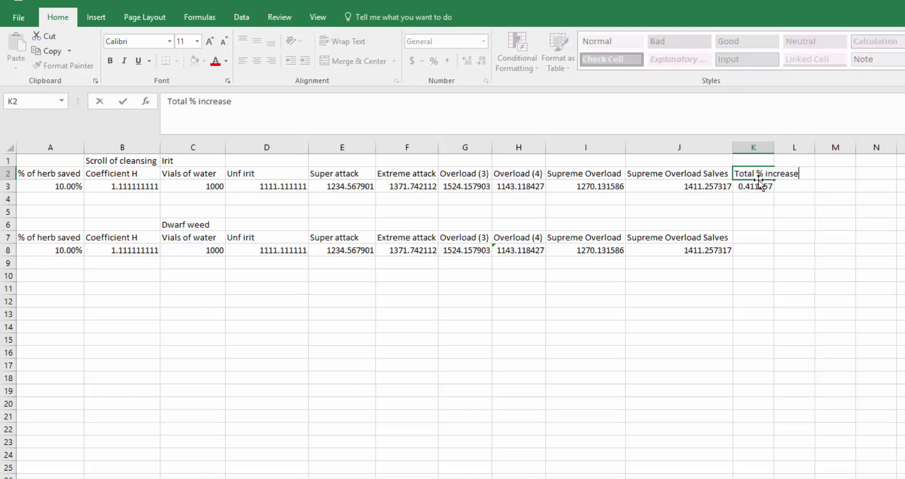
type(" from iterations")
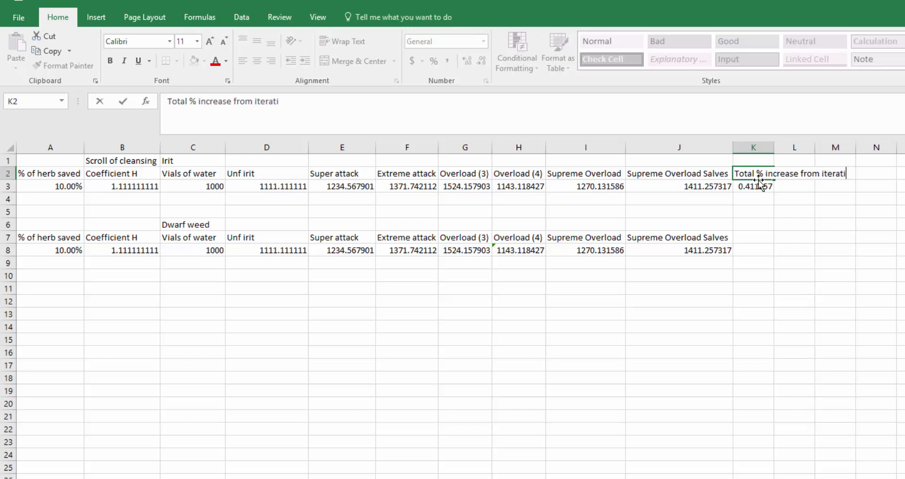
key("Return")
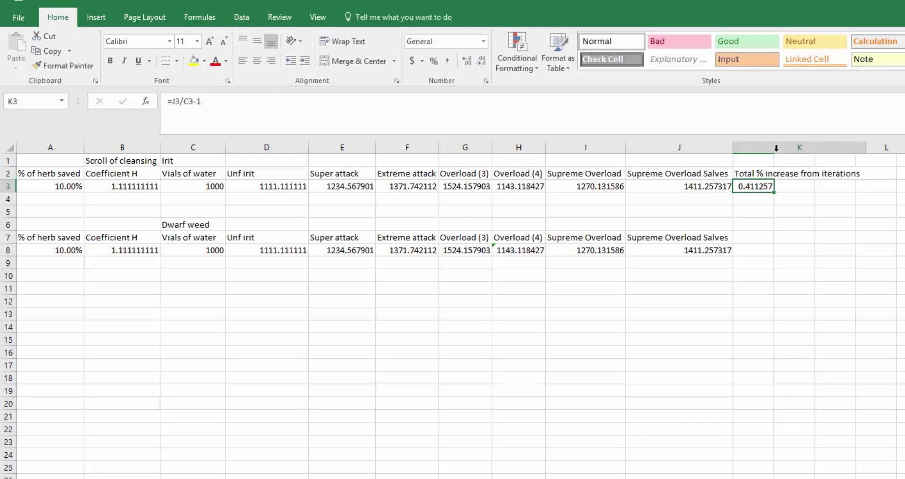
double_click(774, 147)
key("ctrl+s")
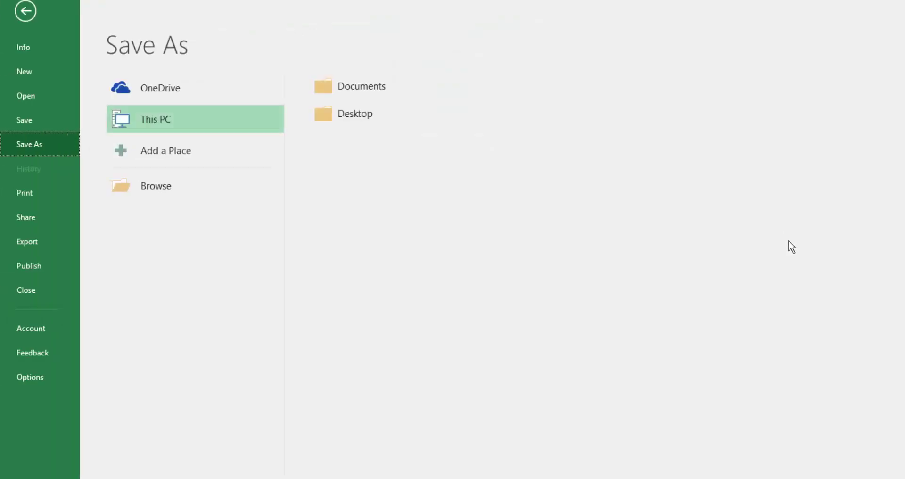
key("Escape")
left_click(790, 204)
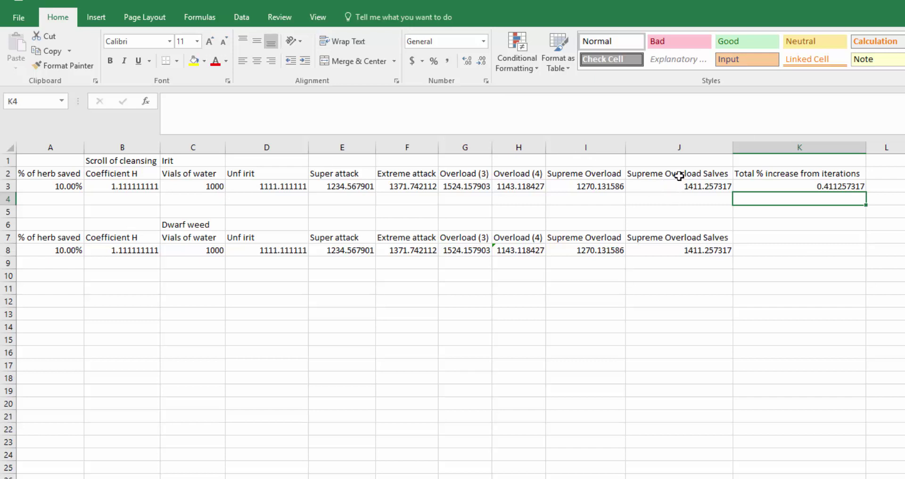
left_click(650, 237)
left_click(815, 186)
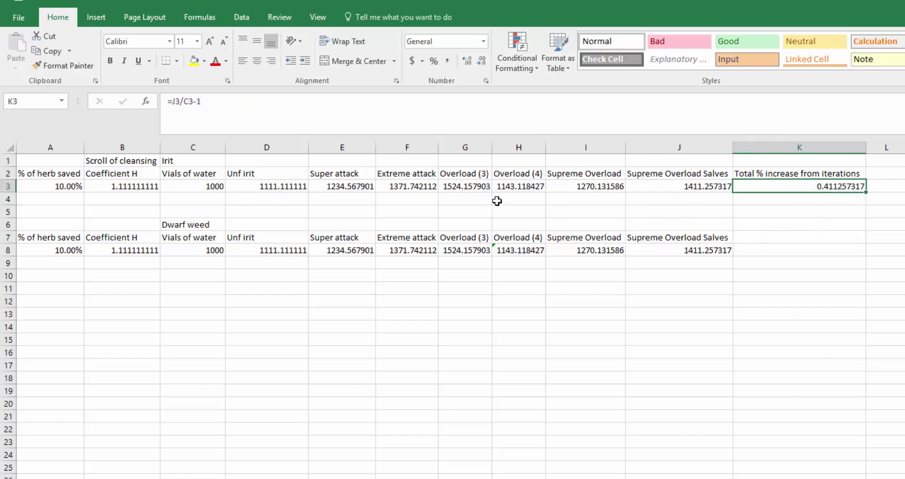
Step: Set the Irit table's percentage of herb saved in A3 to 11.5%
left_click(58, 188)
double_click(59, 189)
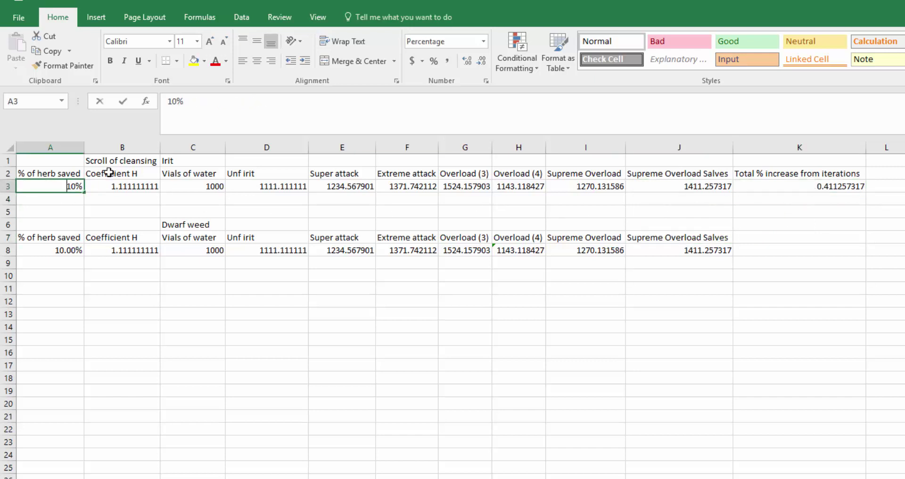
key("Delete")
key("Delete")
type("11.5")
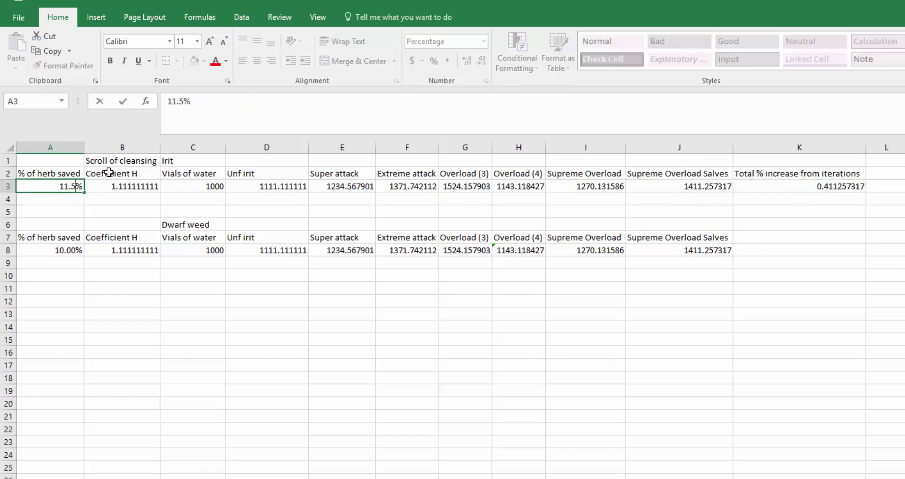
key("Return")
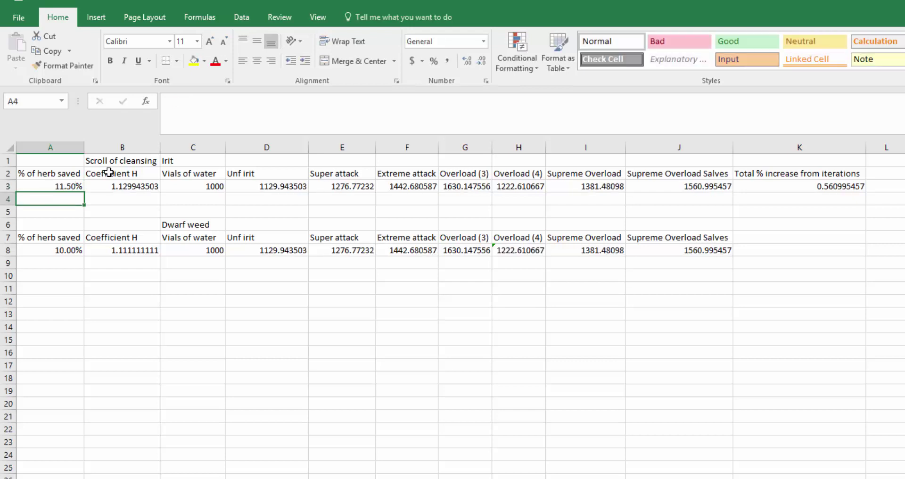
left_click(828, 184)
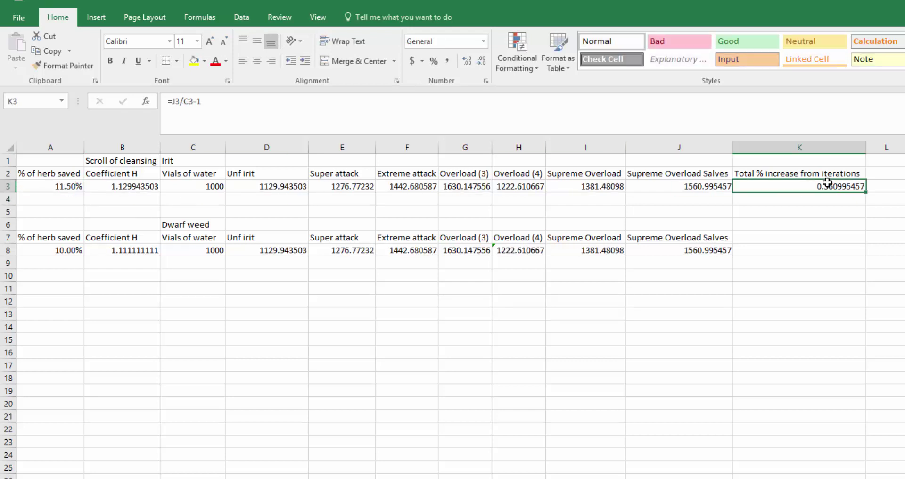
double_click(828, 184)
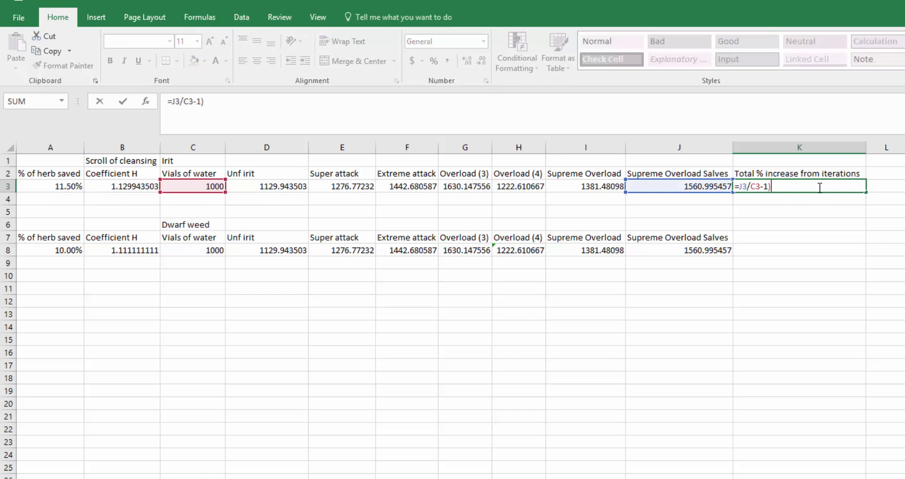
type(")")
key("BackSpace")
key("Return")
Step: Format the total increase in K3 as a percentage with 2 decimal places
left_click(788, 187)
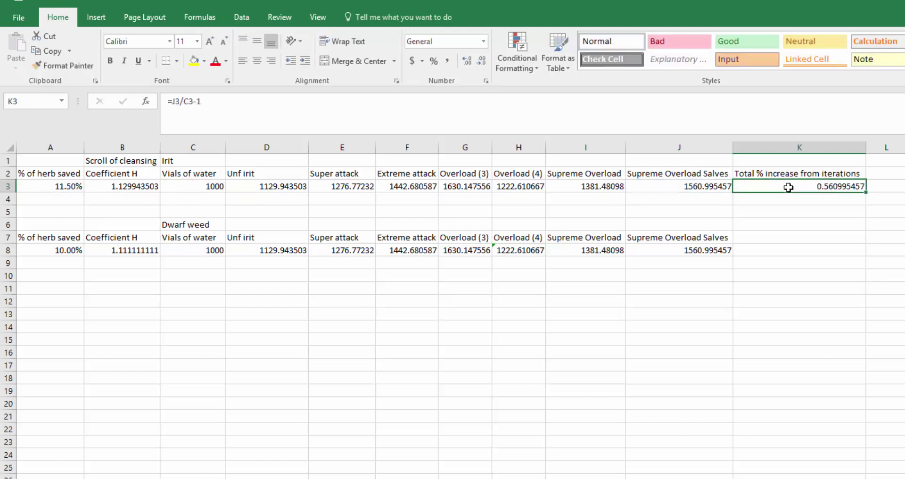
key("ctrl+1")
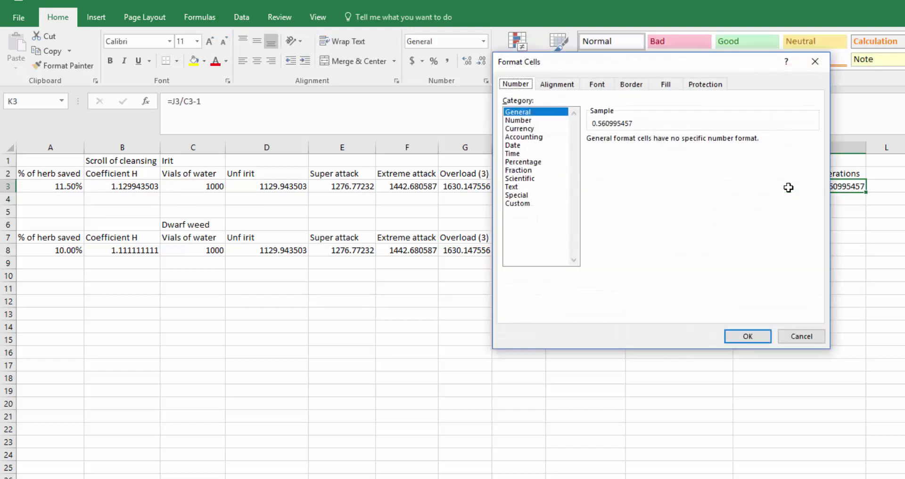
left_click(531, 161)
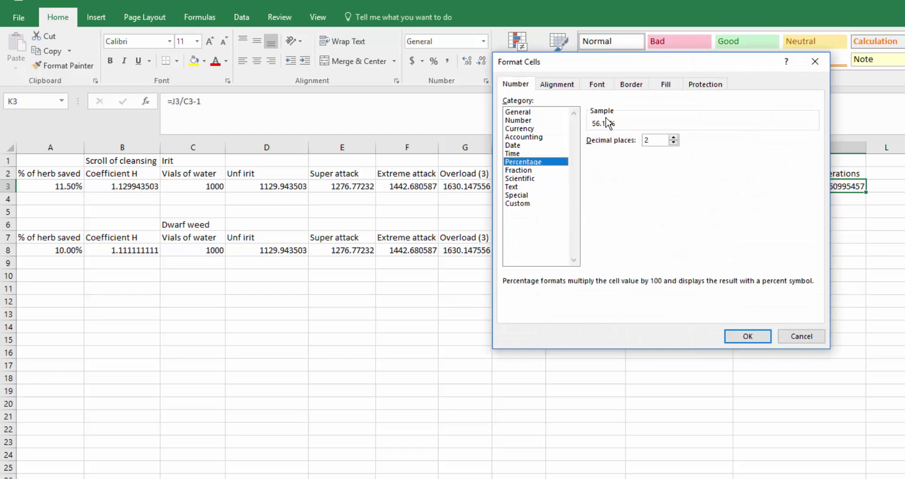
left_click(748, 336)
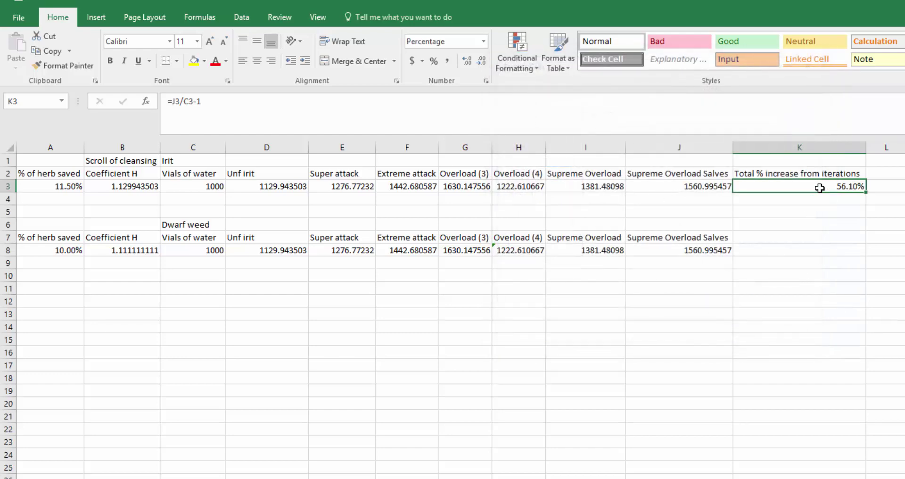
key("ctrl+s")
key("Escape")
left_click(431, 197)
left_click_drag(59, 164, 848, 290)
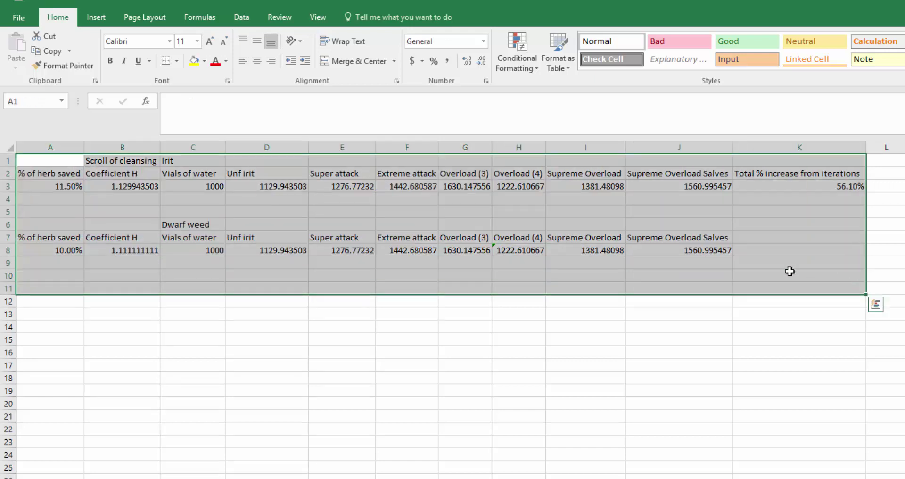
left_click(460, 212)
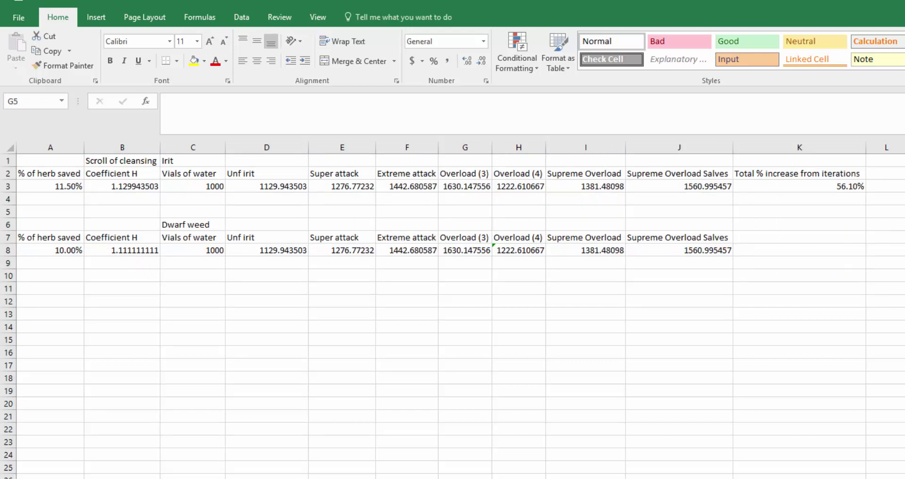
left_click(74, 315)
left_click(62, 379)
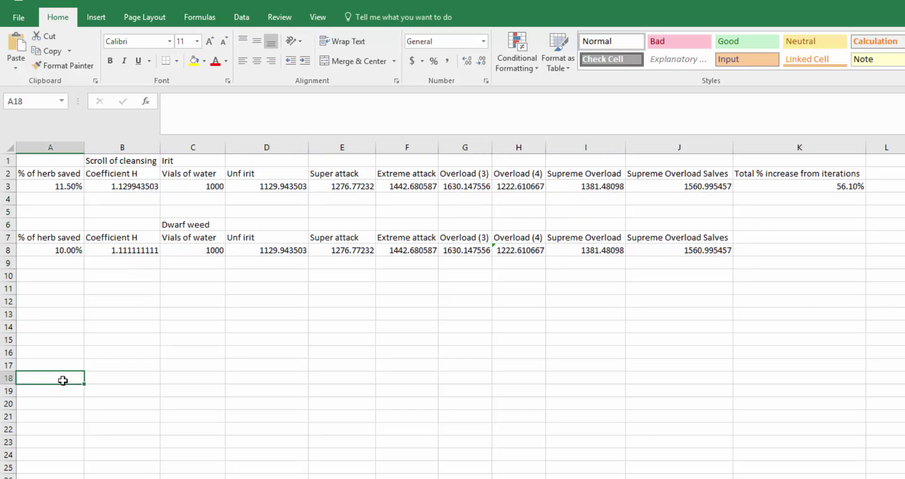
type("Reference")
key("Return")
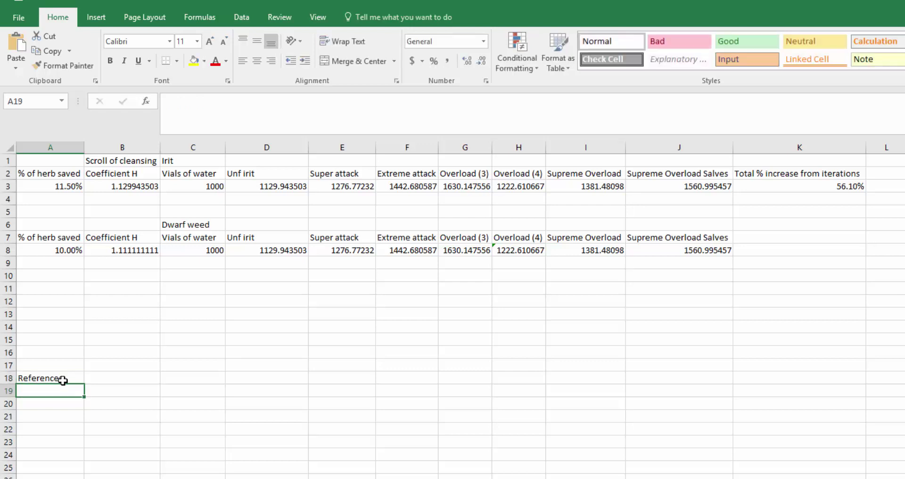
type("http://runescape.wikia.com/wiki/Talk:Scroll_of_cleansing")
key("Return")
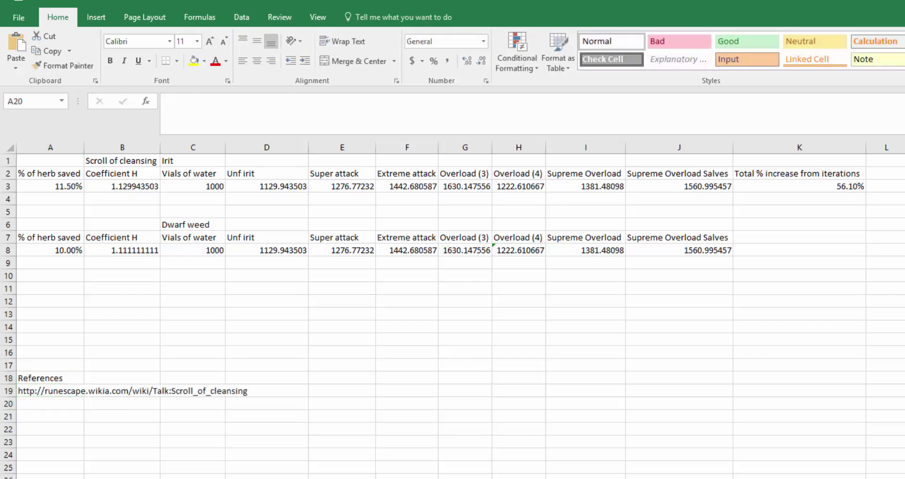
left_click(30, 404)
type("http://runescape.wikia.com/wiki/Calculator:Herblore/Combination_potions")
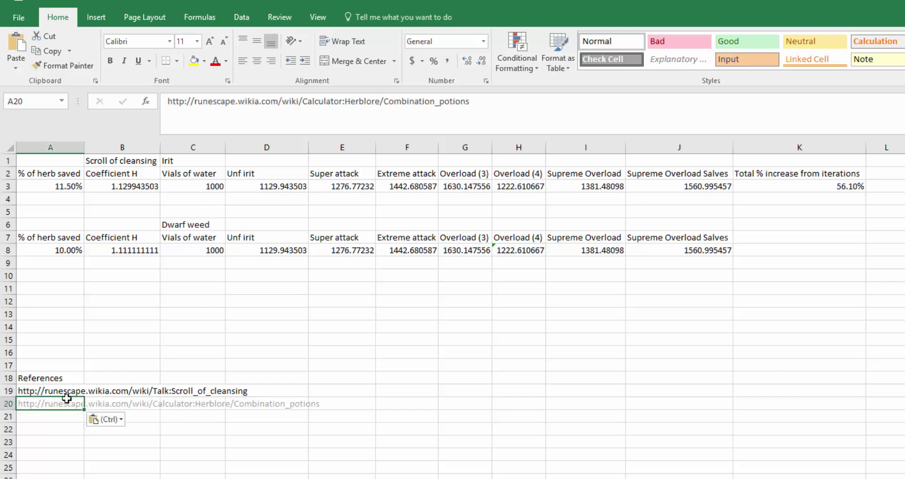
key("Return")
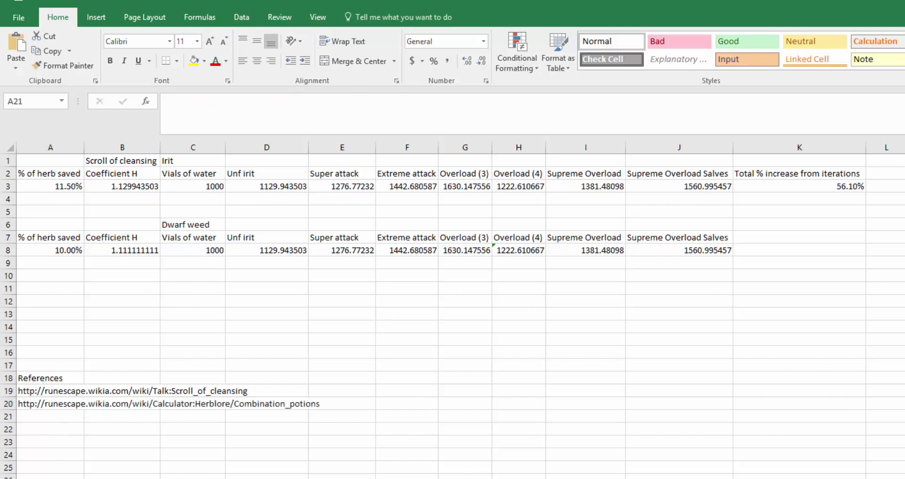
left_click(38, 414)
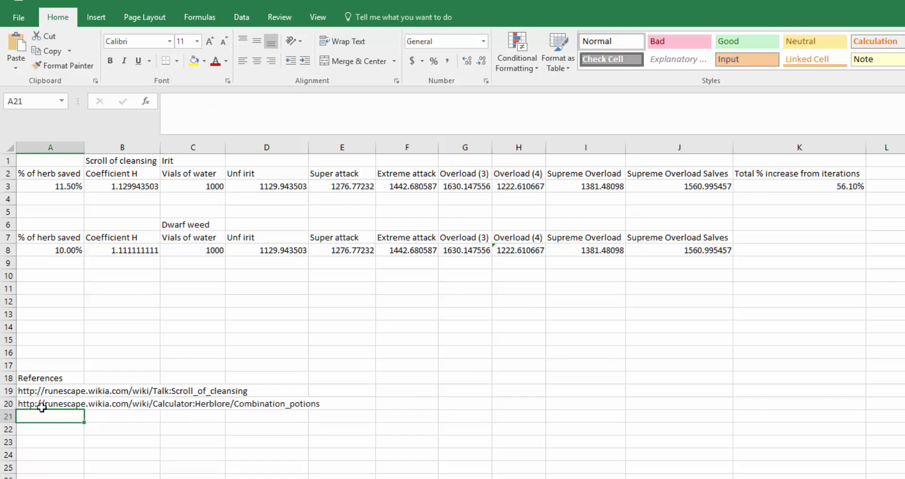
type("http://runescape.wikia.com/wiki/Overload_(4)")
key("Return")
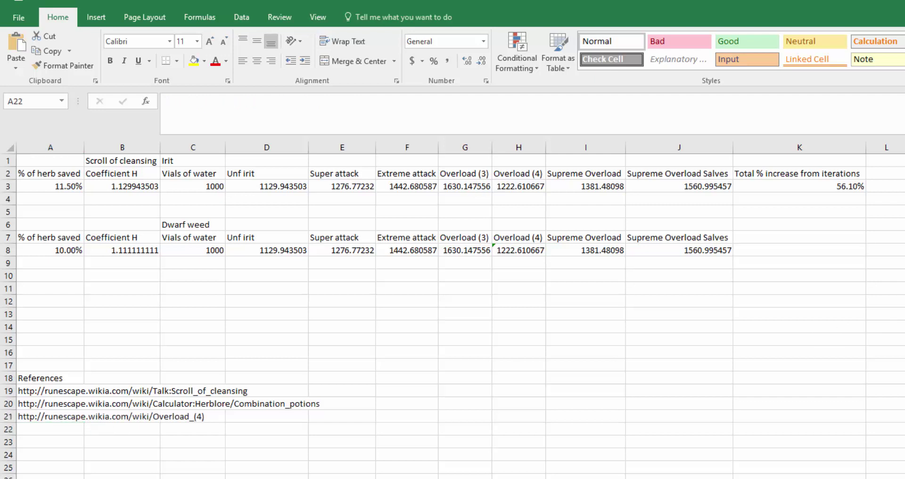
left_click(57, 428)
type("http://runescape.wikia.com/wiki/Extreme_attack_(3)")
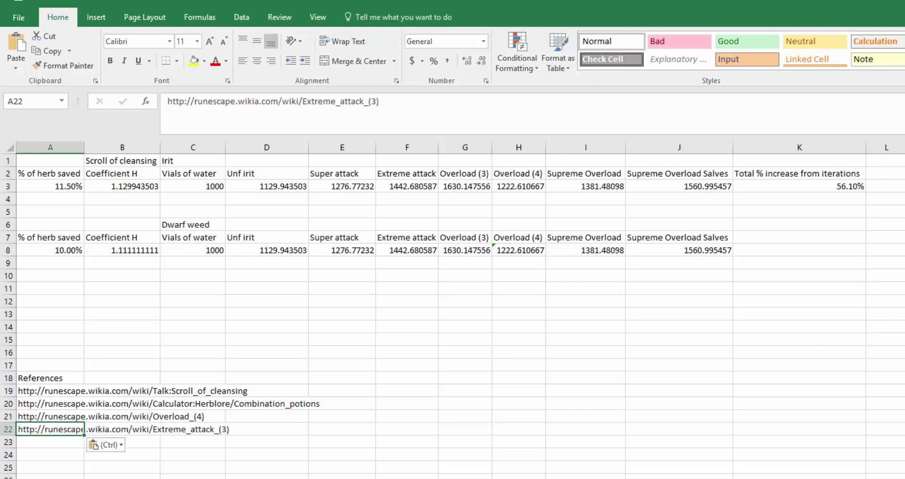
left_click(73, 429)
key("Return")
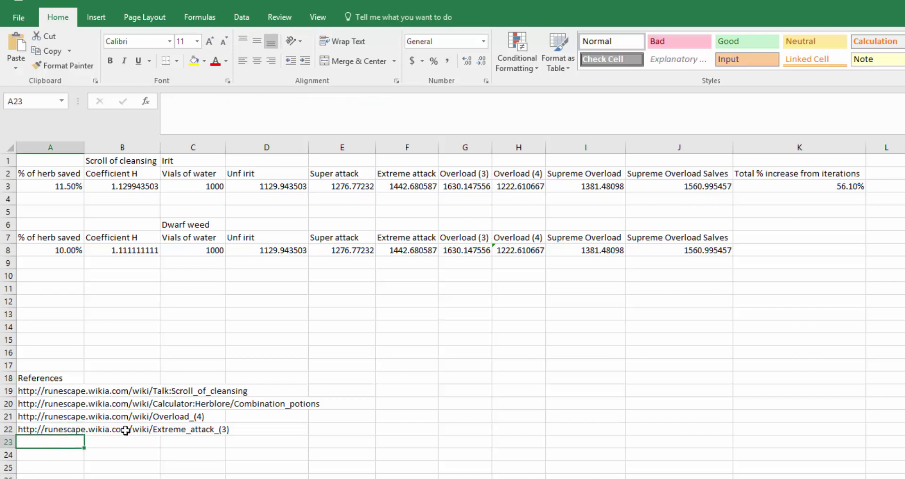
type("http://runescape.wikia.com/wiki/Super_attack_(3)")
key("Return")
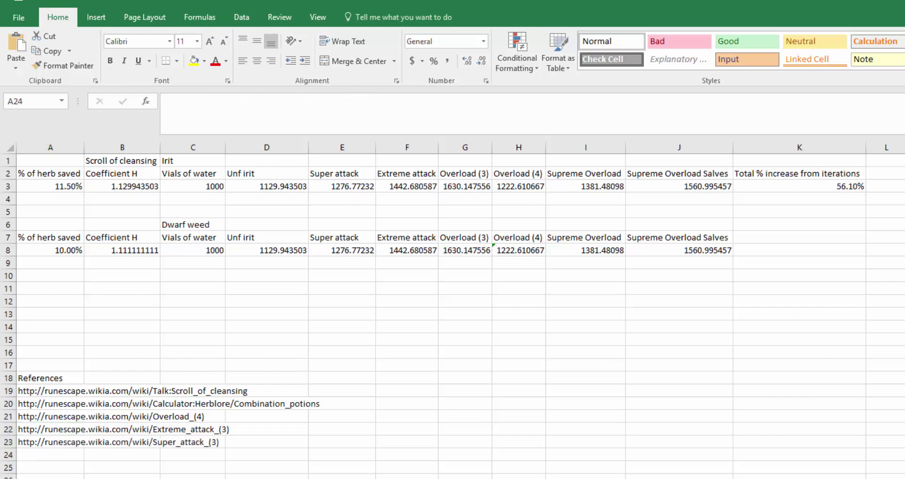
left_click(71, 454)
type("http://runescape.wikia.com/wiki/Irit_potion_(unf)")
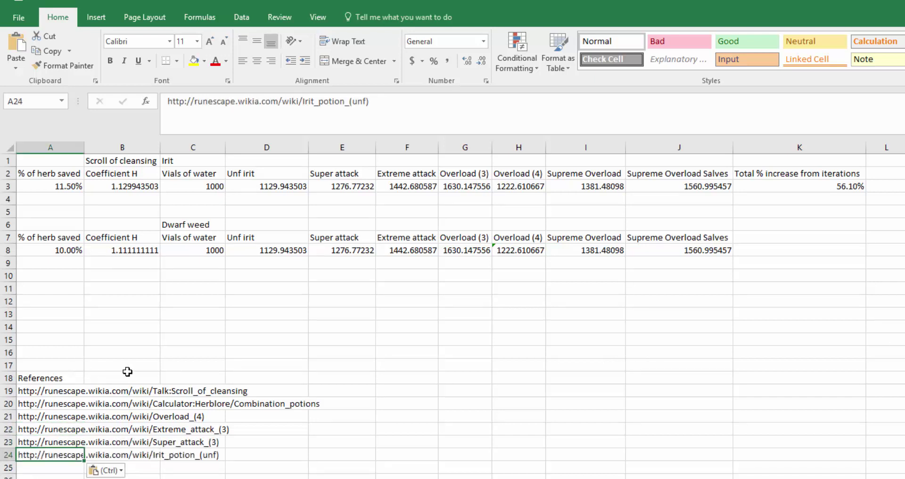
left_click(137, 375)
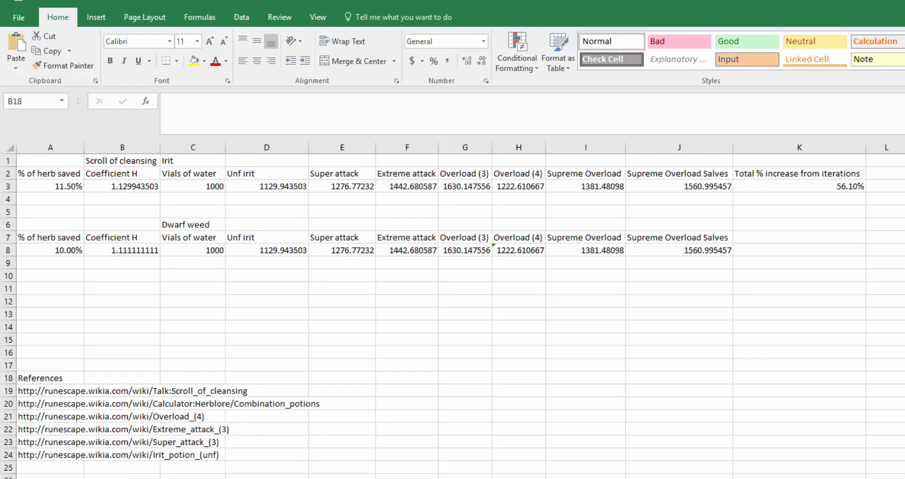
key("alt+Tab")
key("alt+Tab")
left_click(630, 237)
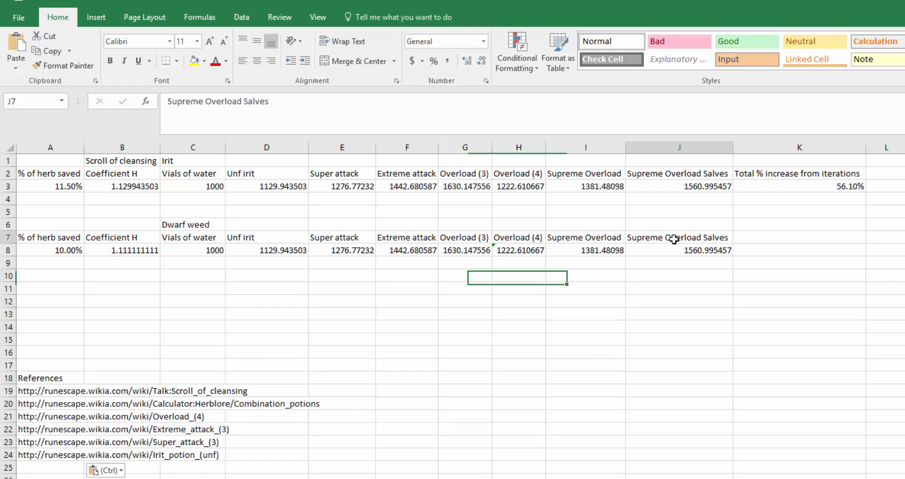
left_click(671, 245)
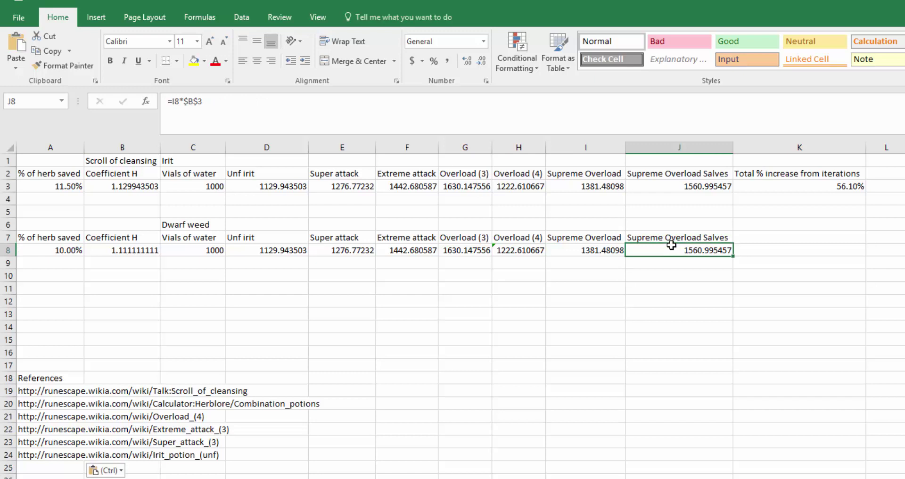